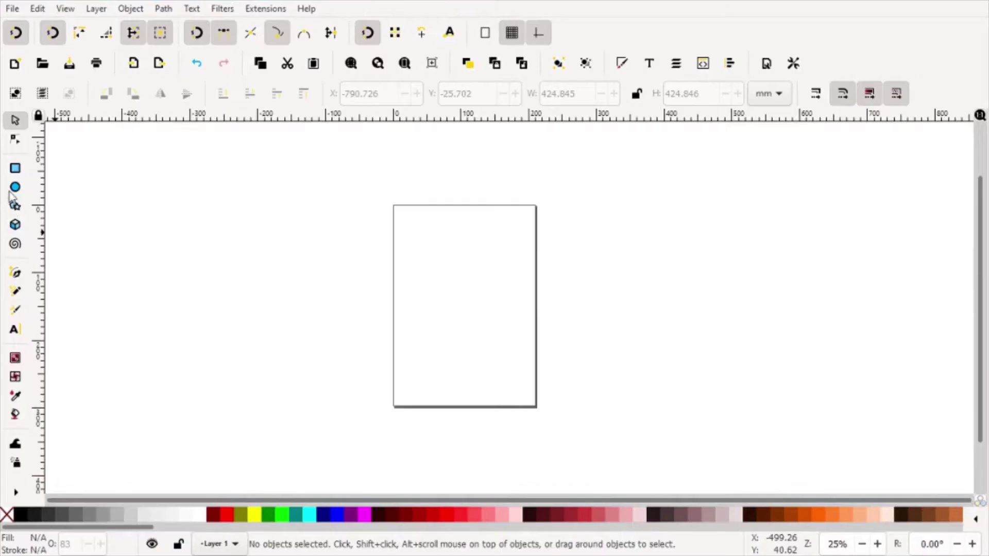
- Draw a pink circle beside the page with the ellipse tool
key(e)
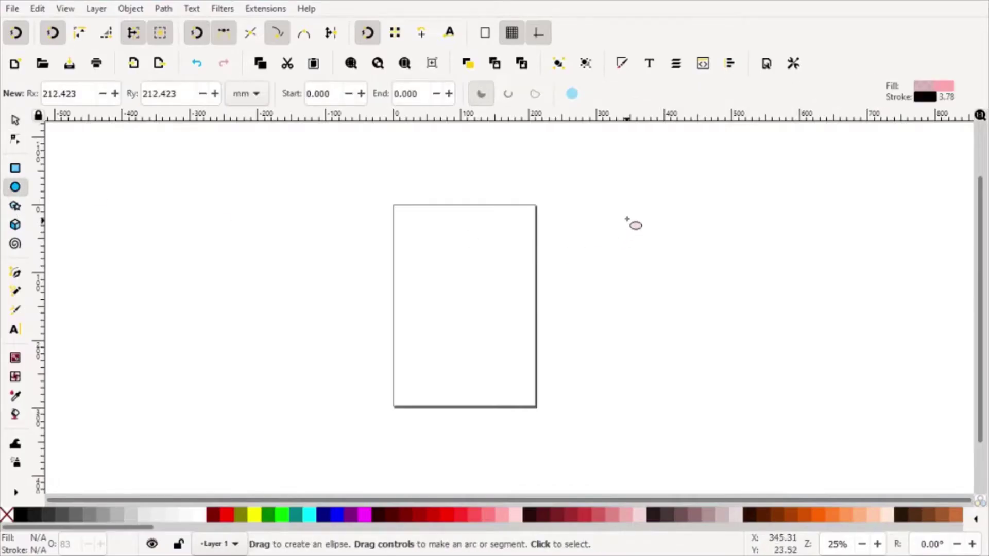
drag(627, 219, 809, 396)
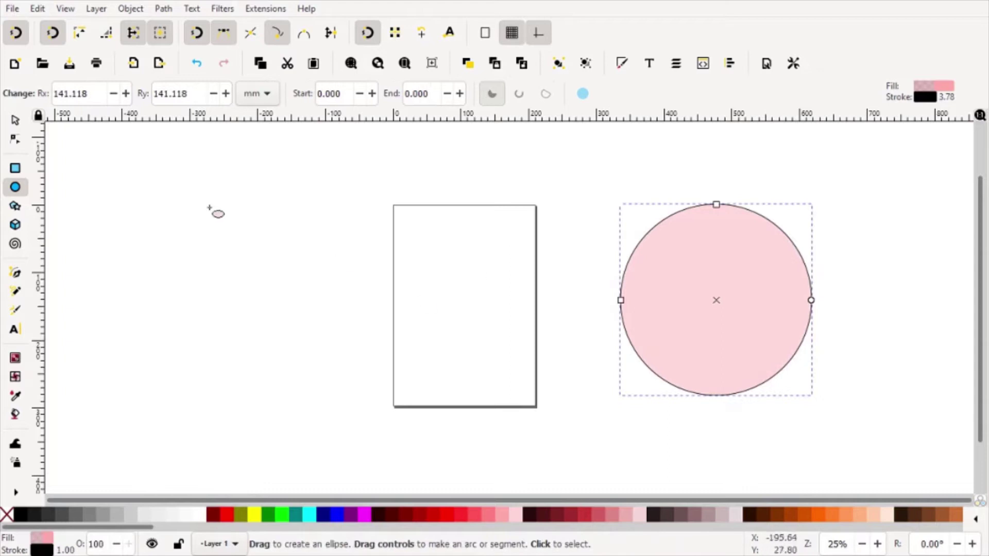
click(15, 120)
scroll(680, 330, right, 5)
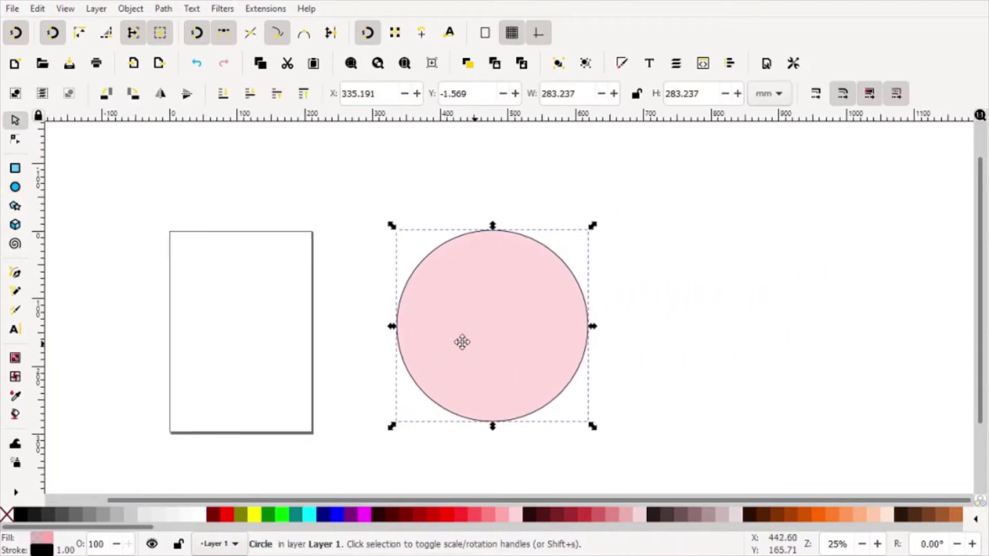
- Cut a concentric copy scaled to about 61% out of the circle with Path > Difference
right_click(388, 329)
click(436, 218)
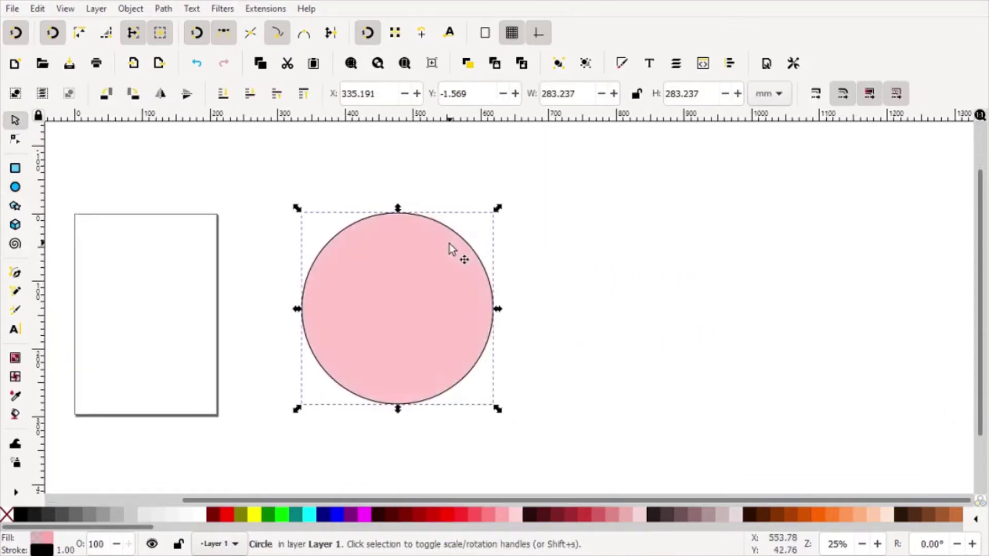
drag(497, 208, 469, 276)
shift+click(475, 308)
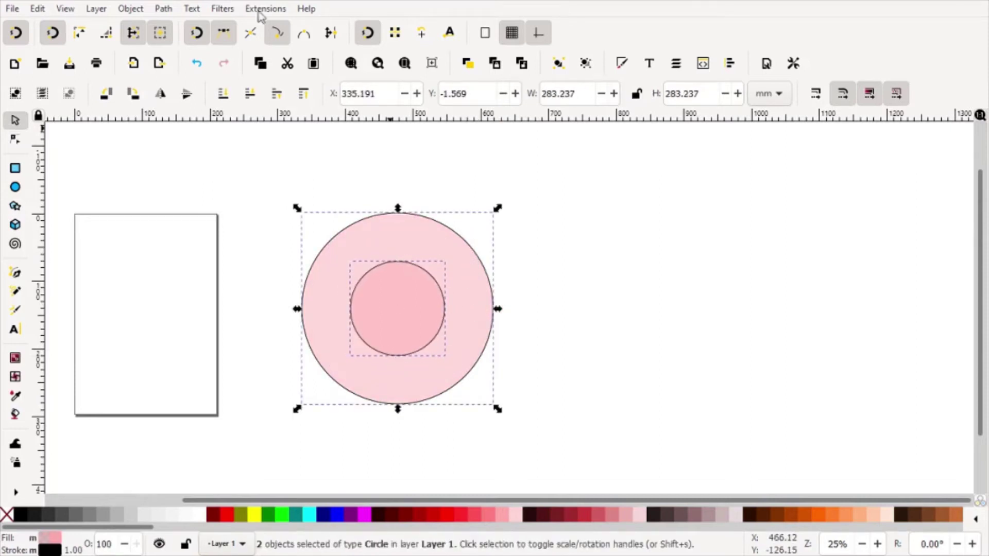
click(163, 9)
click(191, 95)
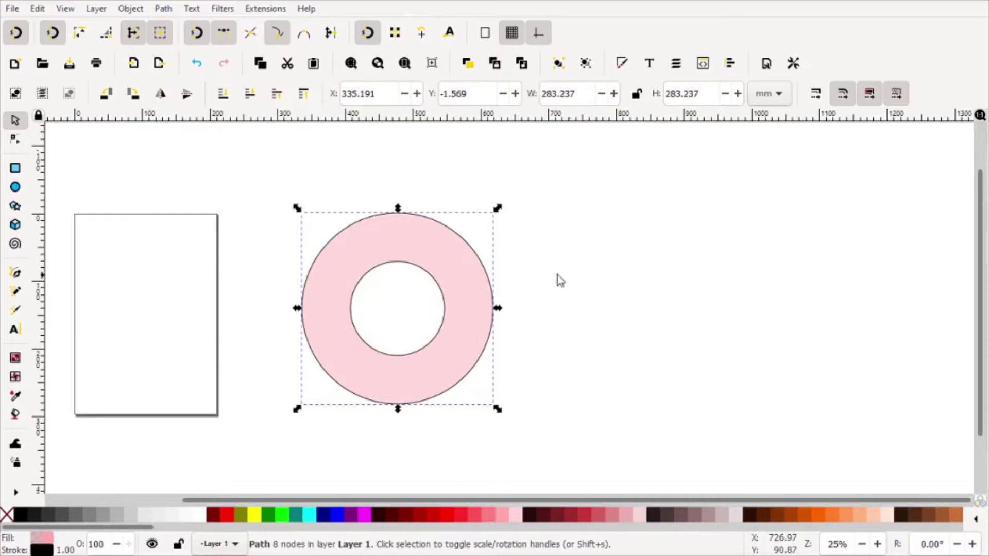
scroll(382, 264, up, 1)
- Undo the Difference to restore the inner circle and duplicate it
scroll(384, 248, up, 1)
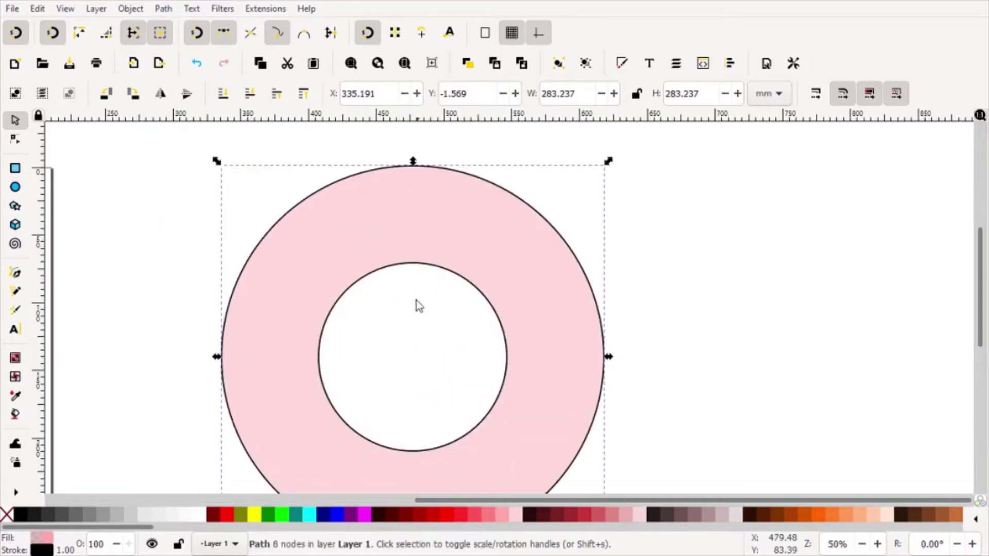
key(ctrl+z)
click(425, 317)
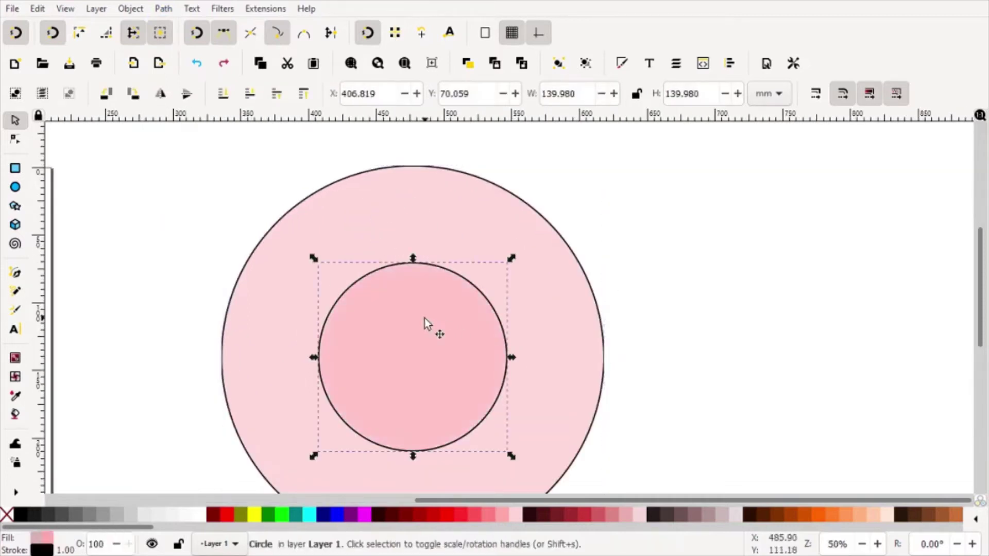
right_click(425, 317)
click(483, 219)
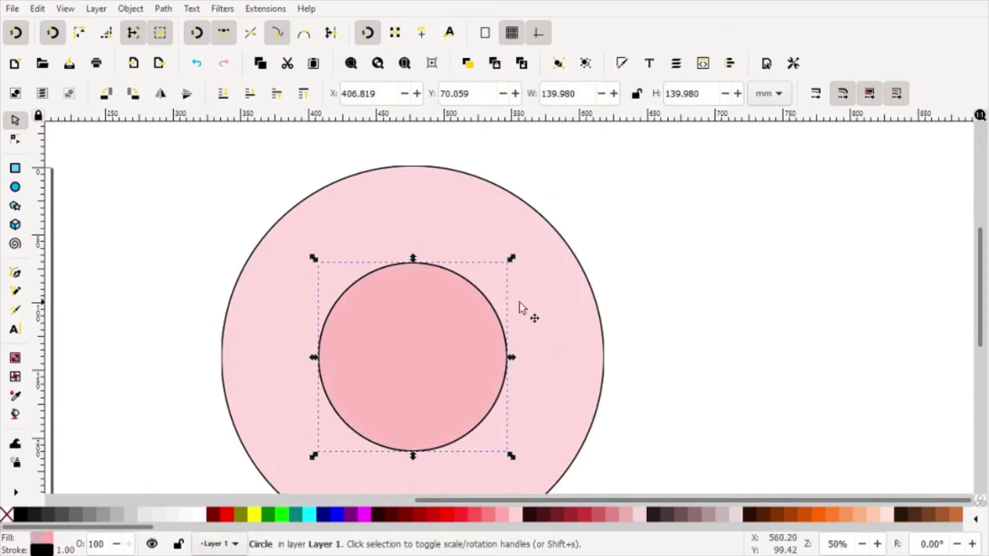
- Give the duplicate circle a 16 mm outline, 80% opacity and no fill
click(42, 551)
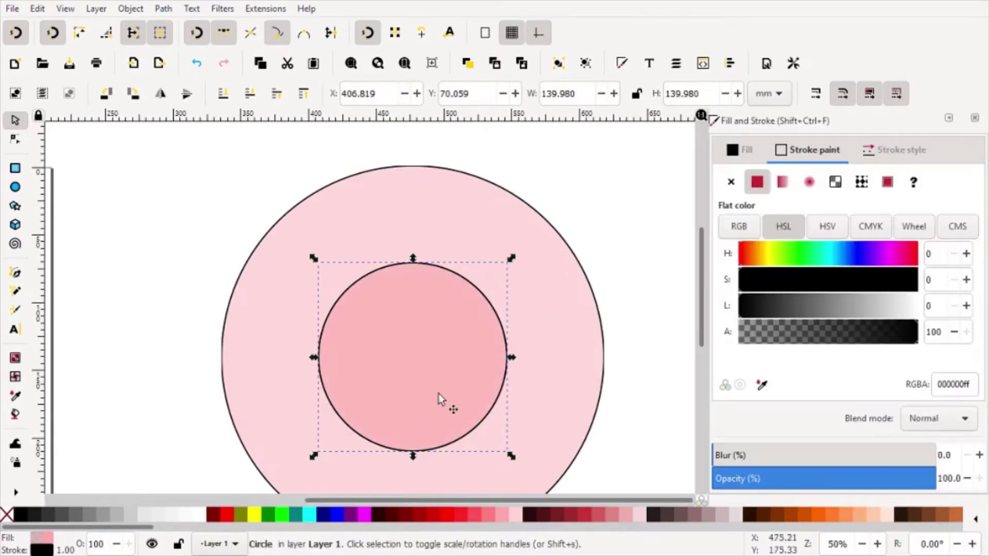
click(870, 153)
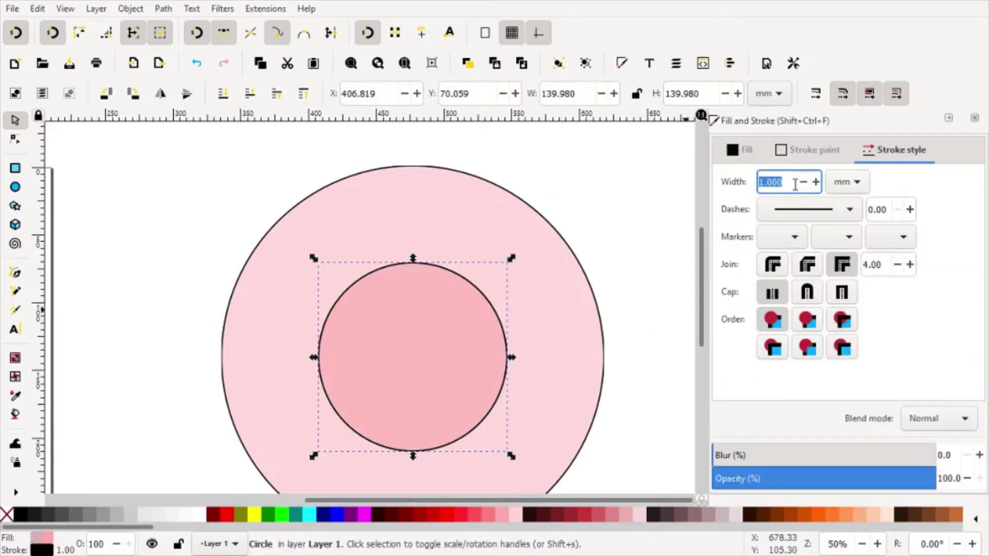
text(16)
key(Return)
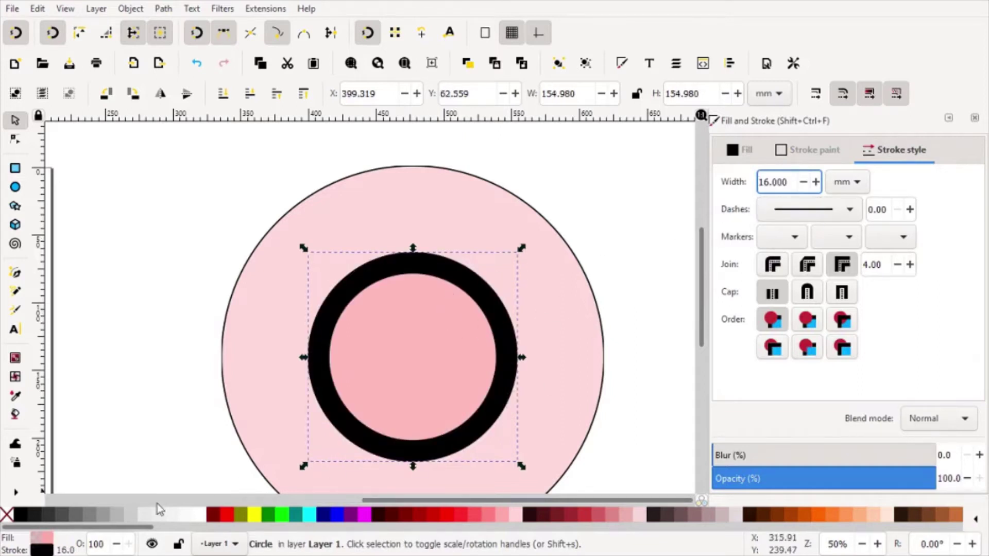
double_click(90, 545)
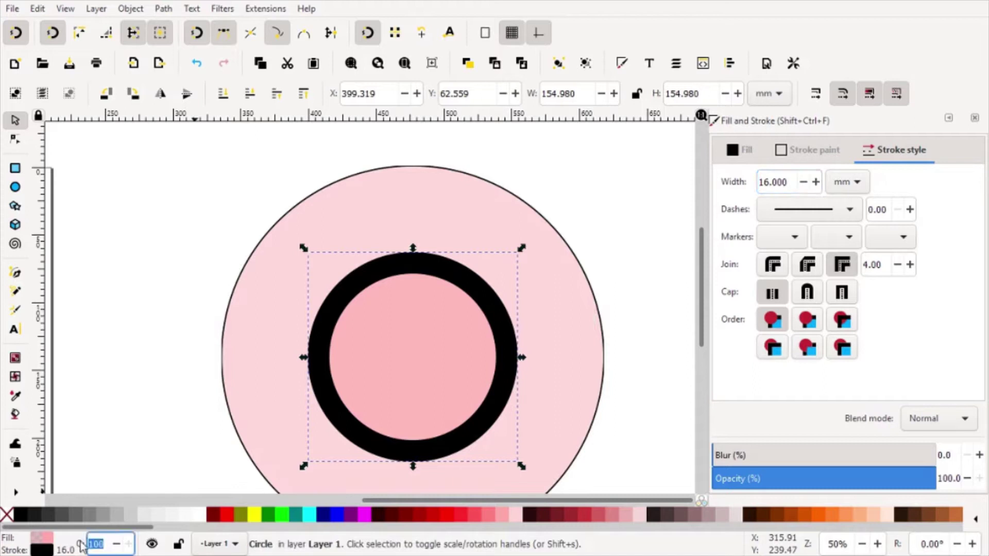
text(80)
key(Return)
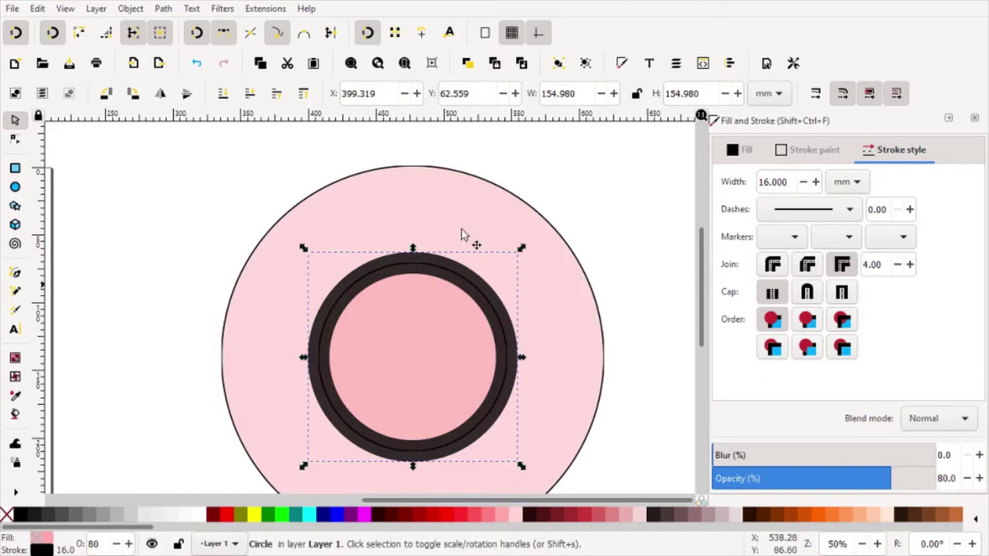
click(6, 514)
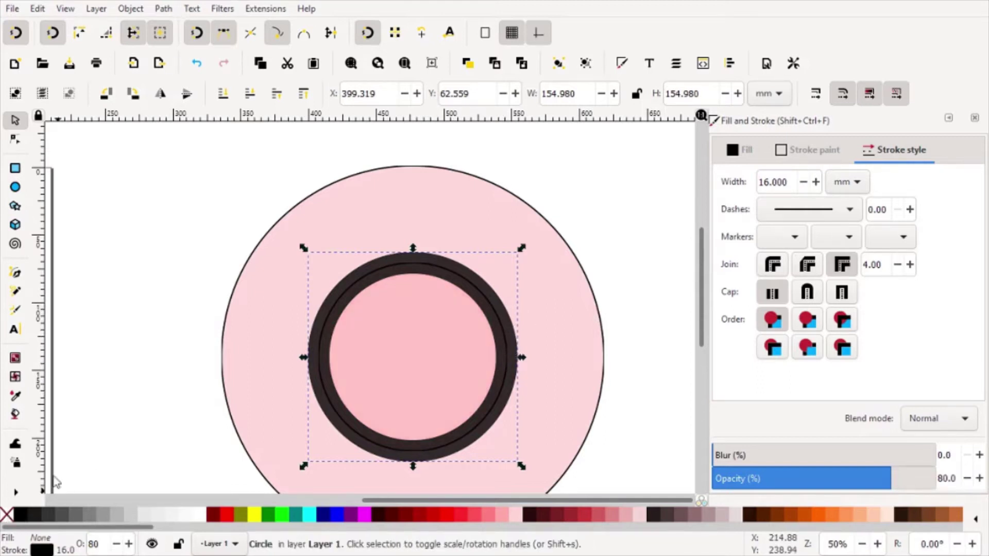
click(163, 9)
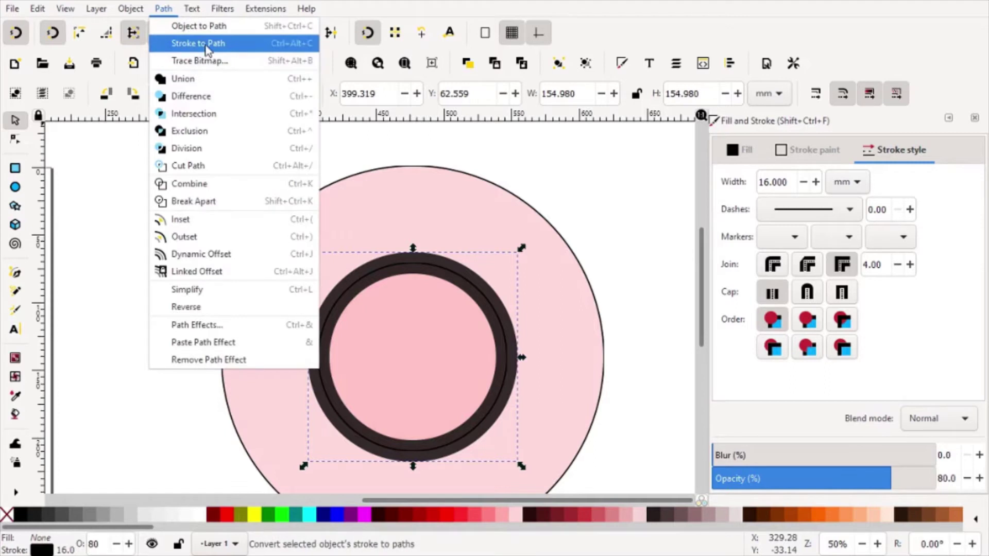
key(Escape)
key(Escape)
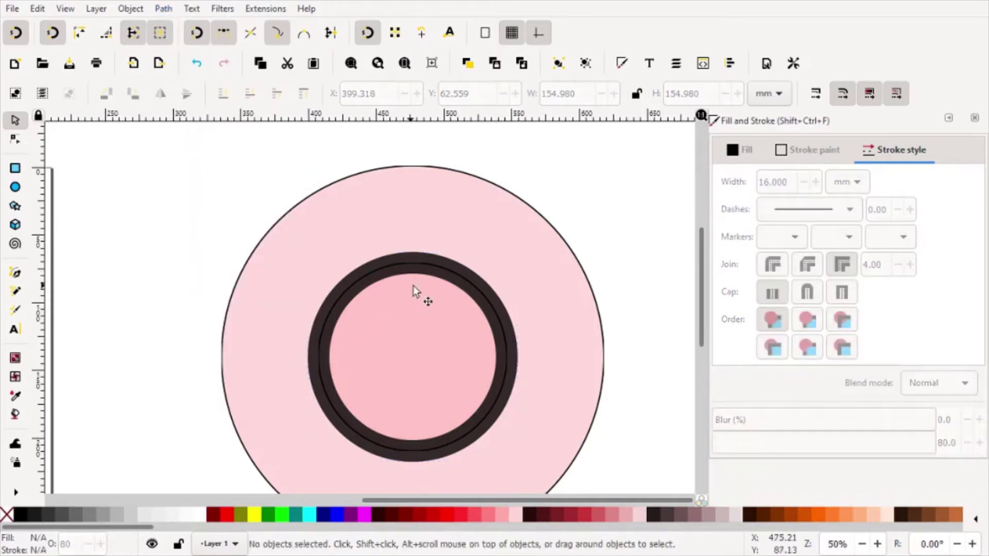
click(424, 319)
- Duplicate the inner circle, enlarge it to about 190%, with a 12 mm outline and no fill
right_click(424, 320)
click(499, 218)
drag(511, 258, 609, 174)
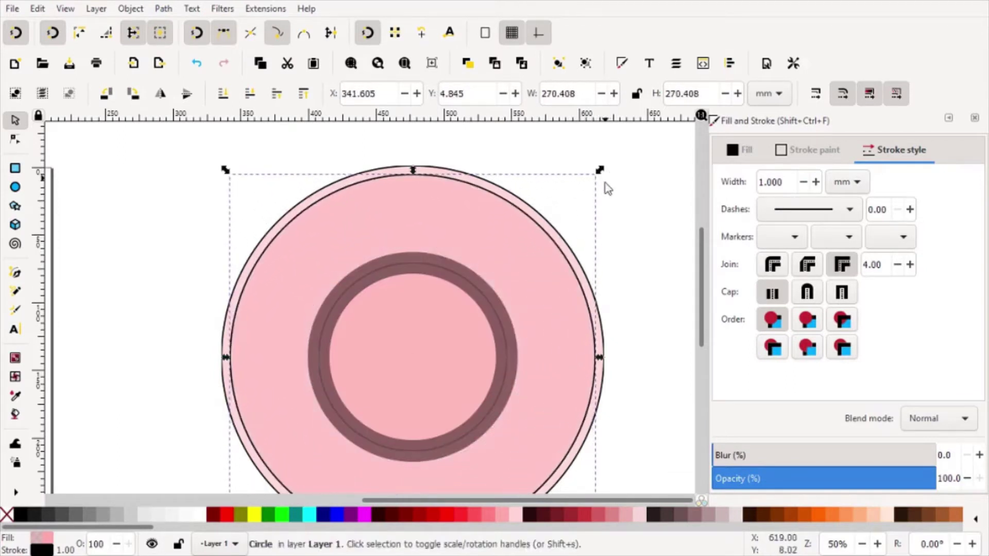
drag(794, 190, 763, 184)
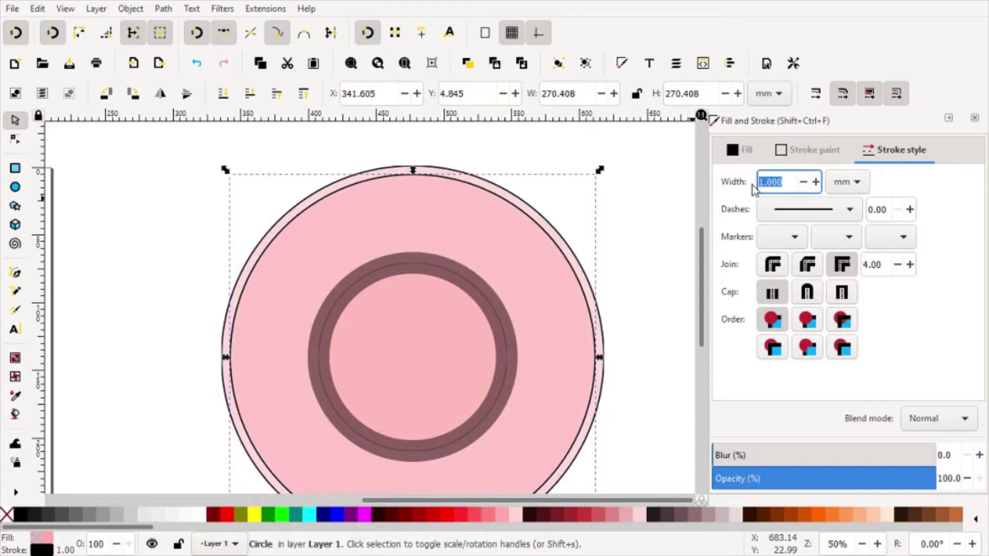
text(12)
key(Return)
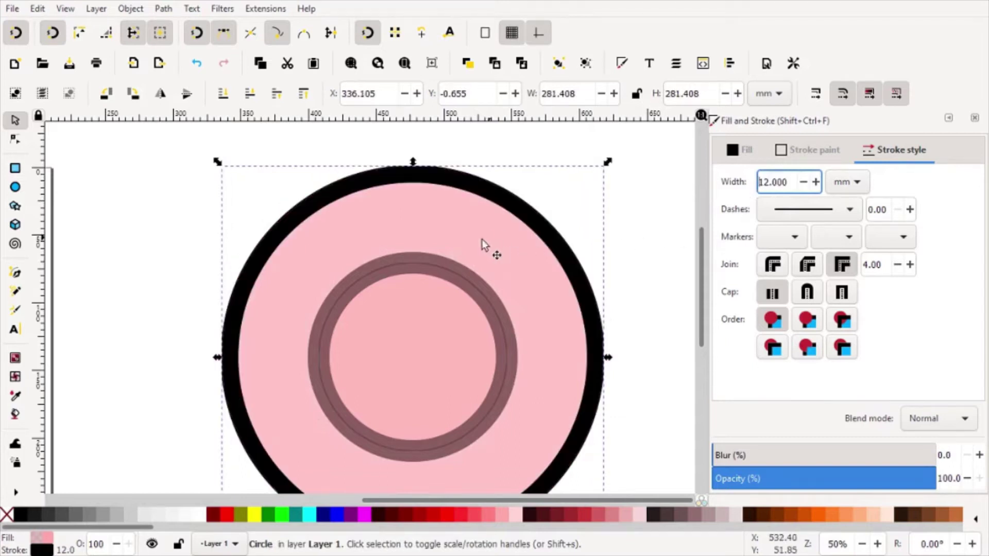
click(6, 514)
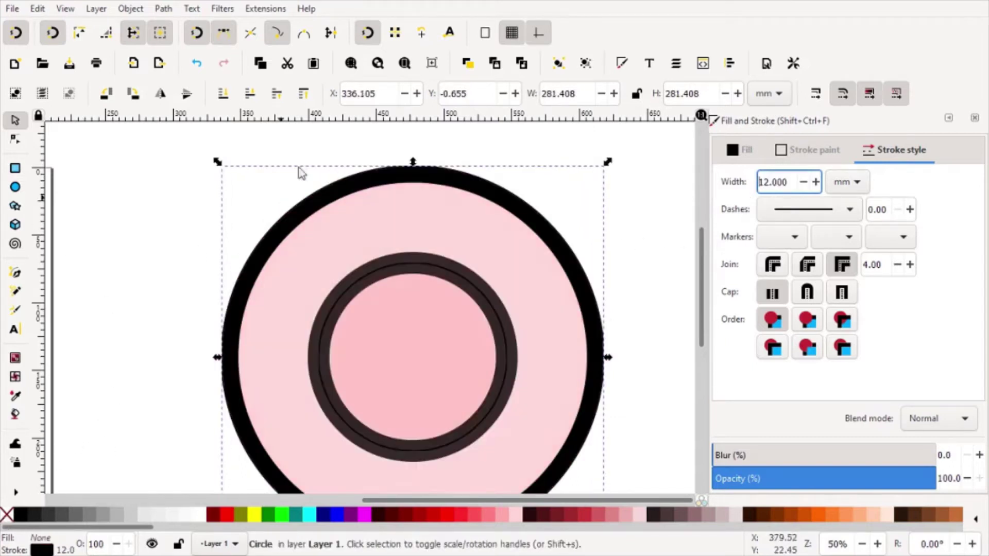
- Convert the thick outline to a path, fit it to the outer circle, and lower opacity to about 65%
click(164, 9)
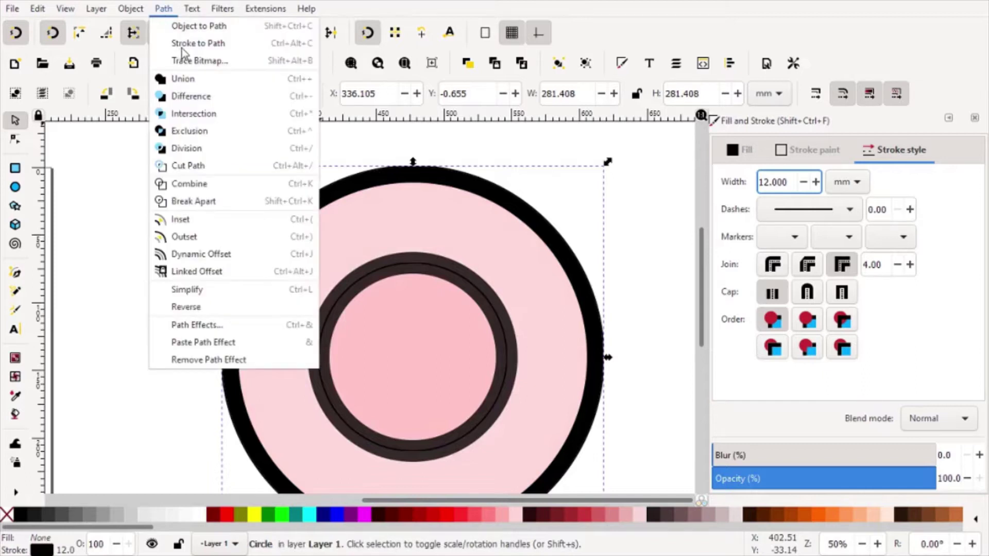
click(183, 44)
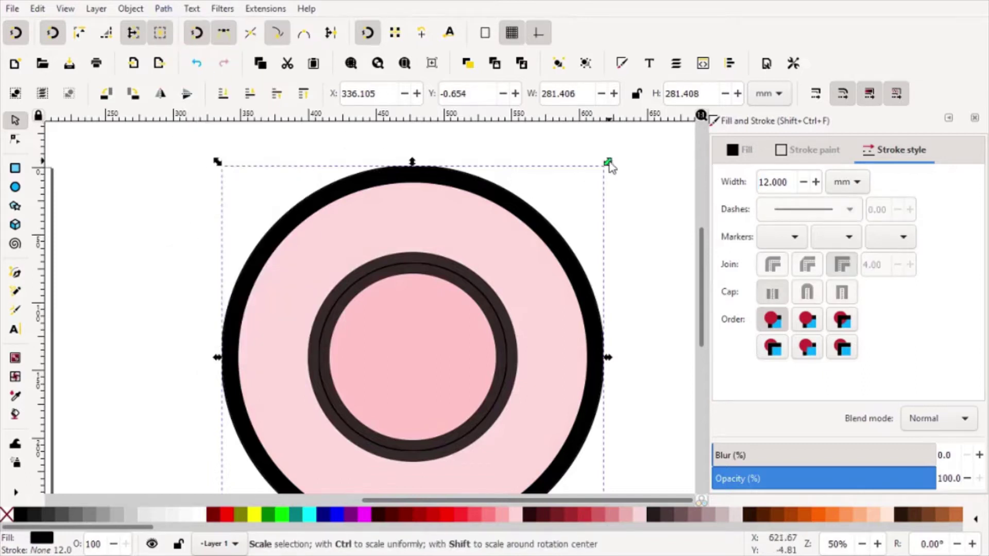
drag(610, 166, 610, 163)
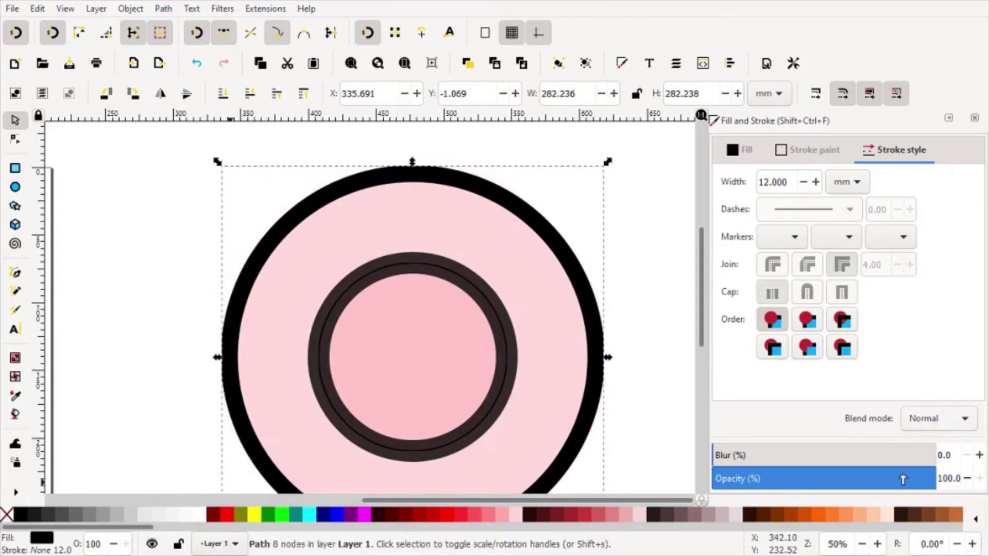
drag(904, 480, 856, 488)
scroll(567, 289, up, 3)
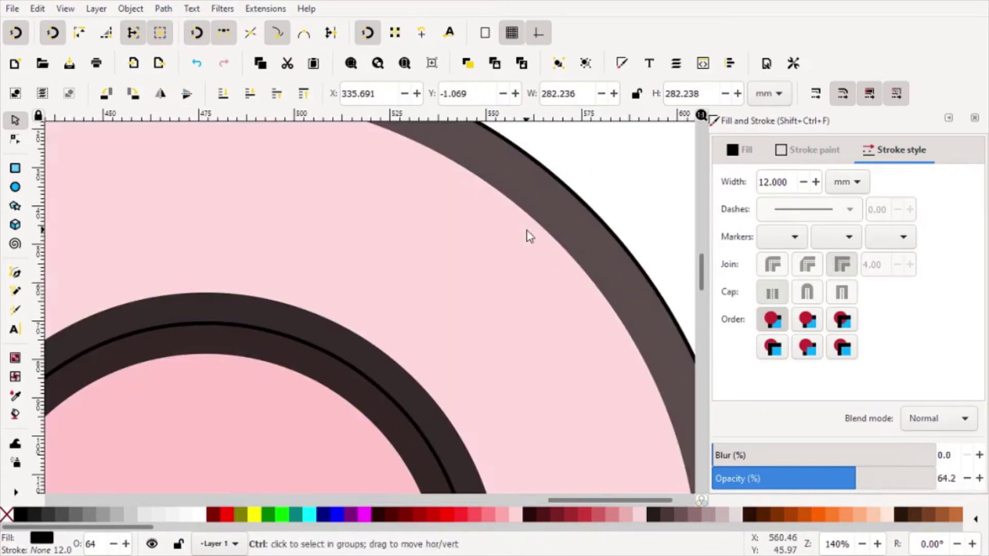
scroll(468, 283, down, 2)
click(476, 285)
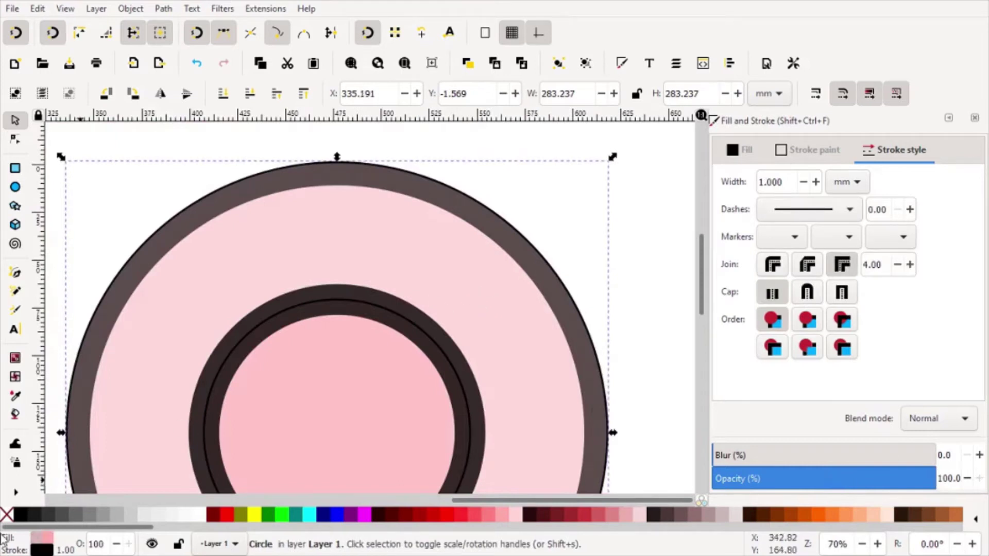
- Remove the black outline from the big pink circle
click(807, 150)
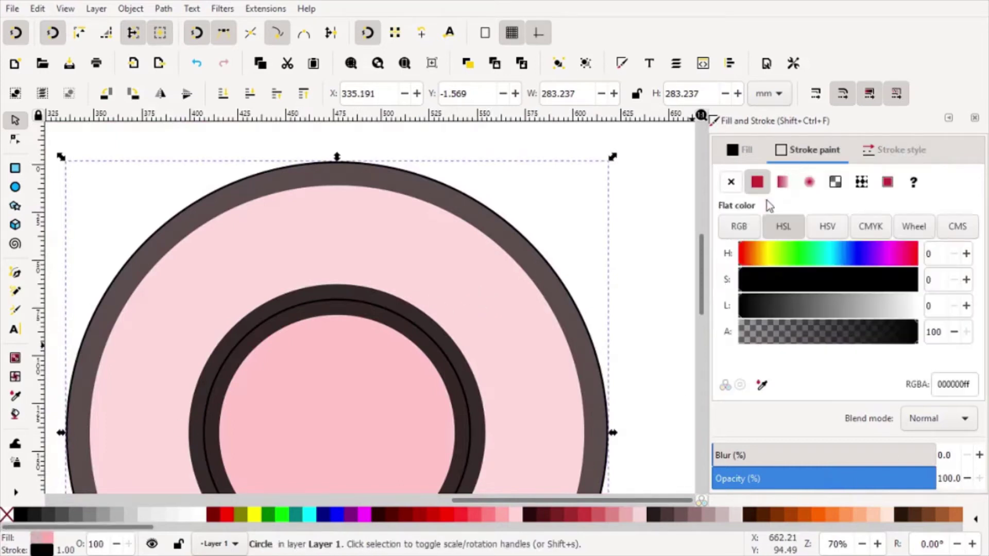
click(731, 182)
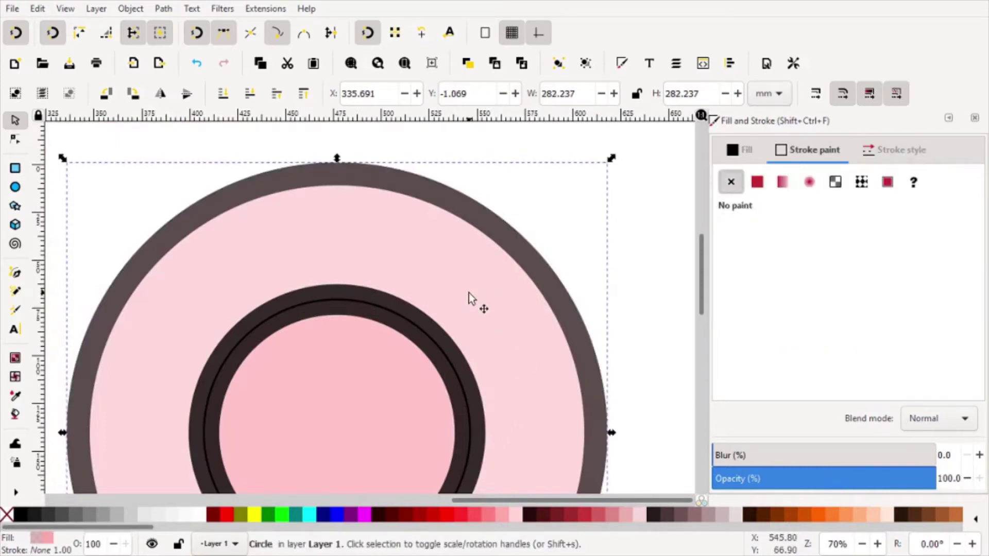
ctrl+scroll(555, 277, down, 2)
key(Escape)
ctrl+scroll(453, 317, up, 2)
ctrl+scroll(452, 317, up, 2)
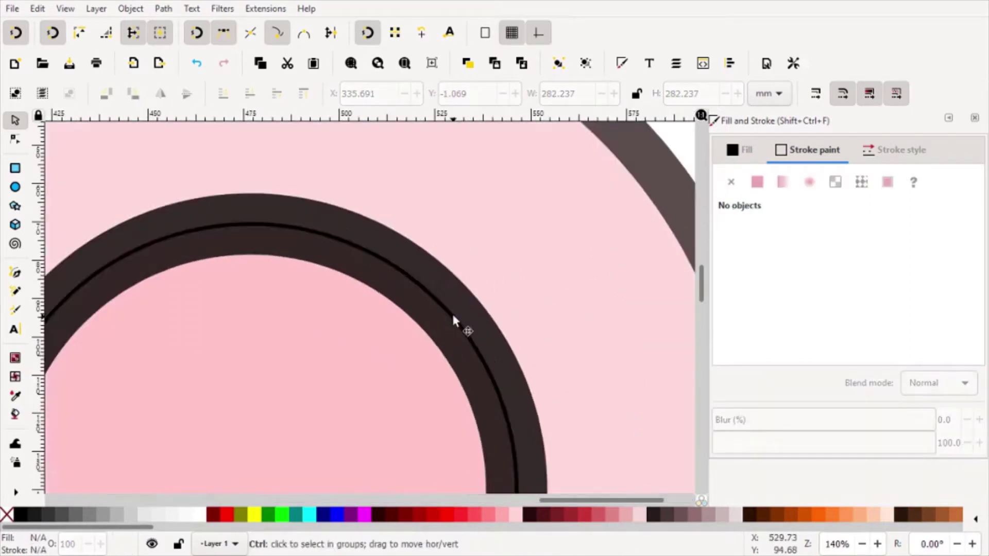
ctrl+scroll(453, 286, down, 2)
- Reselect the circles, undo a stray move of the inner circle, and select the dark ring
click(502, 286)
ctrl+scroll(490, 284, down, 2)
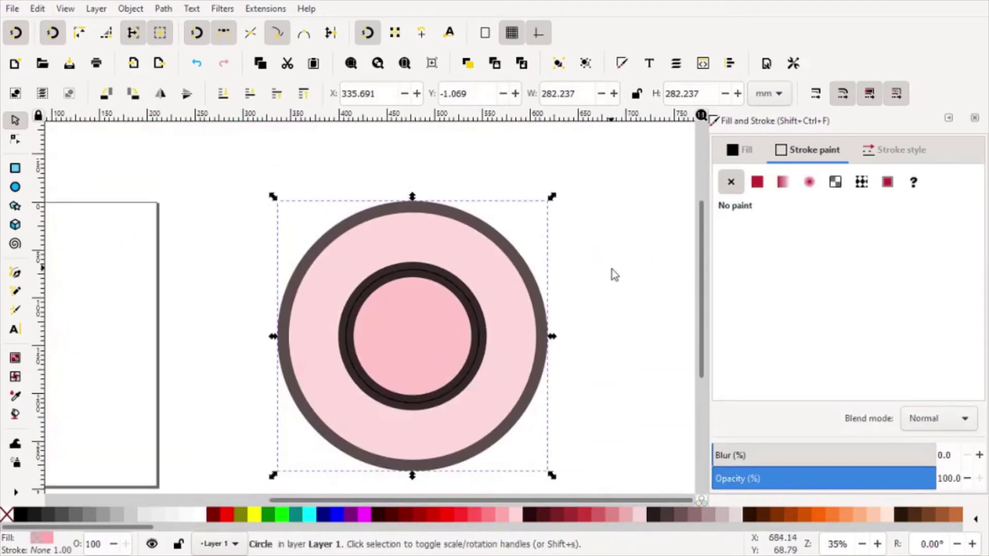
key(Escape)
ctrl+scroll(402, 336, up, 1)
click(402, 328)
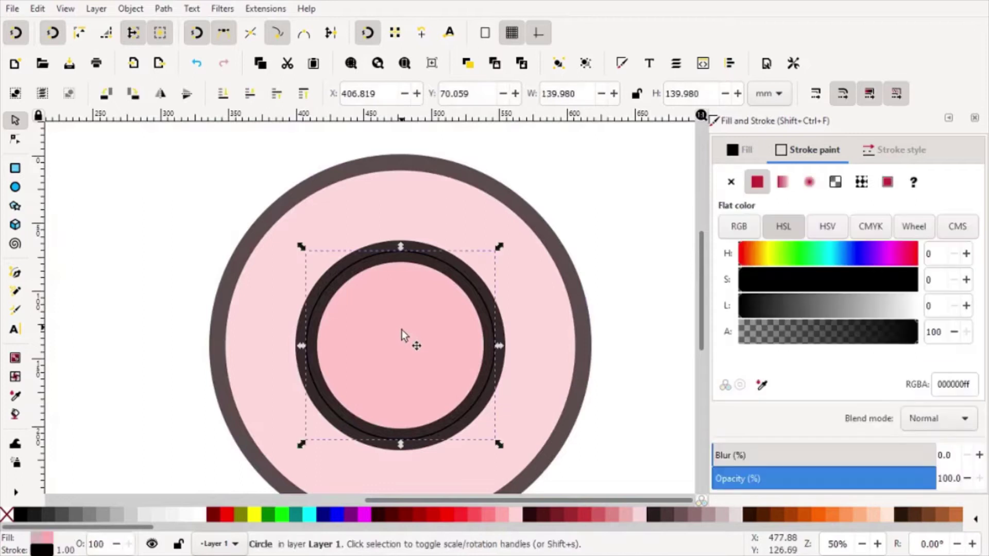
drag(402, 330, 218, 286)
key(ctrl+z)
key(Escape)
ctrl+scroll(320, 261, up, 1)
click(325, 242)
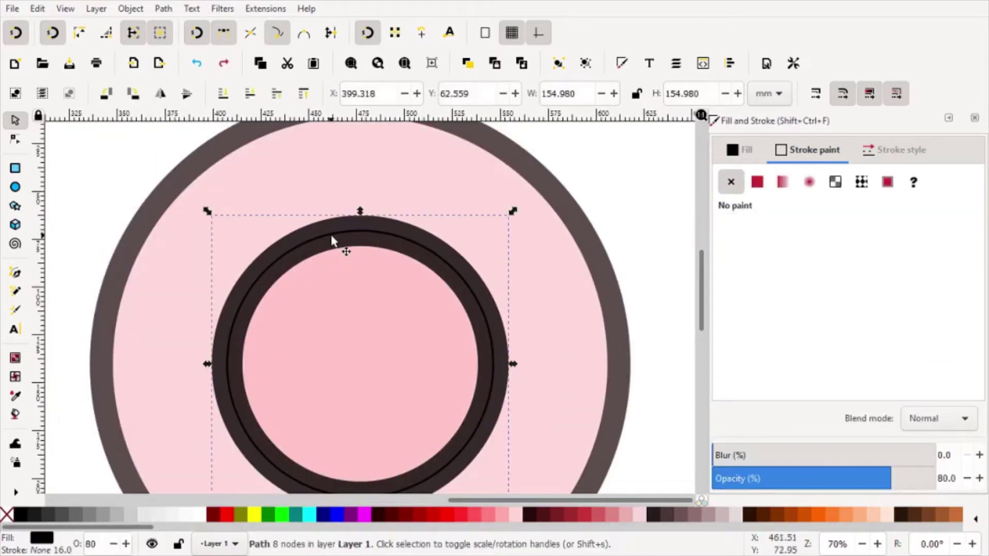
- Convert the dark ring's outline into a filled path with Stroke to Path
click(163, 8)
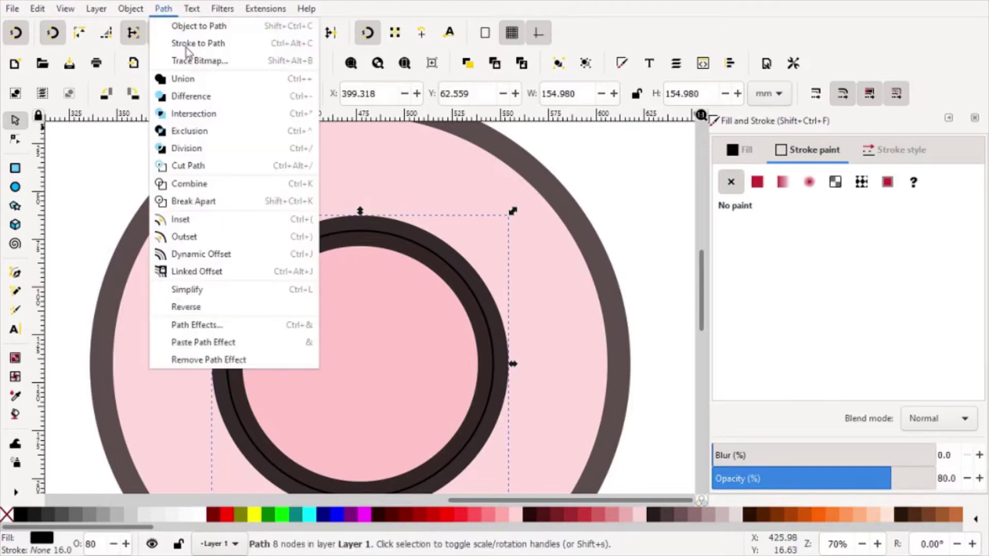
click(187, 42)
shift+click(317, 178)
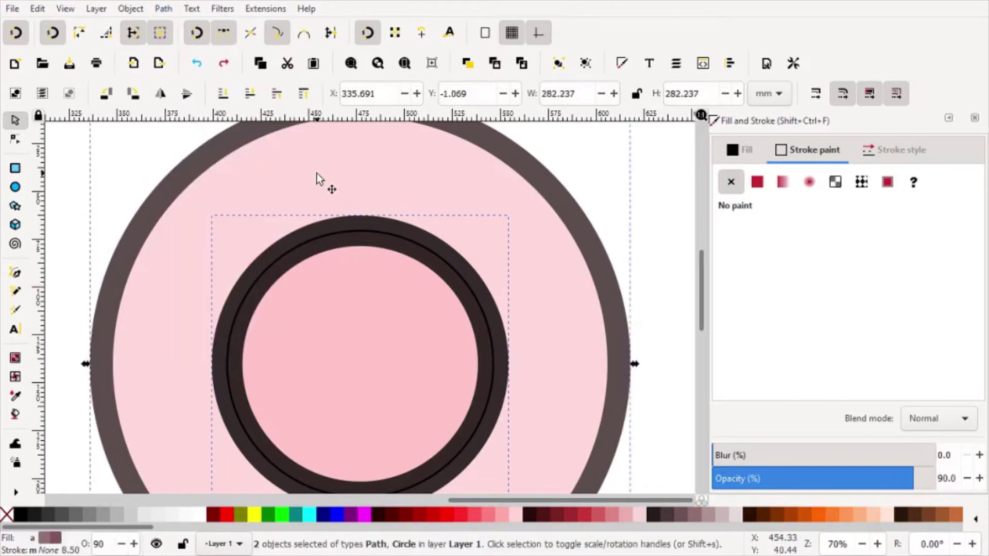
key(Escape)
- Duplicate the outer pink circle and intersect the copy with the inner ring
click(262, 183)
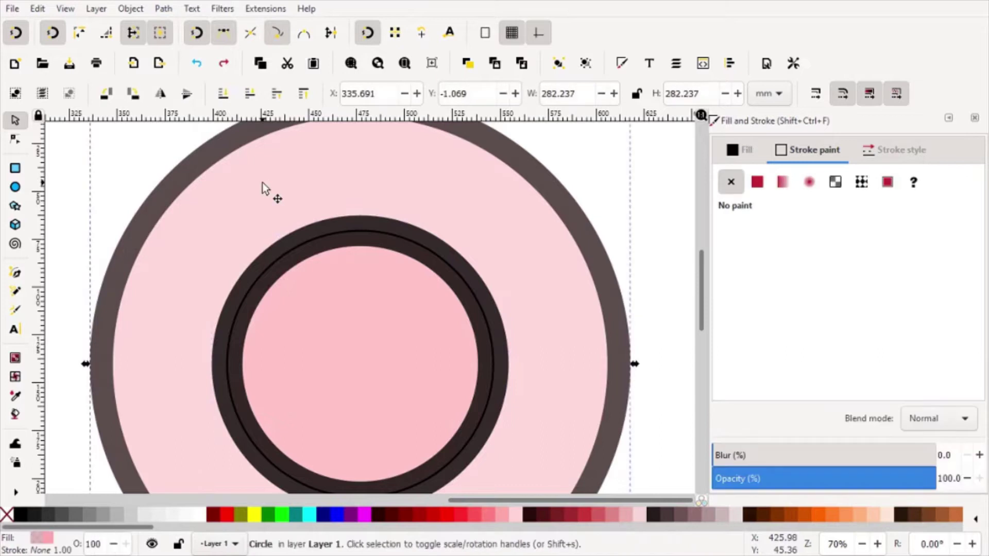
right_click(261, 182)
click(310, 215)
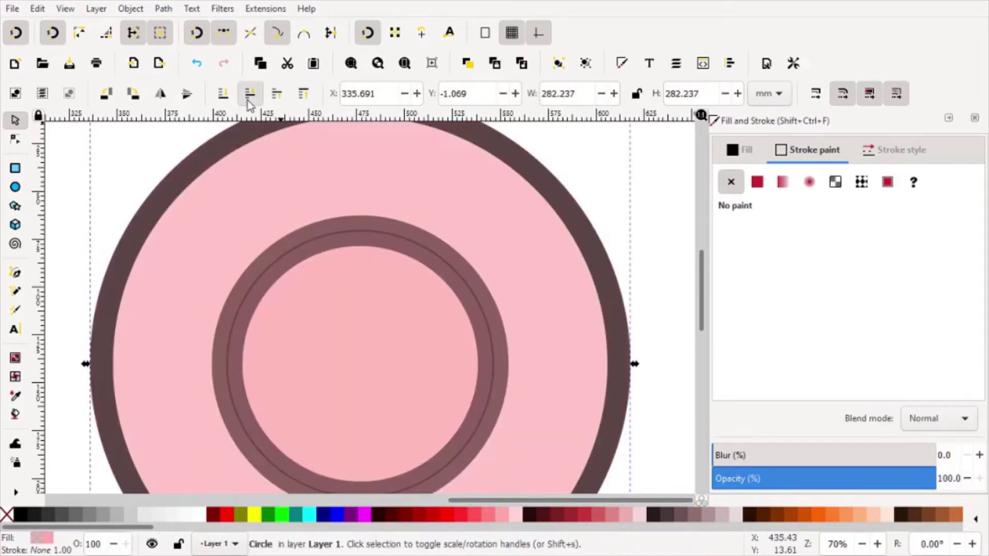
shift+click(319, 231)
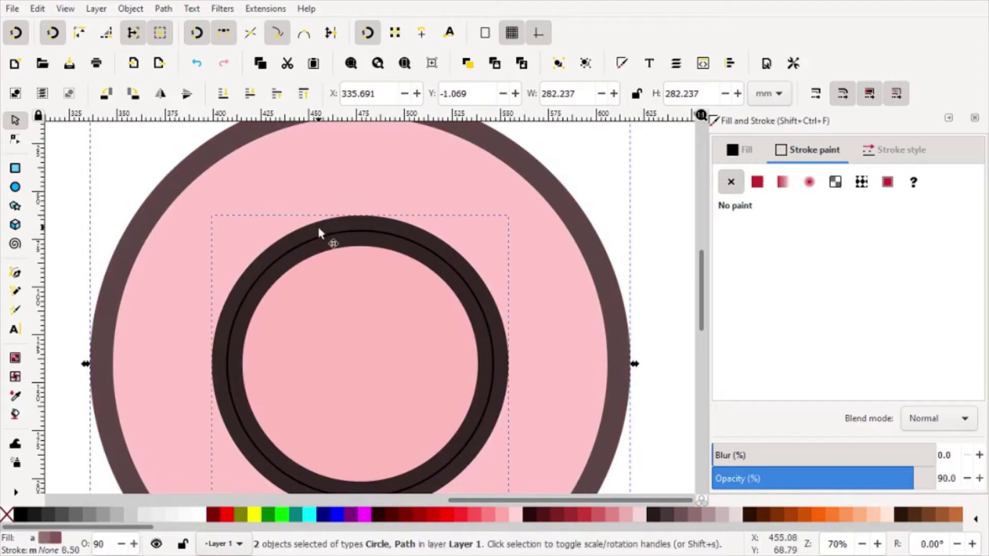
click(163, 9)
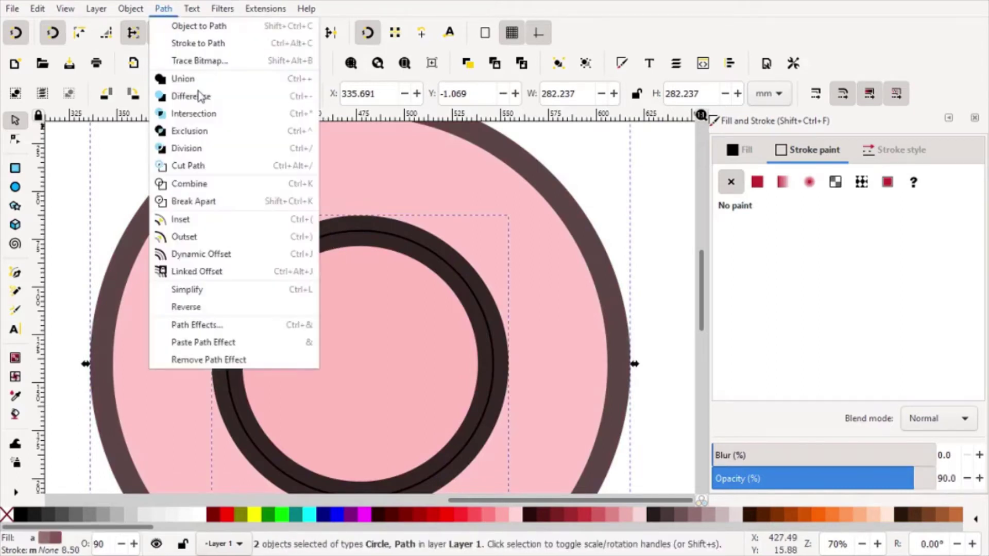
click(204, 114)
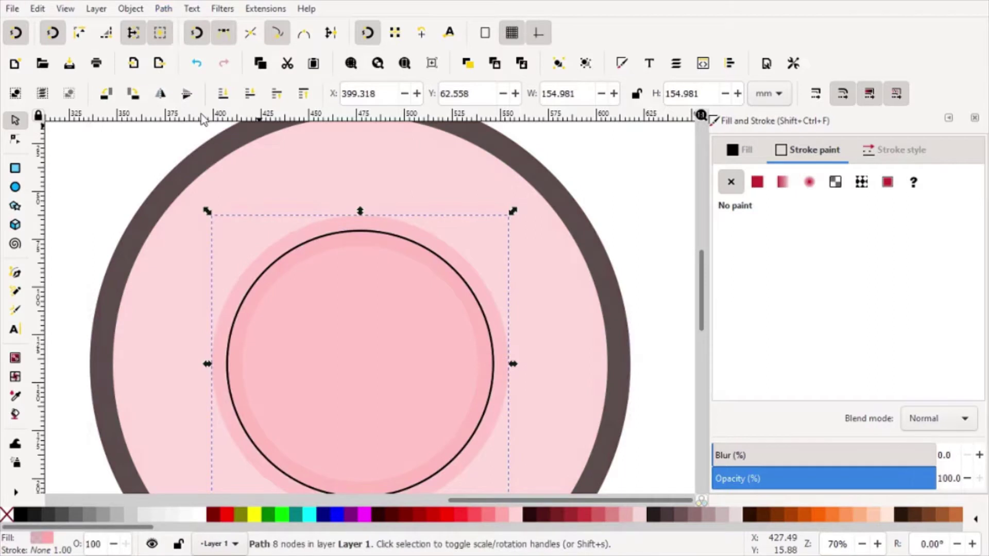
- Test-move the merged path and undo the move
scroll(360, 304, down, 1)
scroll(429, 325, up, 1)
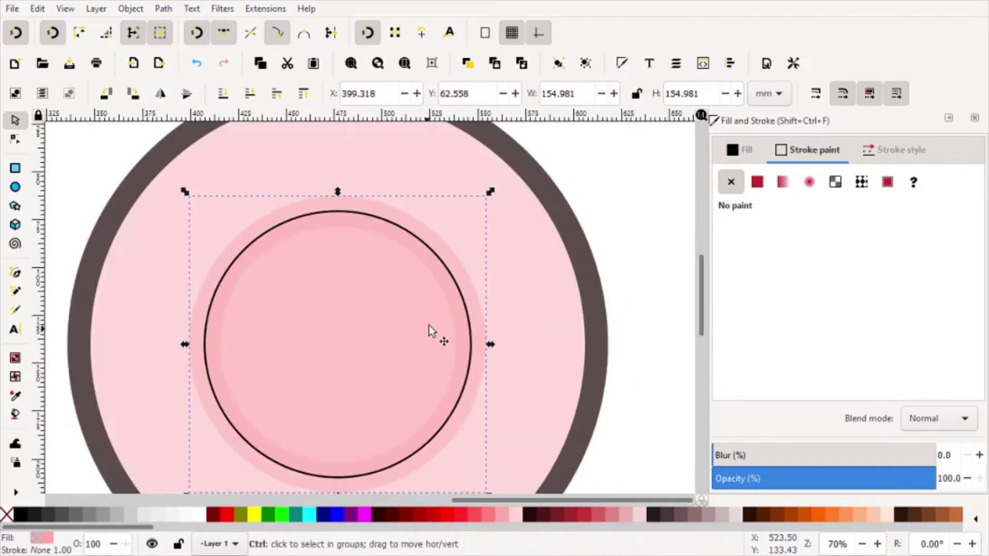
mouse_move(443, 241)
mouse_down()
mouse_move(464, 235)
mouse_move(420, 244)
mouse_up()
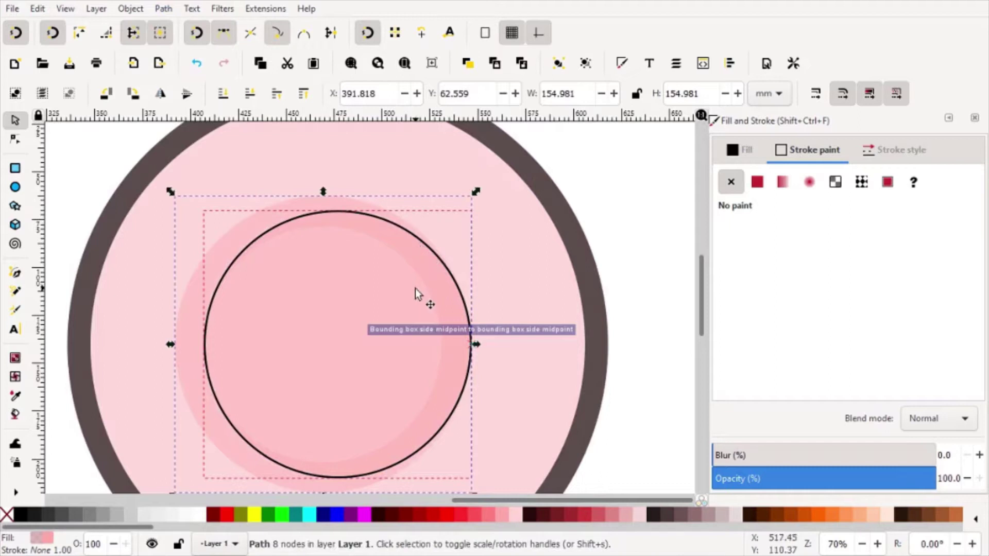
key(ctrl+z)
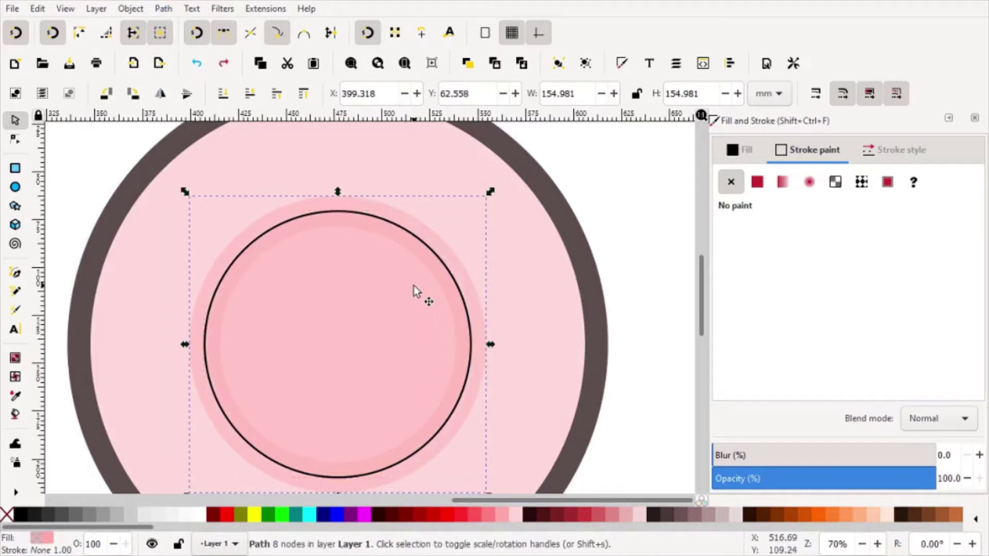
key(Escape)
- Test-move the large outer circle left and return it to the centre
scroll(414, 285, down, 3)
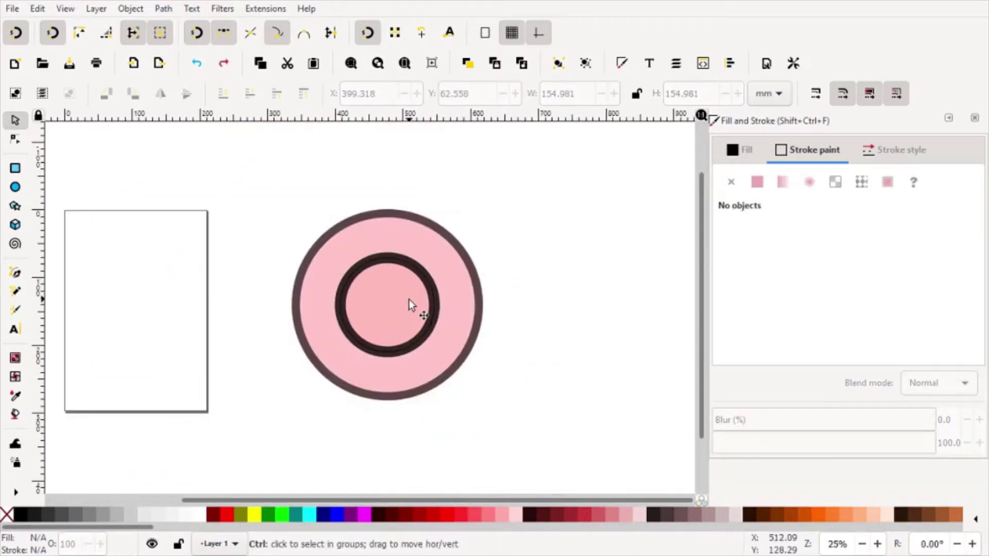
scroll(409, 299, up, 2)
mouse_move(257, 298)
mouse_down()
mouse_move(147, 279)
mouse_move(115, 305)
mouse_up()
key(ctrl+z)
scroll(394, 298, down, 1)
scroll(394, 299, up, 1)
scroll(391, 299, up, 1)
scroll(387, 297, down, 2)
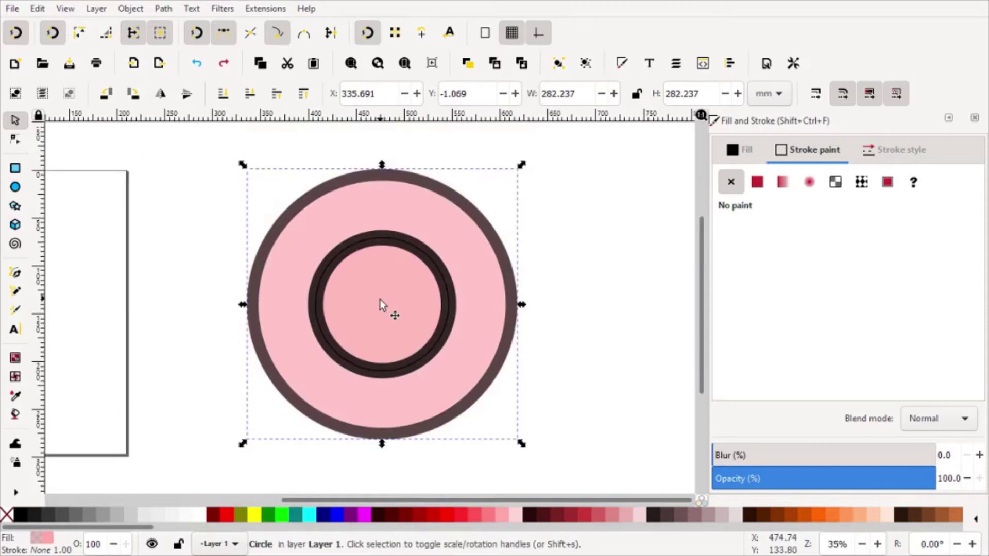
key(Escape)
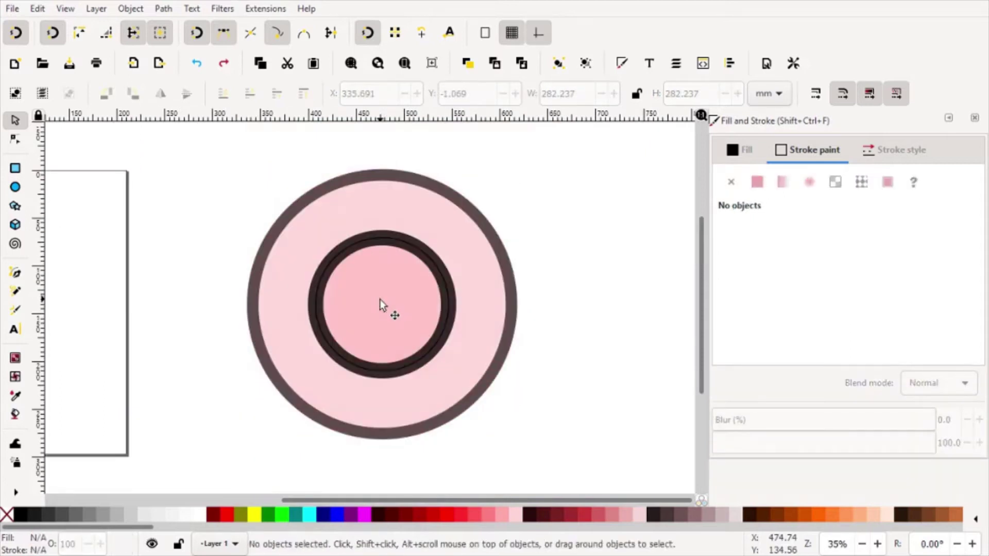
scroll(380, 300, up, 2)
scroll(341, 304, down, 2)
- Duplicate the outer pink circle and lower the copy beneath the inner ring
click(432, 357)
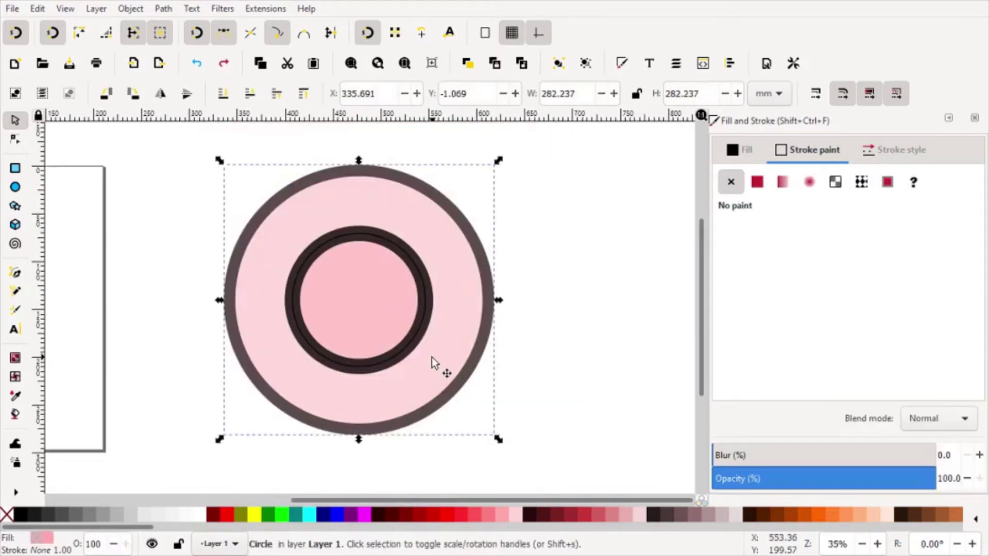
right_click(431, 357)
click(488, 219)
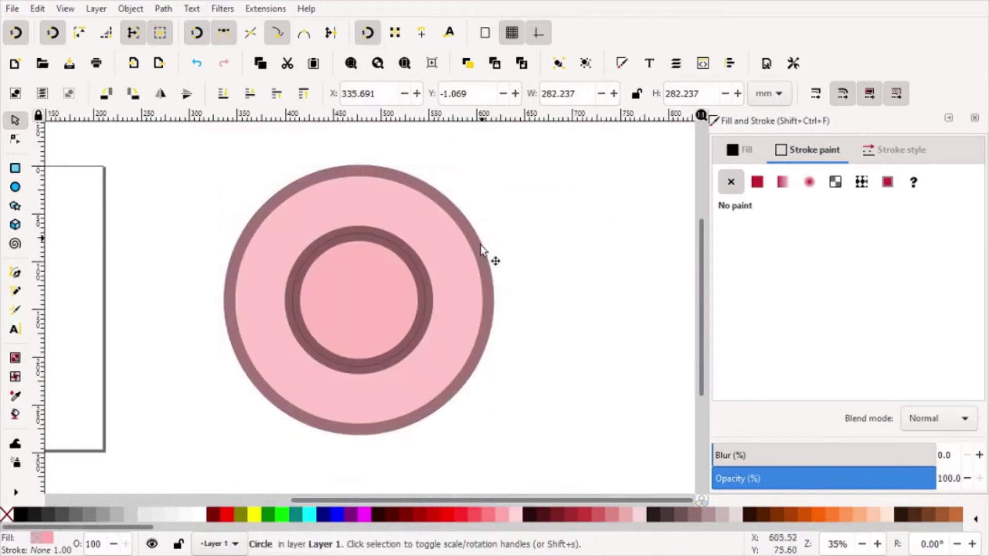
click(245, 100)
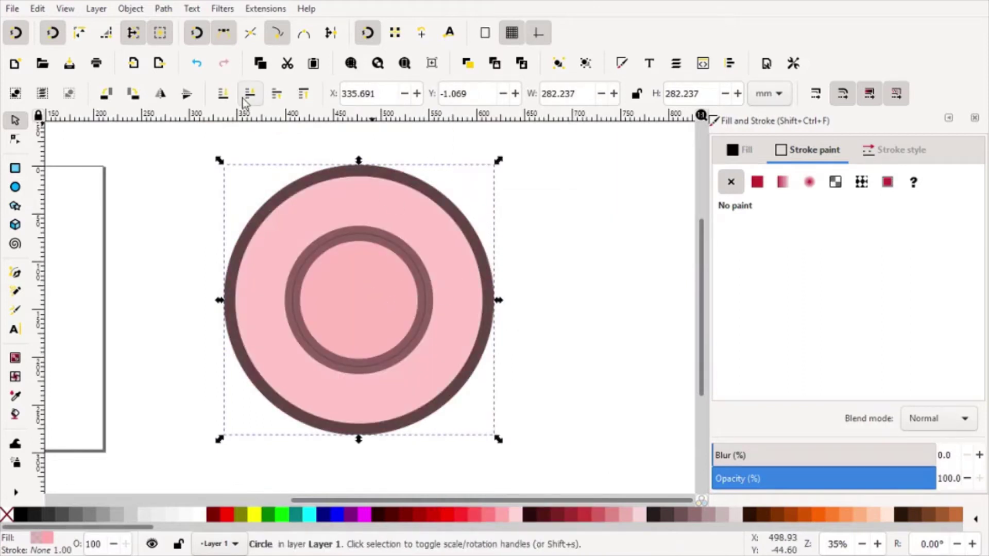
click(251, 96)
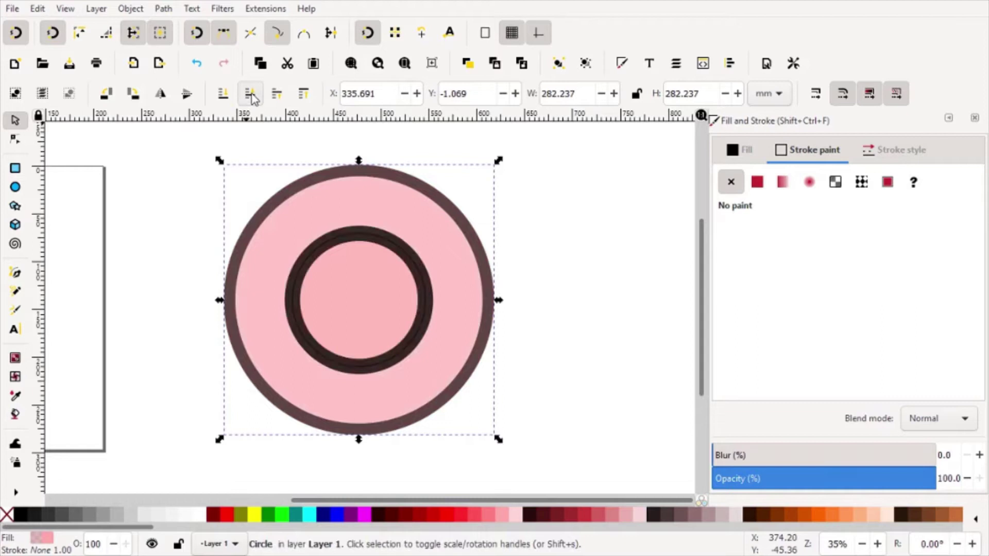
key(Escape)
- Subtract the inner disc from the circle copy with Path > Difference, keeping the pink ring in place
click(377, 292)
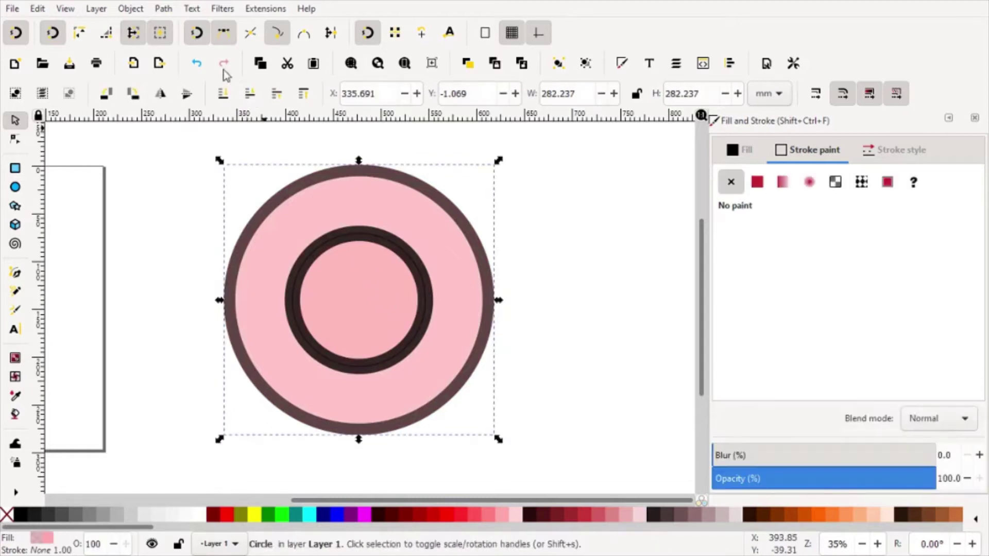
shift+click(379, 308)
click(163, 9)
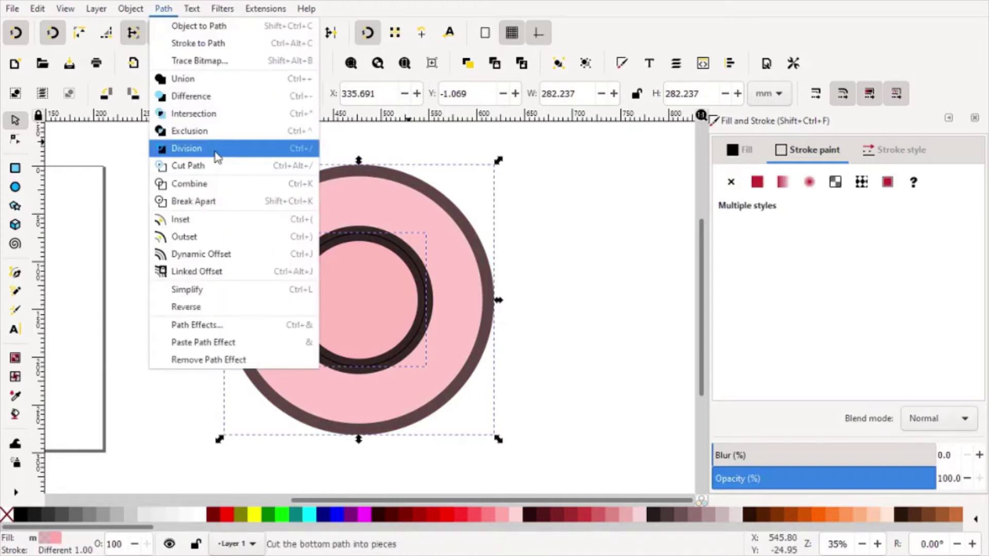
click(212, 97)
ctrl+scroll(406, 276, down, 2)
drag(423, 260, 598, 215)
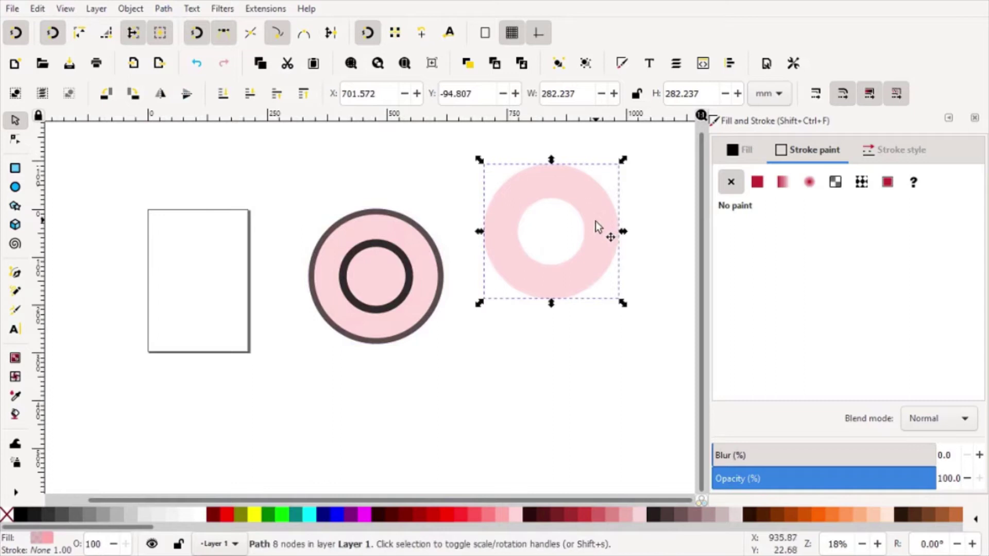
key(ctrl+z)
ctrl+scroll(421, 258, up, 3)
ctrl+scroll(379, 251, down, 1)
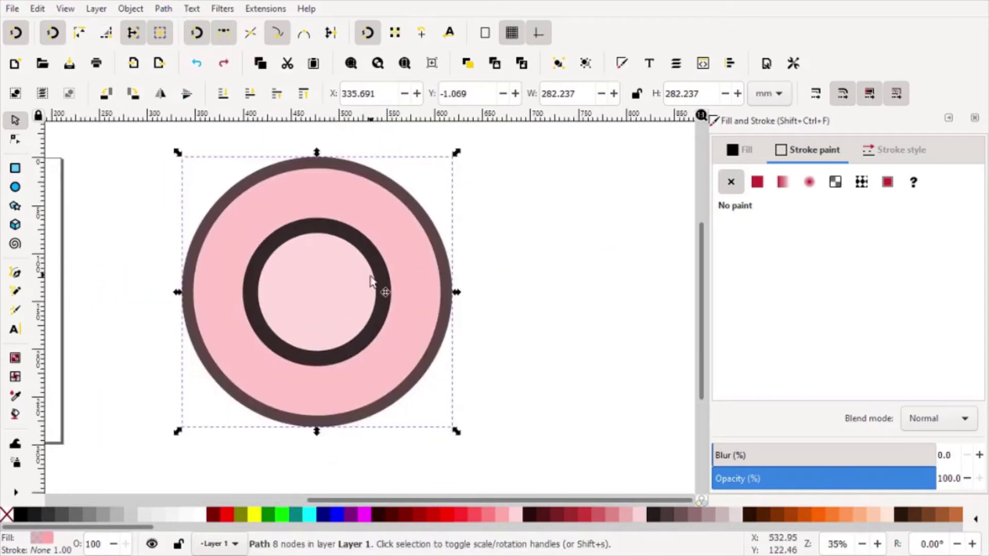
- Convert the dark inner ring's outline to a path, trying and undoing an intersection with the outer shape
click(381, 280)
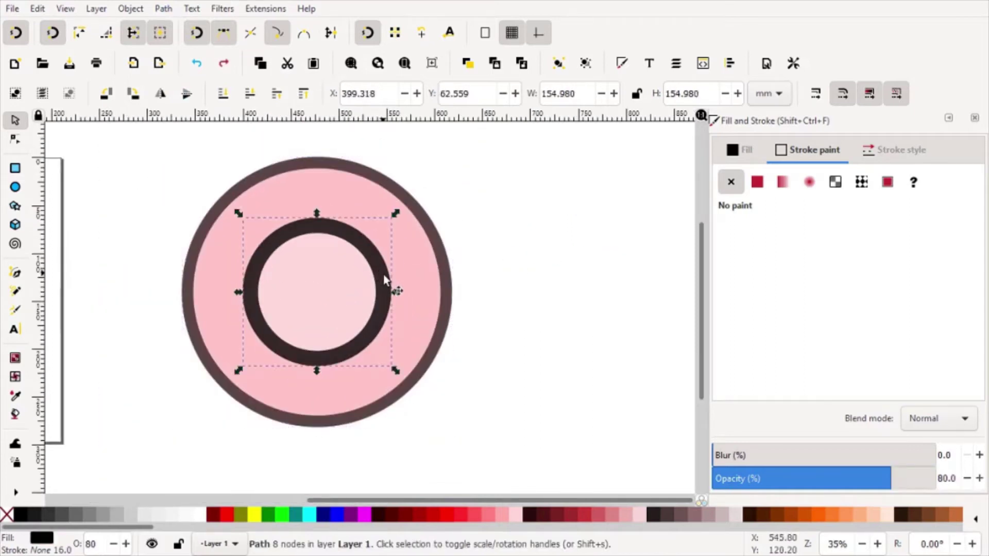
click(163, 8)
click(199, 42)
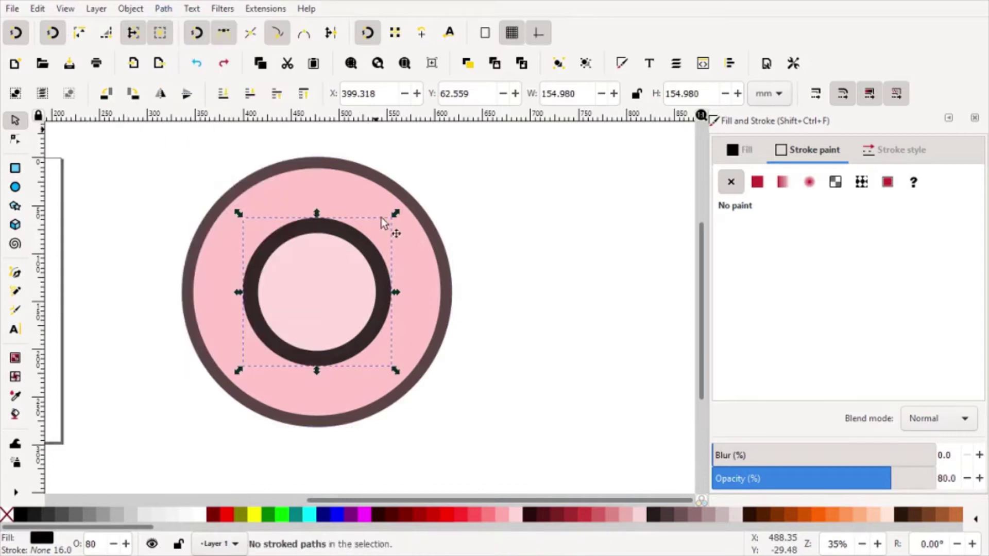
shift+click(402, 260)
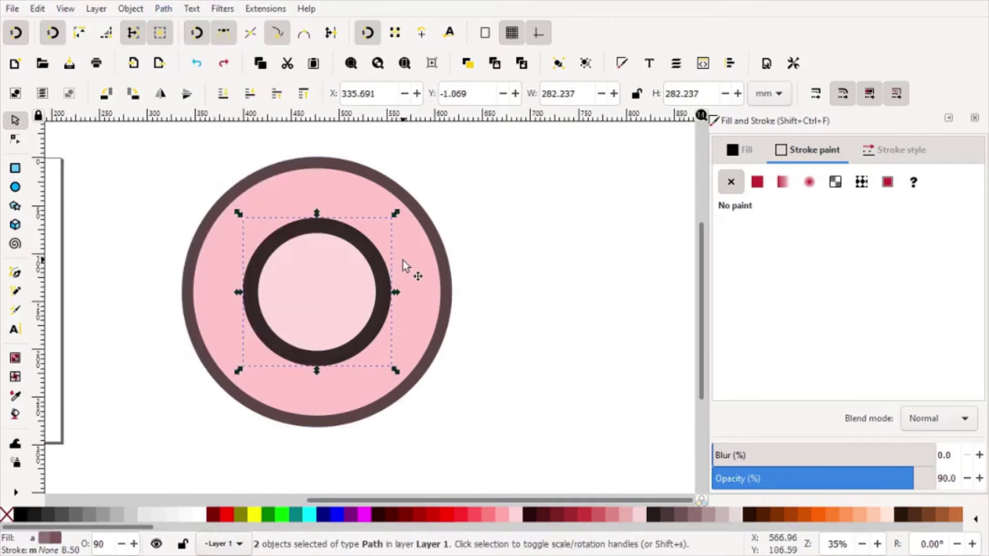
click(163, 9)
click(216, 123)
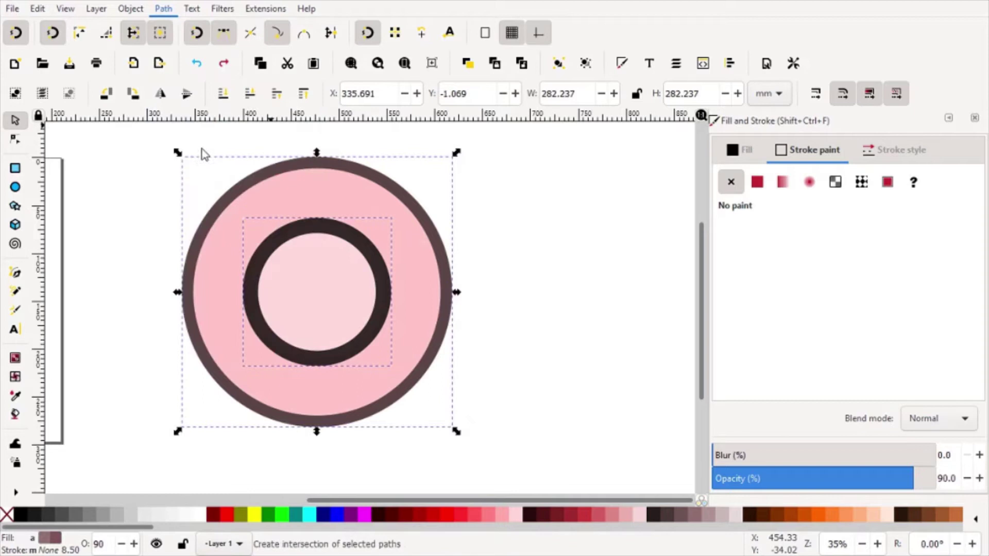
ctrl+scroll(338, 240, up, 2)
ctrl+scroll(338, 240, down, 2)
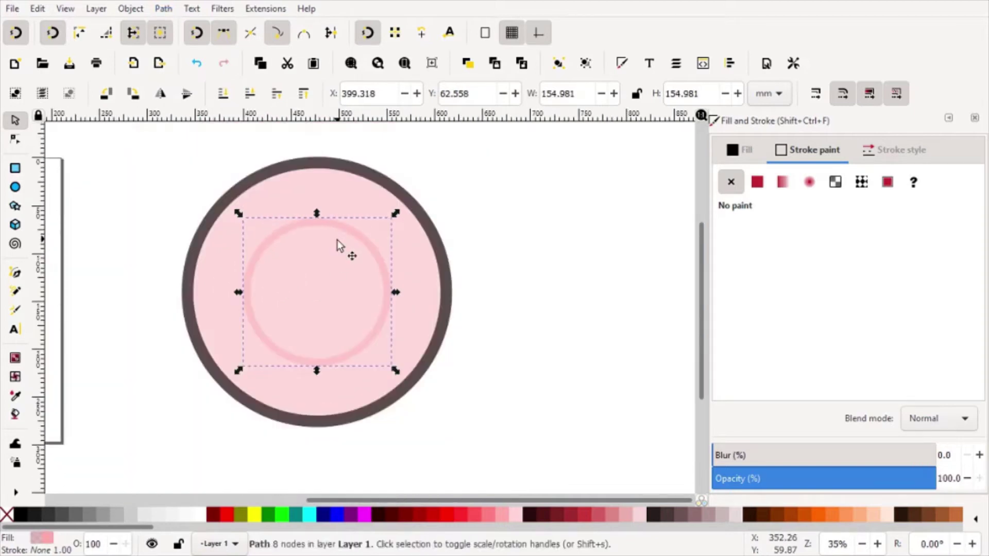
key(ctrl+z)
ctrl+scroll(423, 265, down, 2)
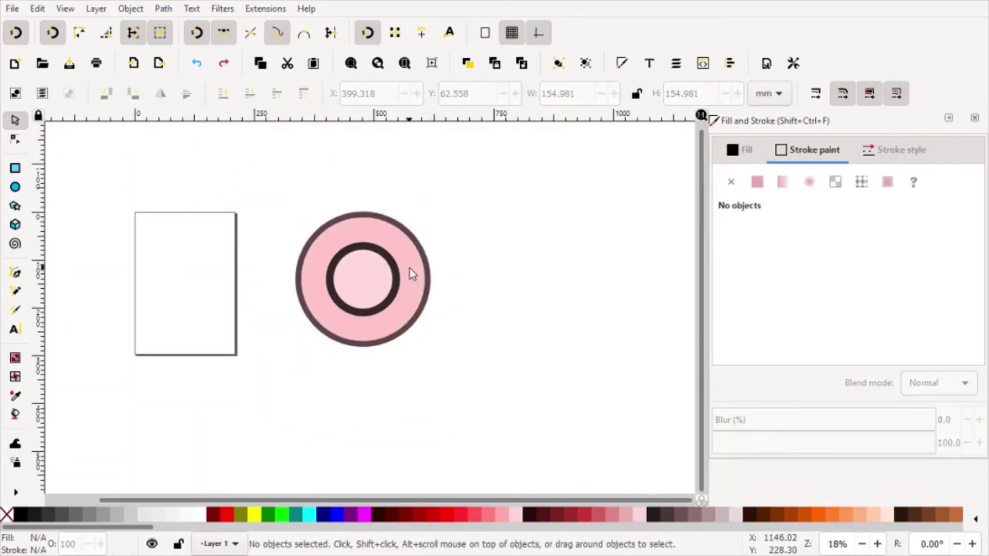
ctrl+scroll(410, 268, up, 3)
click(418, 274)
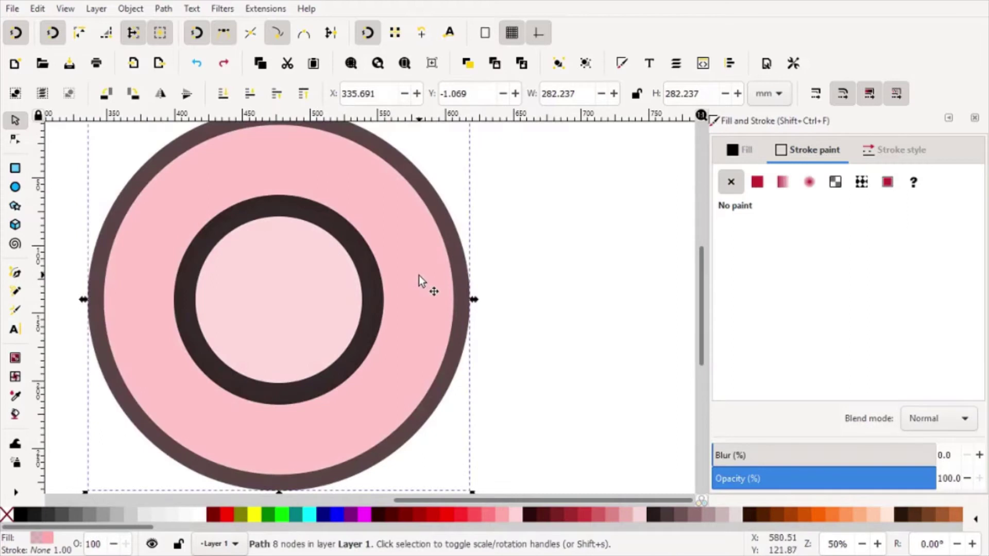
- Duplicate the outer ring path and intersect it with the inner ring into one path
right_click(419, 276)
click(443, 217)
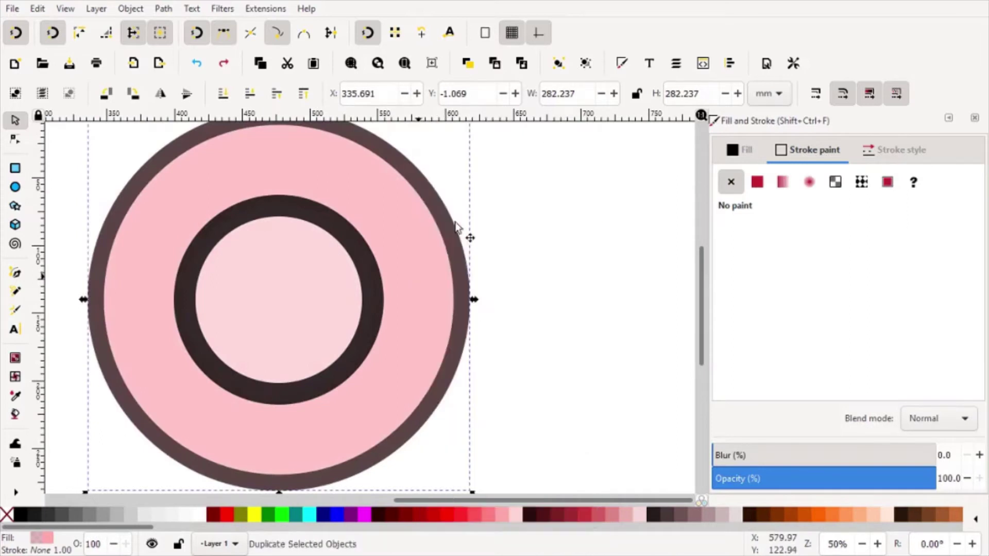
shift+click(347, 351)
click(164, 9)
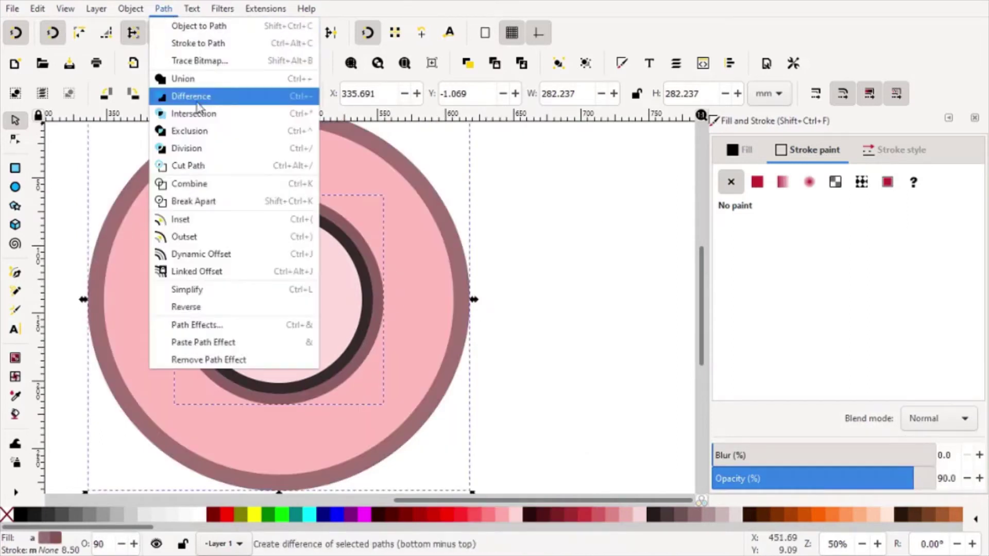
click(202, 113)
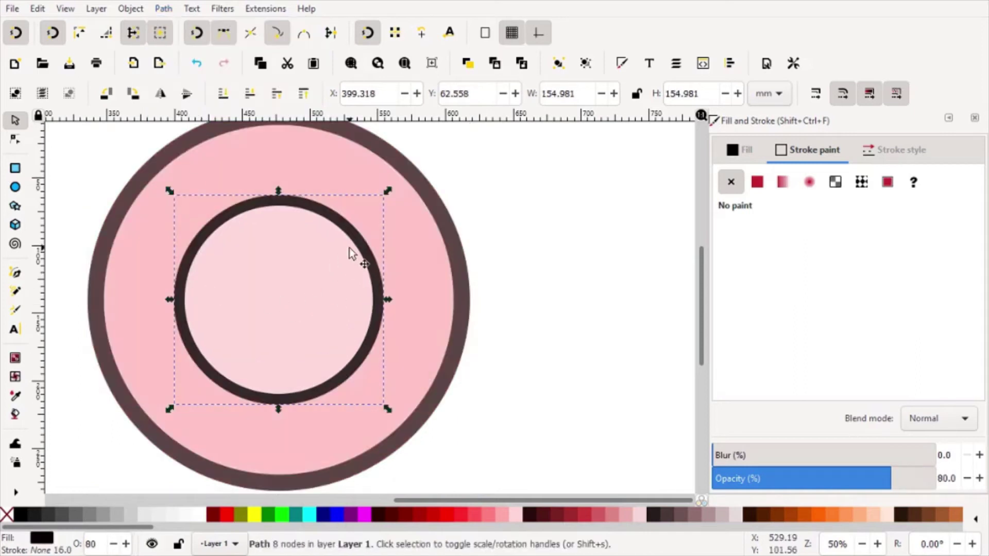
ctrl+scroll(350, 254, down, 1)
- Move the leftover pink circle off the ring and delete it
click(319, 264)
mouse_move(304, 276)
mouse_down()
mouse_move(387, 220)
mouse_move(658, 324)
mouse_move(635, 282)
mouse_up()
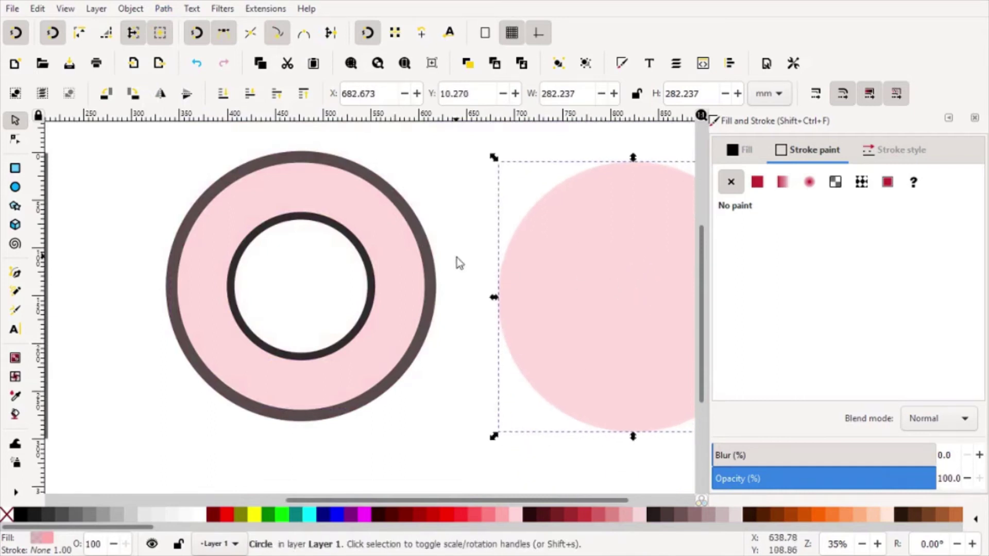
key(Delete)
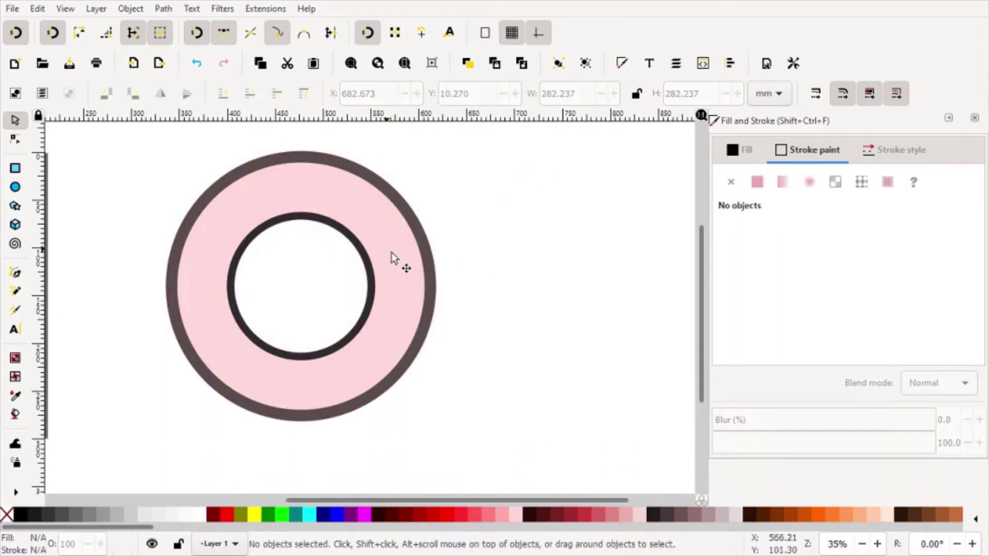
scroll(402, 204, up, 2)
scroll(401, 201, up, 1)
scroll(400, 201, down, 3)
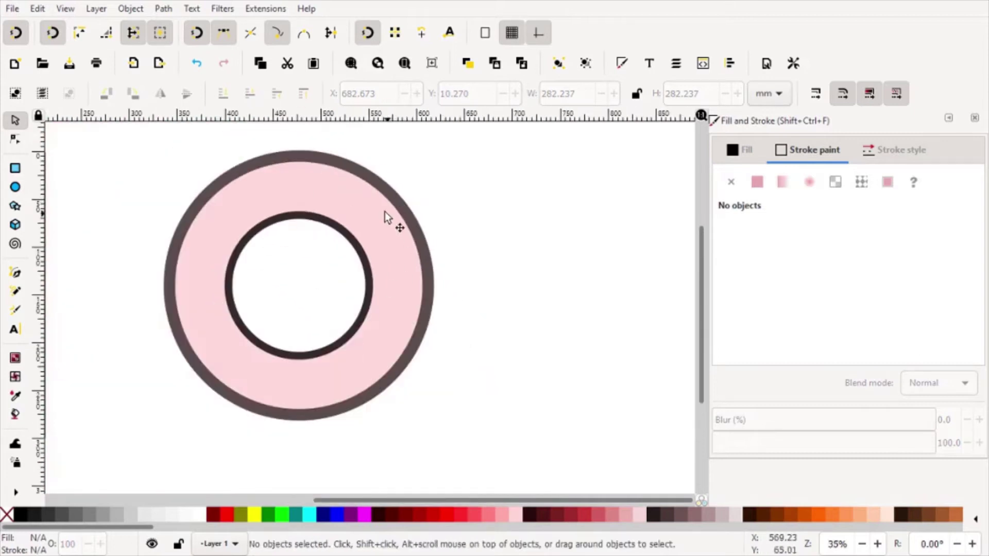
scroll(381, 210, up, 2)
scroll(407, 219, down, 2)
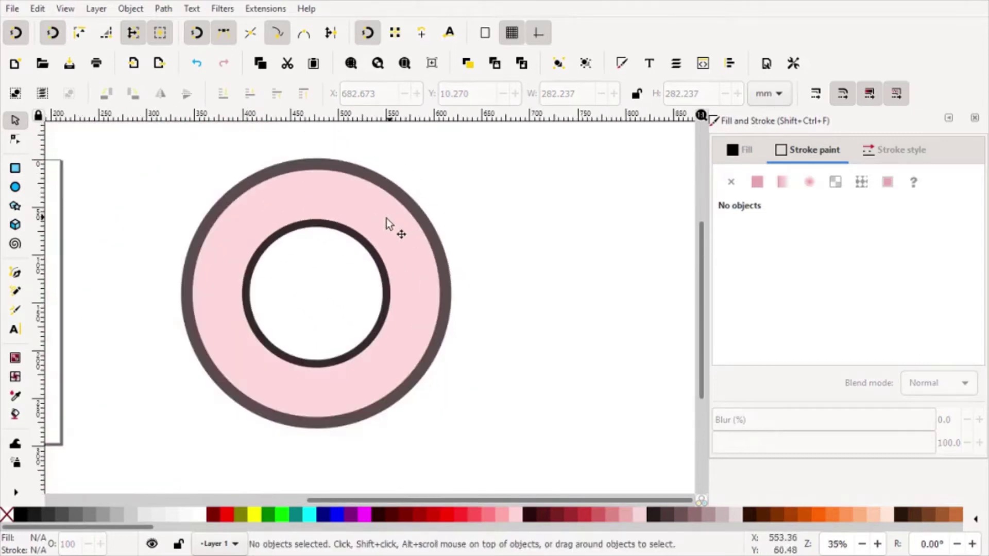
- Check the result by selecting the ring, outer ring, pink band and inner dark ring in turn
click(309, 193)
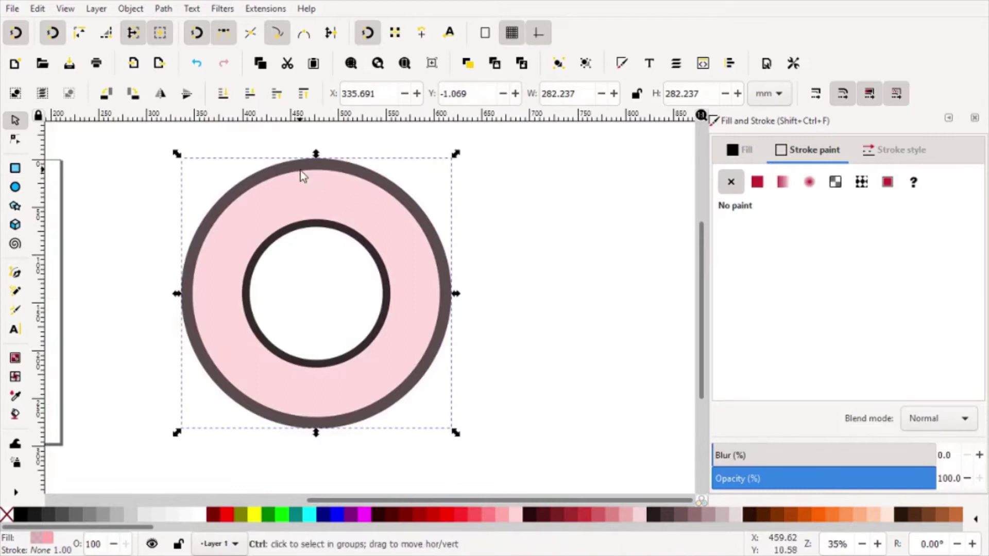
scroll(302, 171, up, 3)
scroll(309, 212, down, 2)
click(287, 188)
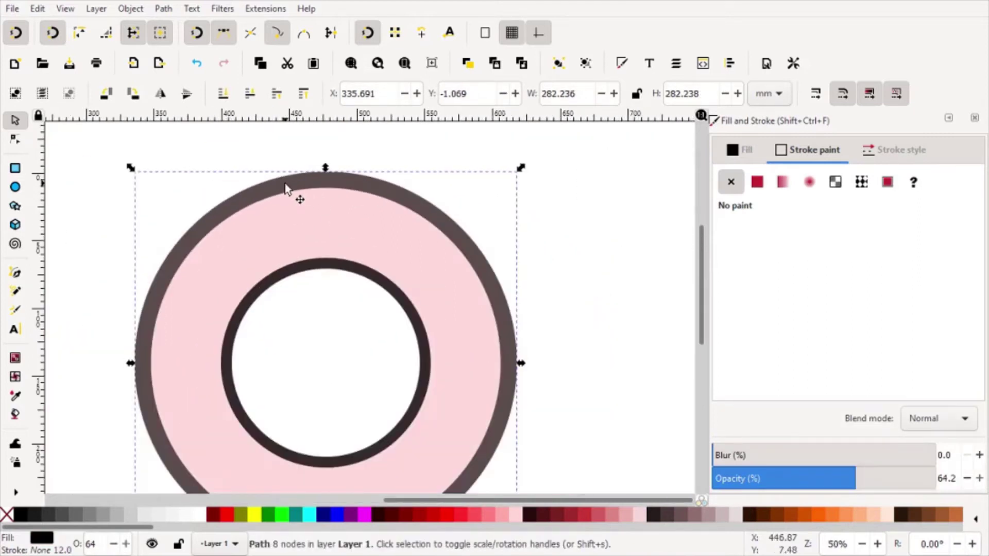
scroll(532, 389, up, 5)
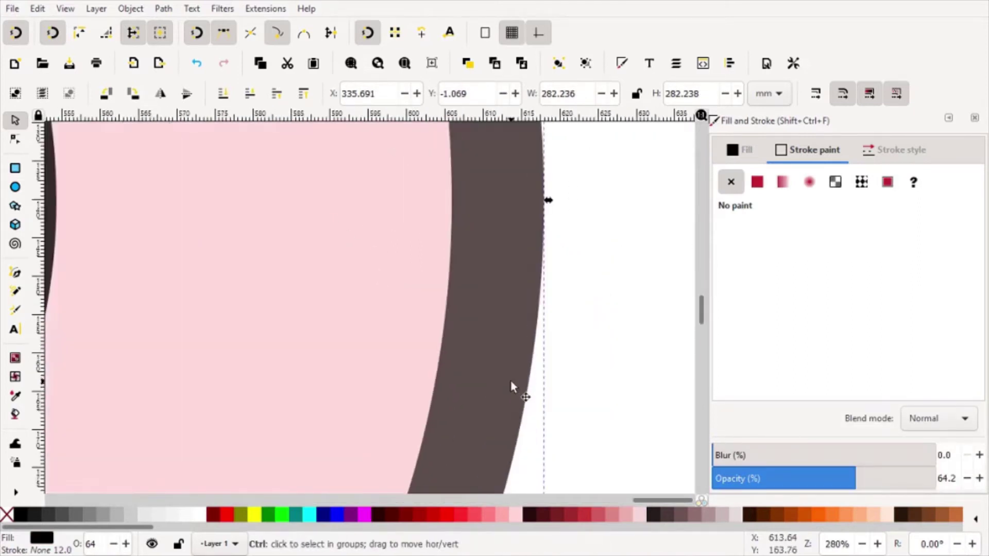
scroll(463, 291, down, 2)
scroll(441, 283, down, 2)
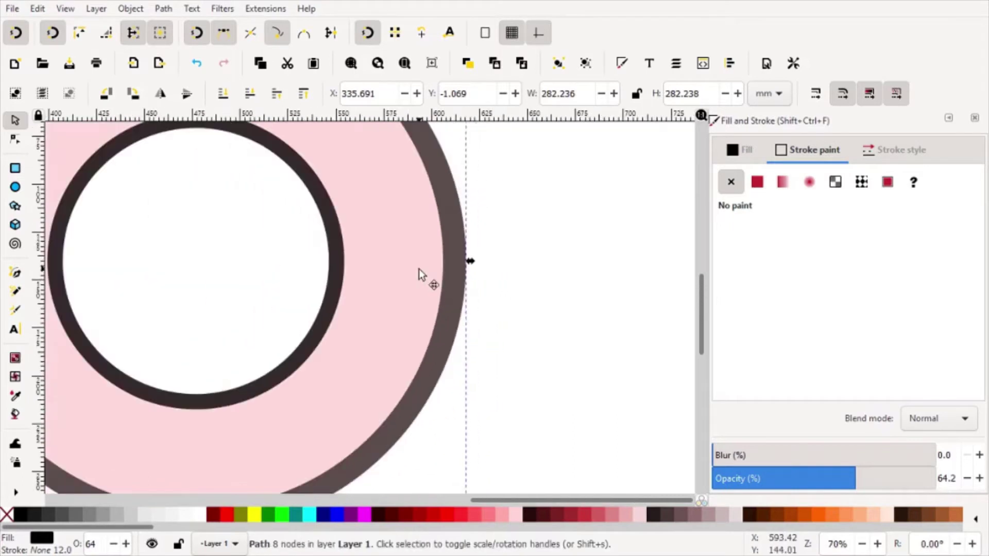
click(419, 268)
click(337, 314)
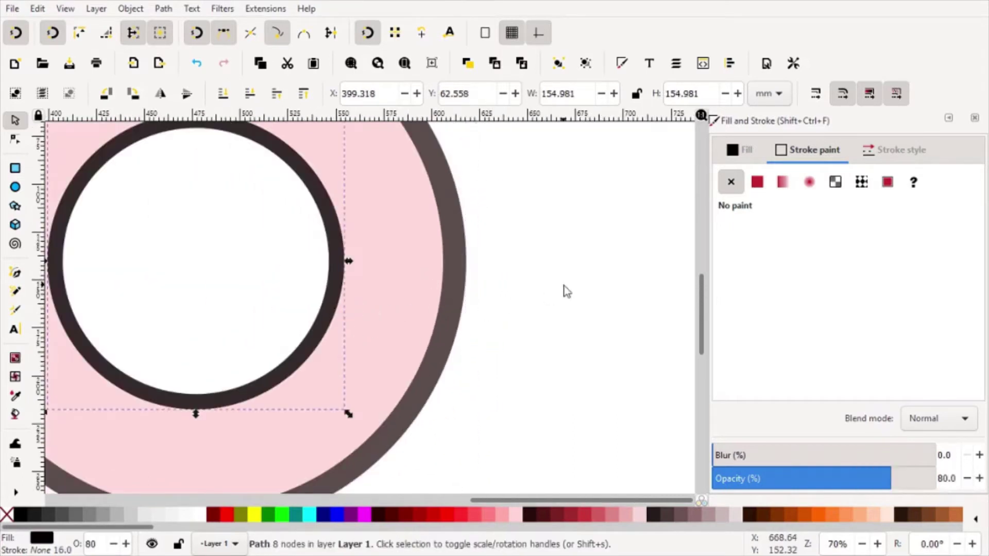
click(566, 289)
- Fill the inner ring red and the outer rim teal
click(330, 296)
click(444, 512)
click(408, 450)
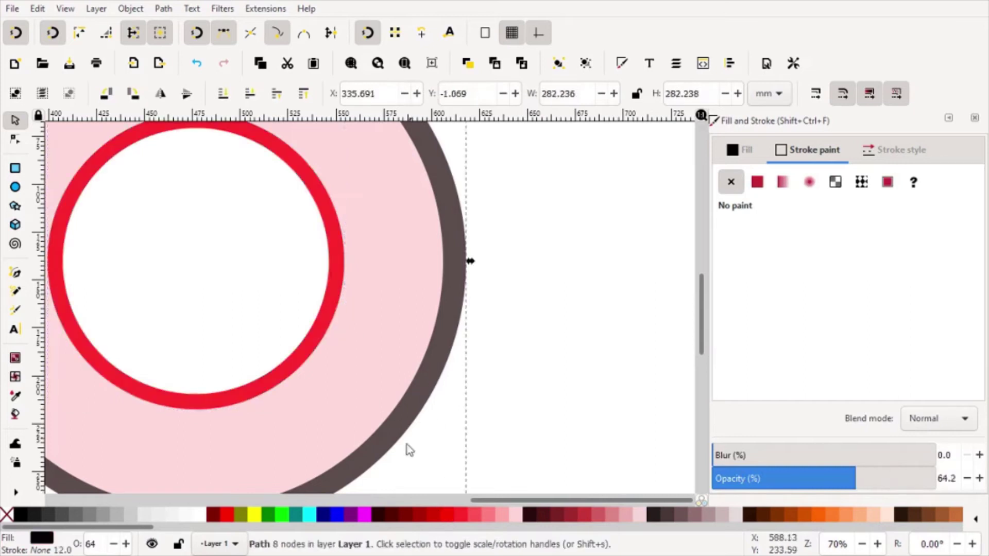
click(296, 518)
- Fill the band between the inner ring and outer rim with medium pink
ctrl+scroll(482, 300, down, 3)
click(551, 304)
click(456, 332)
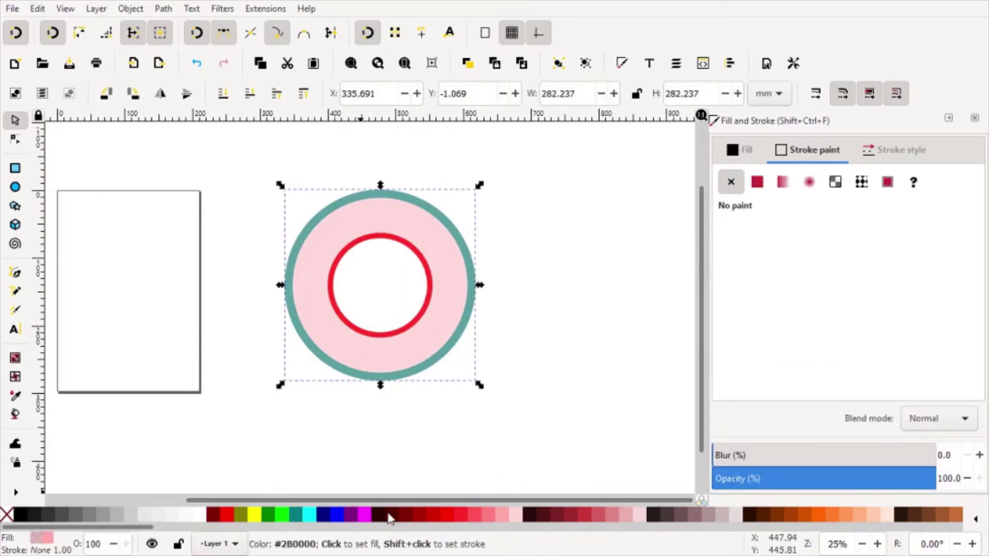
scroll(639, 515, down, 5)
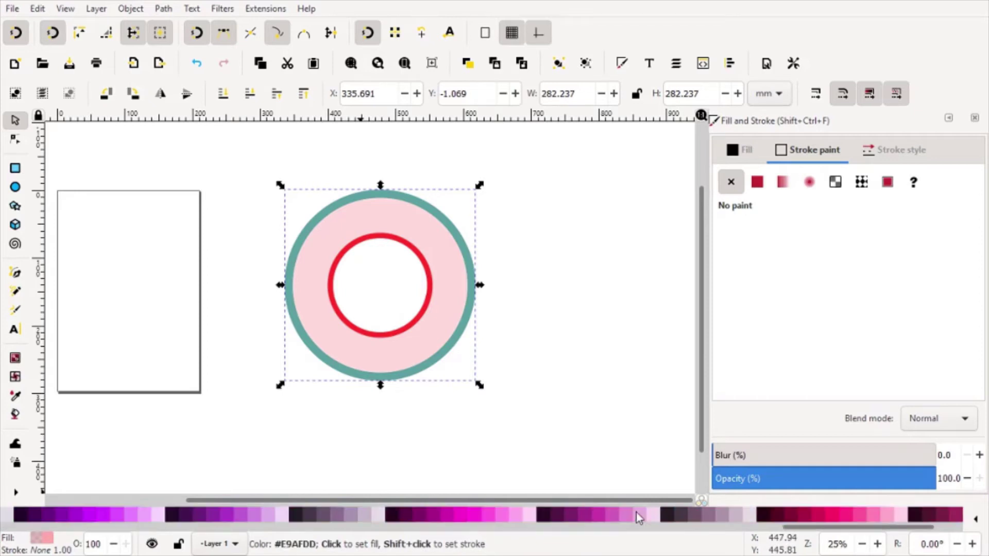
click(819, 516)
click(580, 311)
scroll(382, 196, up, 2)
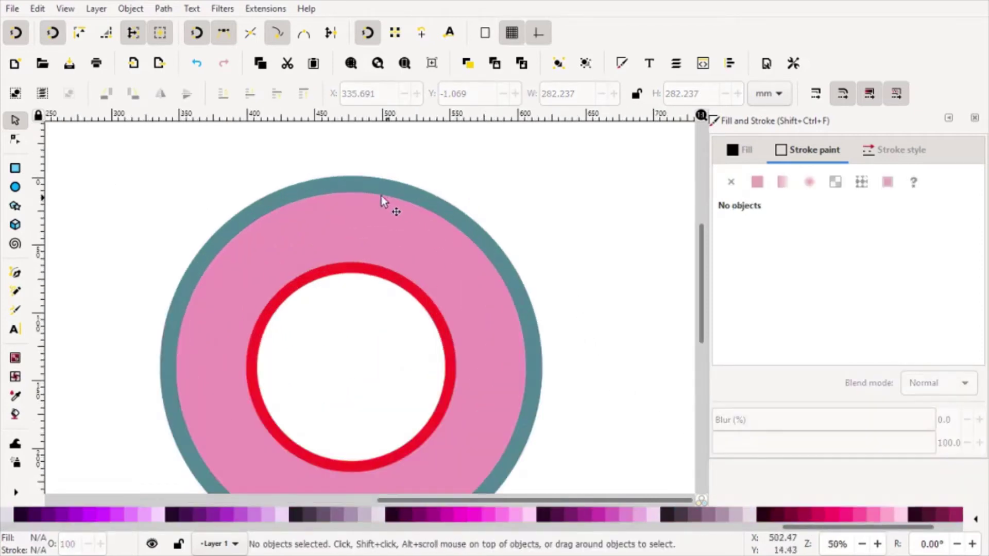
scroll(290, 180, down, 1)
- Draw a straight horizontal line with the Pen tool, running from left to right of the ring
click(16, 274)
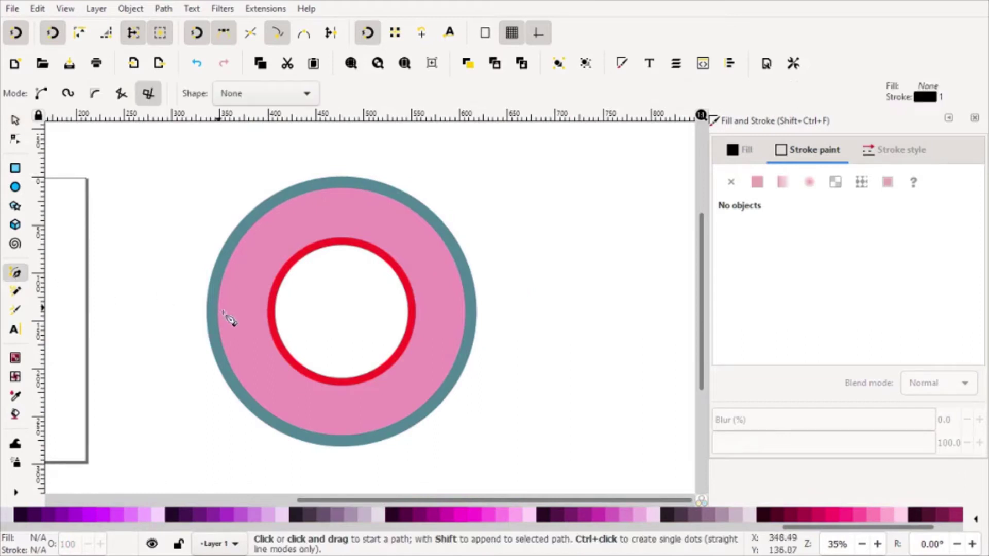
click(167, 307)
click(506, 307)
key(Return)
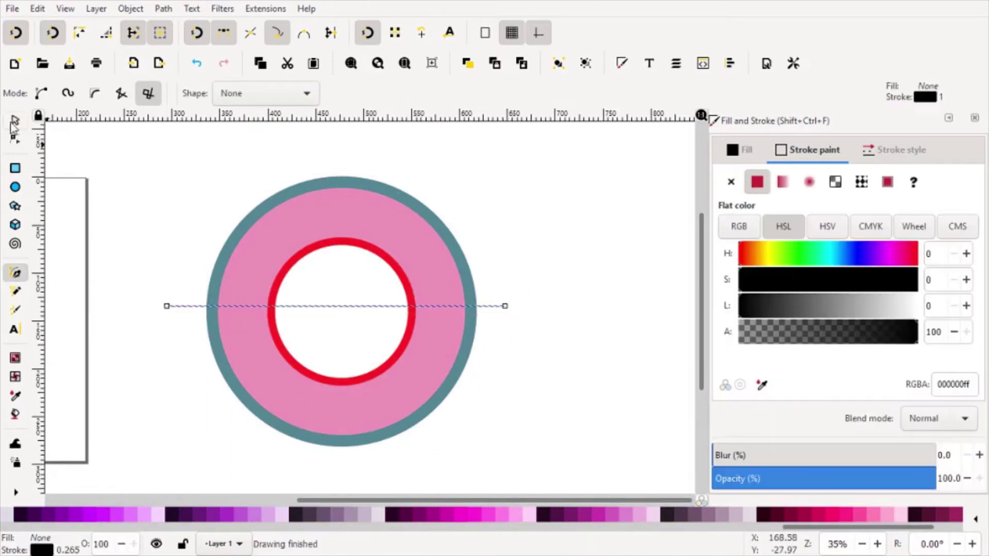
- Give the line a 12 mm stroke width and centre it on the ring
click(15, 123)
click(896, 150)
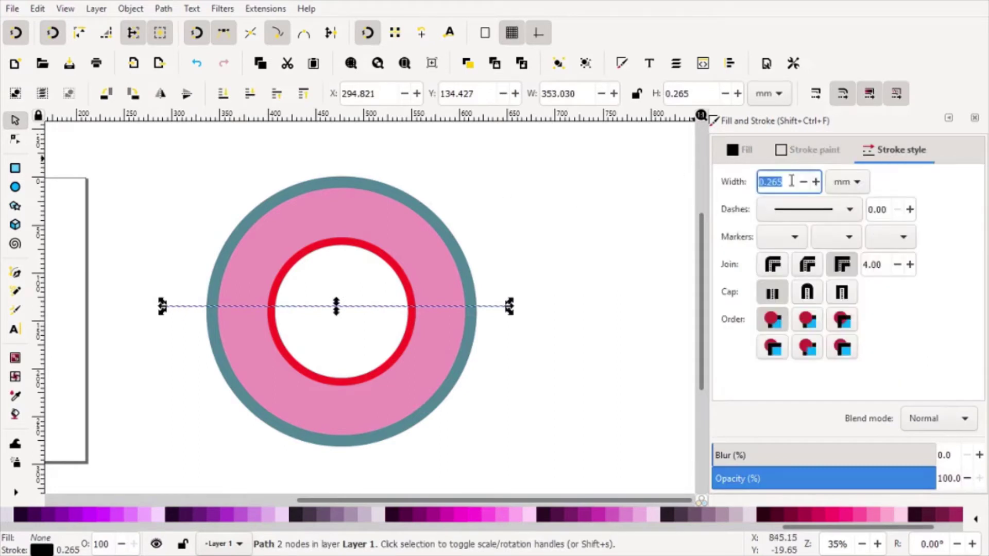
text(12)
key(Return)
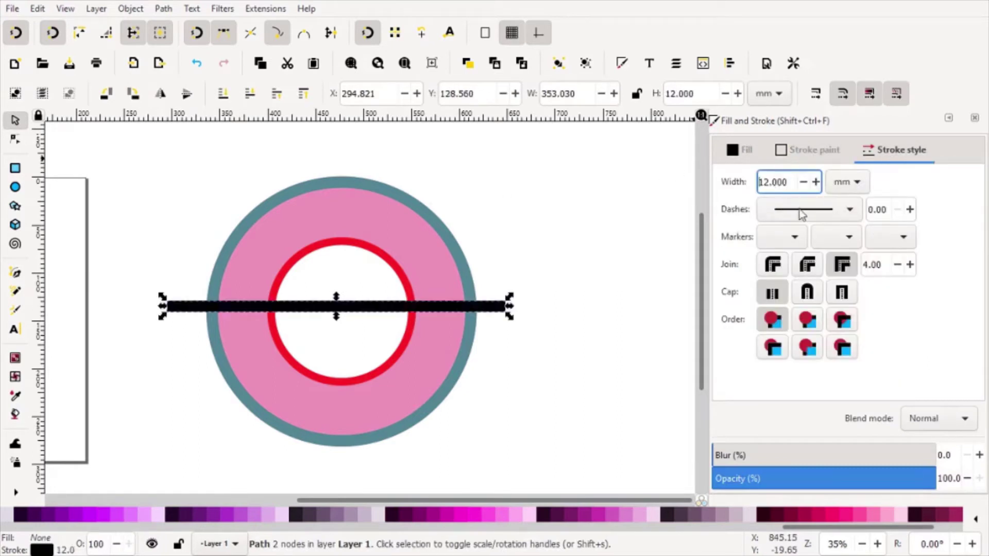
drag(338, 312, 337, 304)
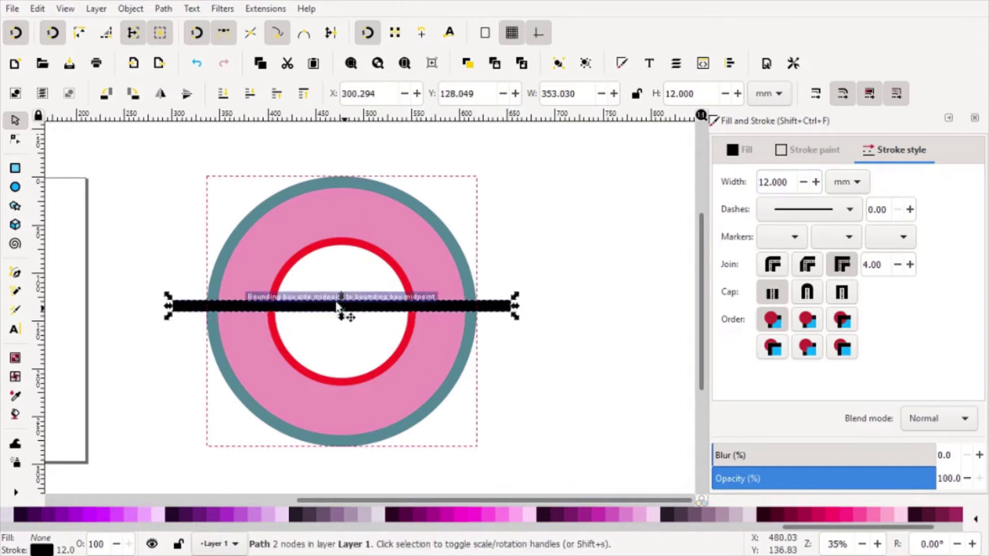
- Change the line's stroke width to 10 mm
click(163, 8)
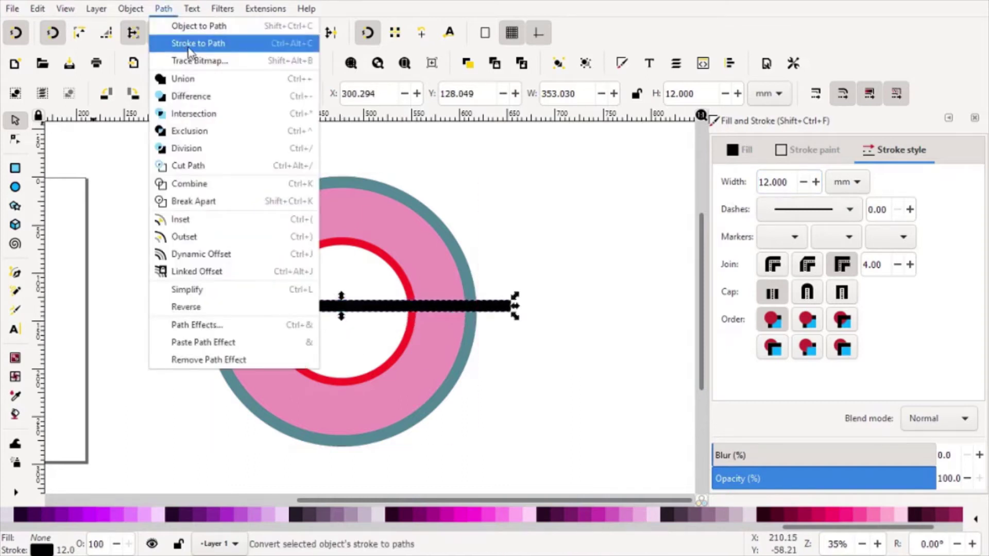
click(156, 174)
drag(792, 182, 751, 184)
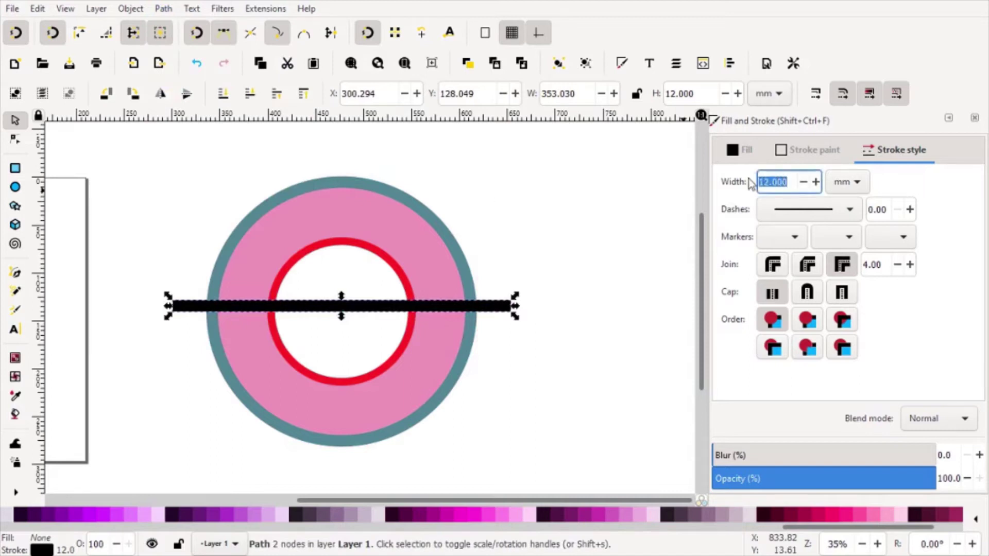
text(10)
key(Return)
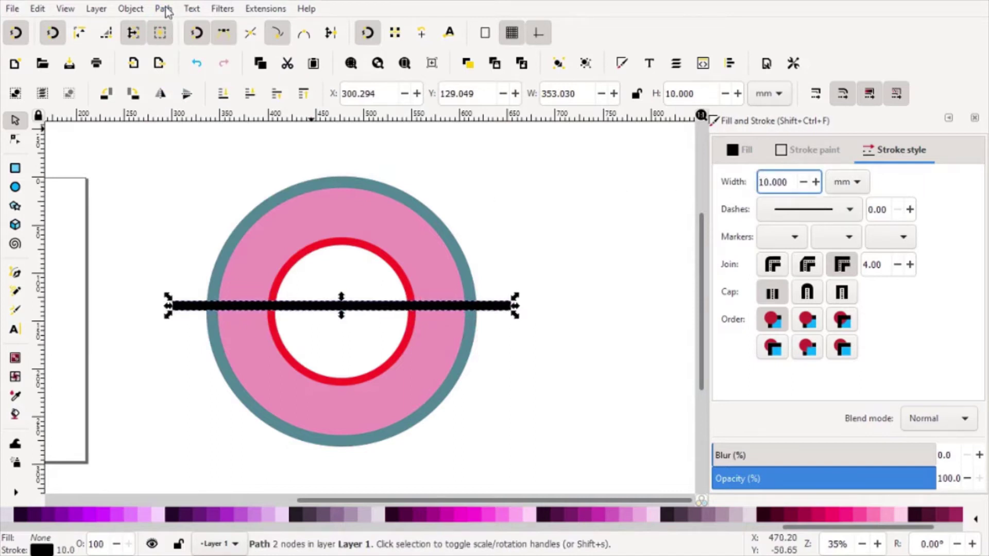
- Convert the stroke into a filled black bar and align it with the ring's centre
click(164, 9)
click(204, 43)
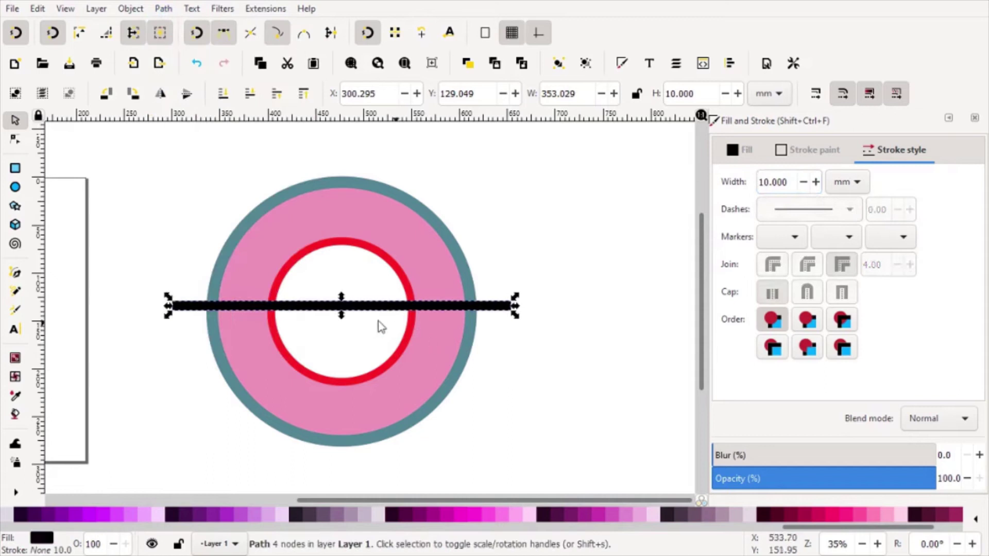
ctrl+scroll(329, 317, up, 1)
drag(335, 312, 335, 327)
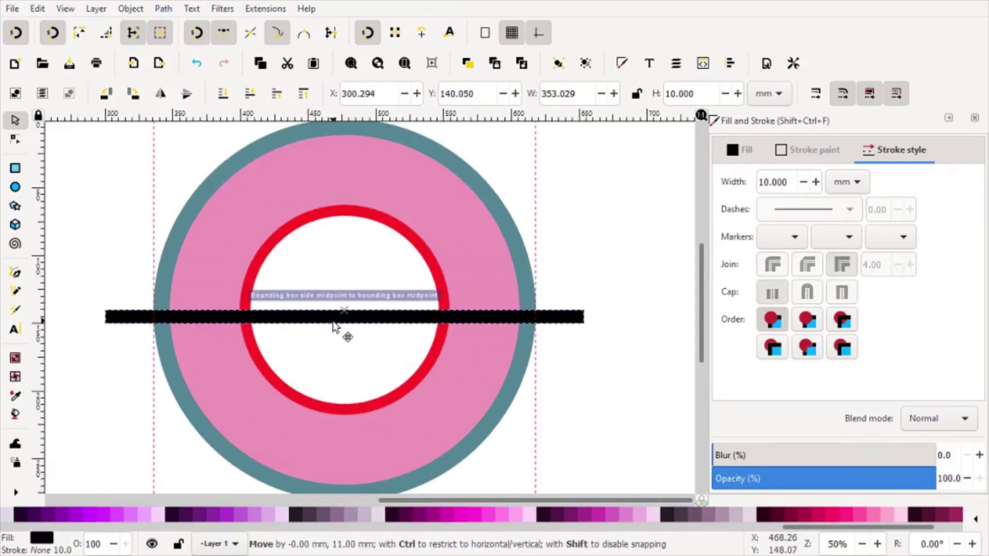
drag(334, 326, 333, 313)
- Duplicate the bar, rotate the copy 90° to vertical, snap it centred, and select both bars
right_click(333, 313)
click(390, 219)
click(139, 93)
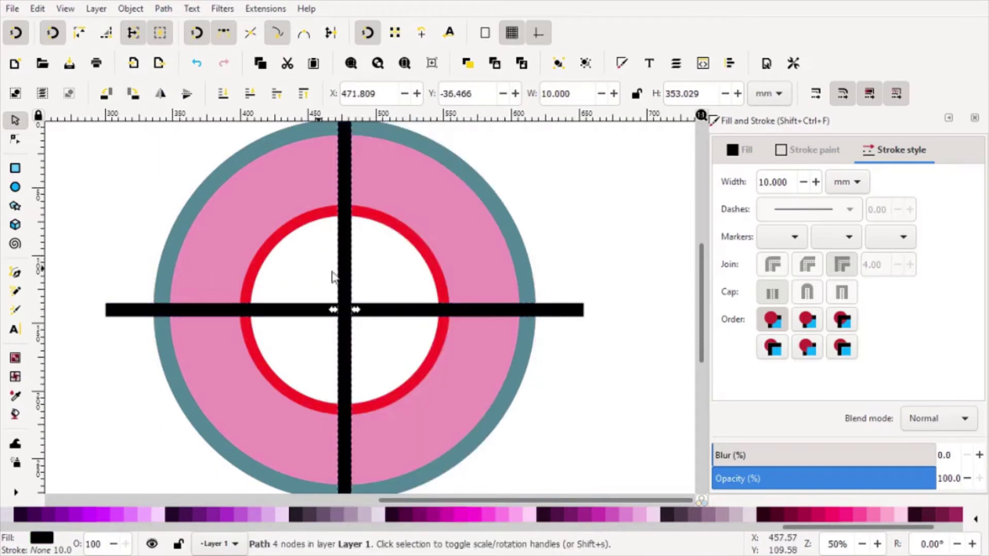
ctrl+scroll(402, 287, down, 1)
ctrl+scroll(397, 304, down, 1)
ctrl+scroll(412, 265, up, 1)
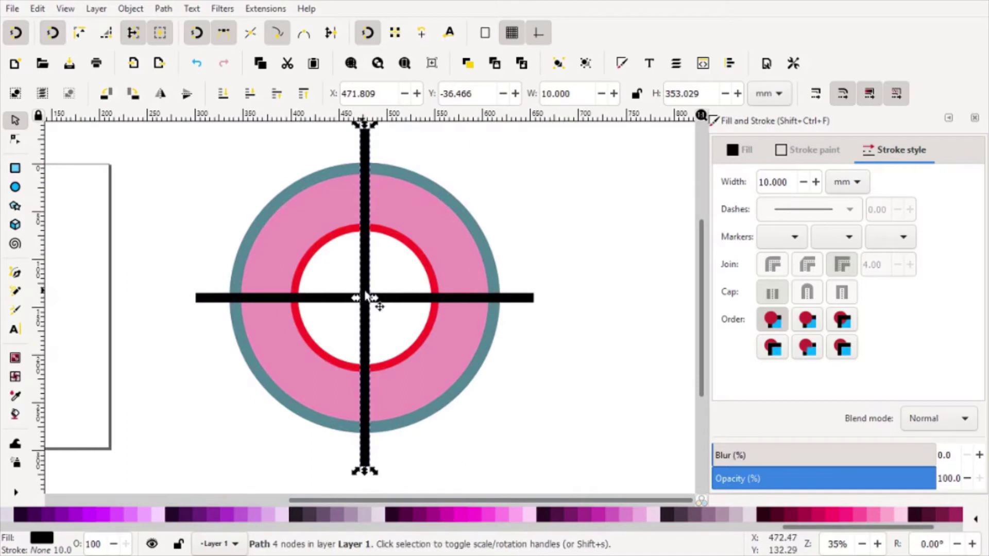
drag(366, 317, 364, 320)
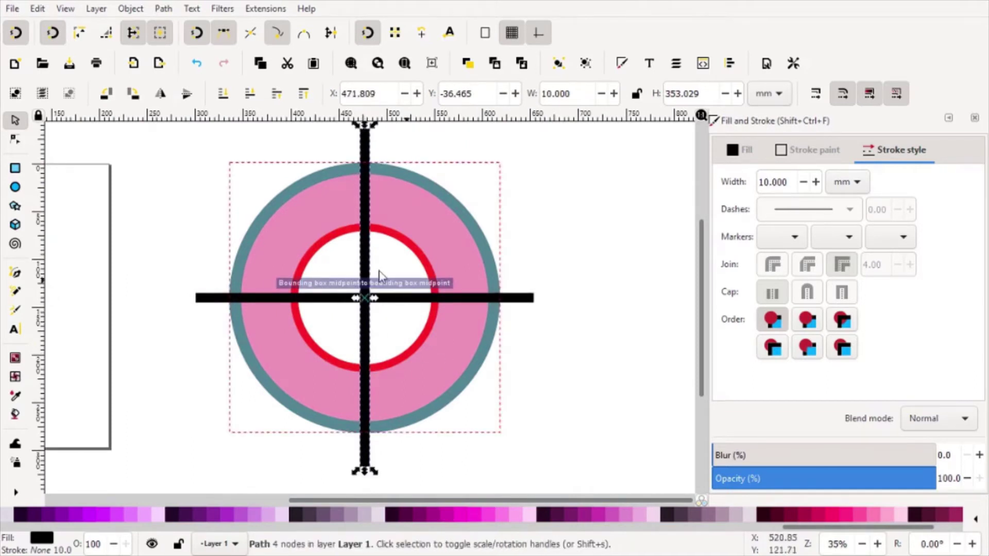
shift+click(322, 298)
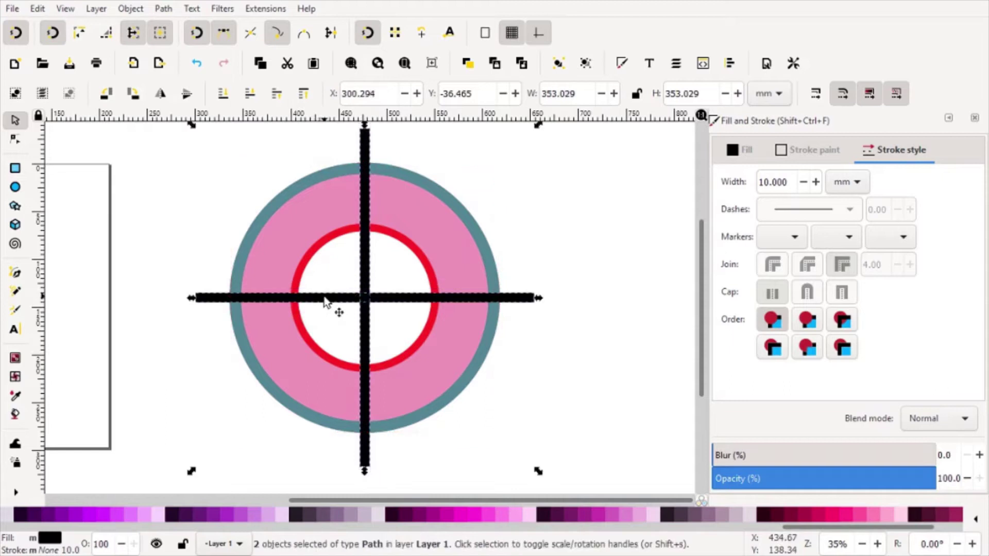
click(163, 9)
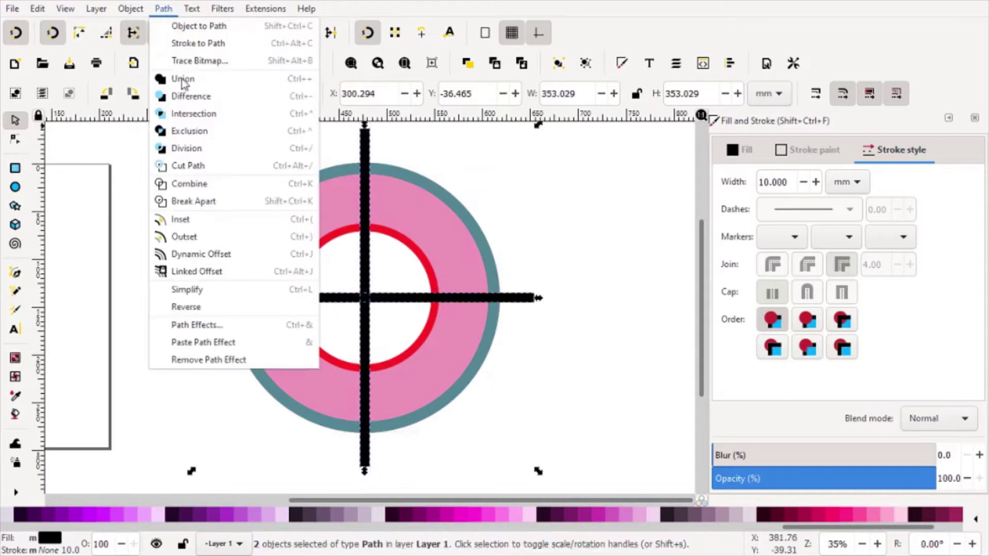
- Combine the two bars into one crosshair path and duplicate it
click(202, 186)
right_click(375, 307)
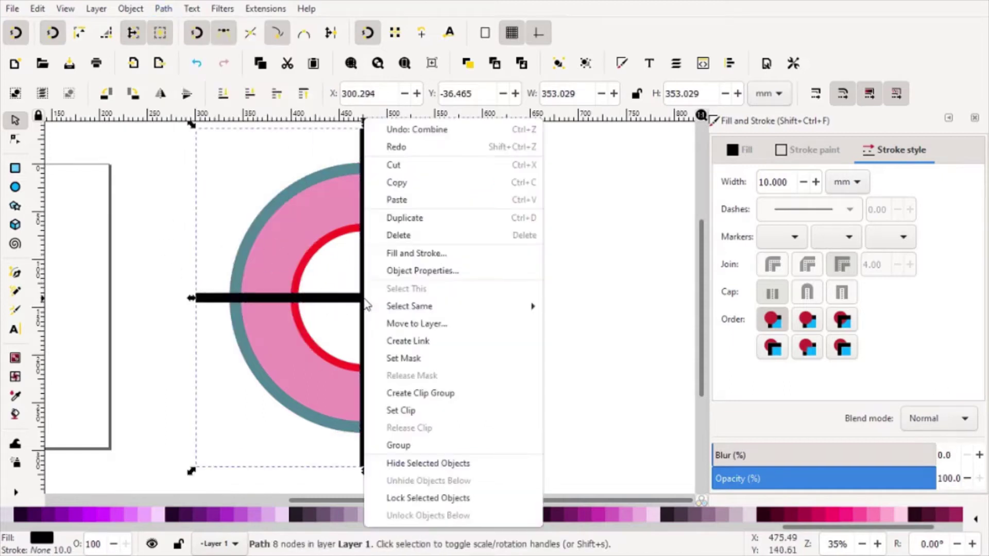
click(432, 218)
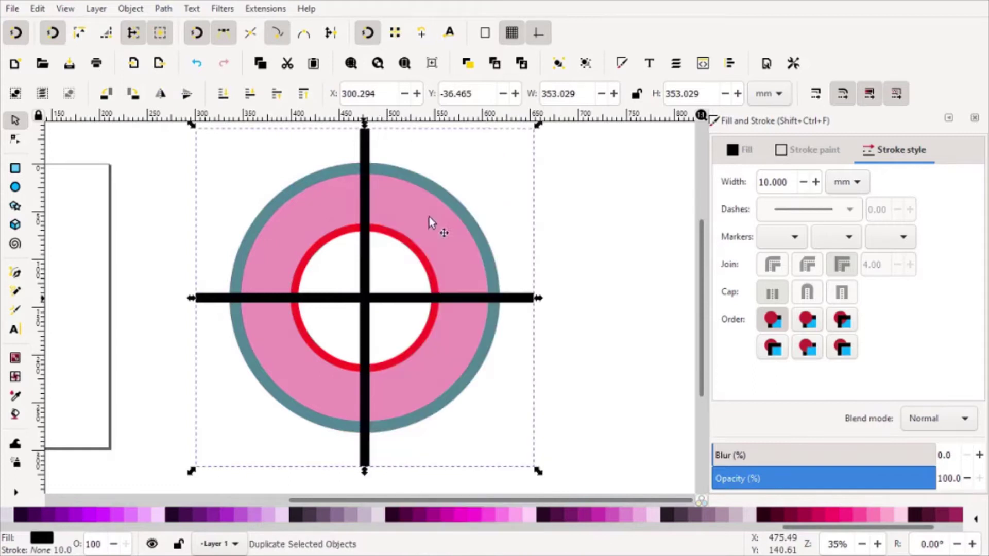
click(367, 298)
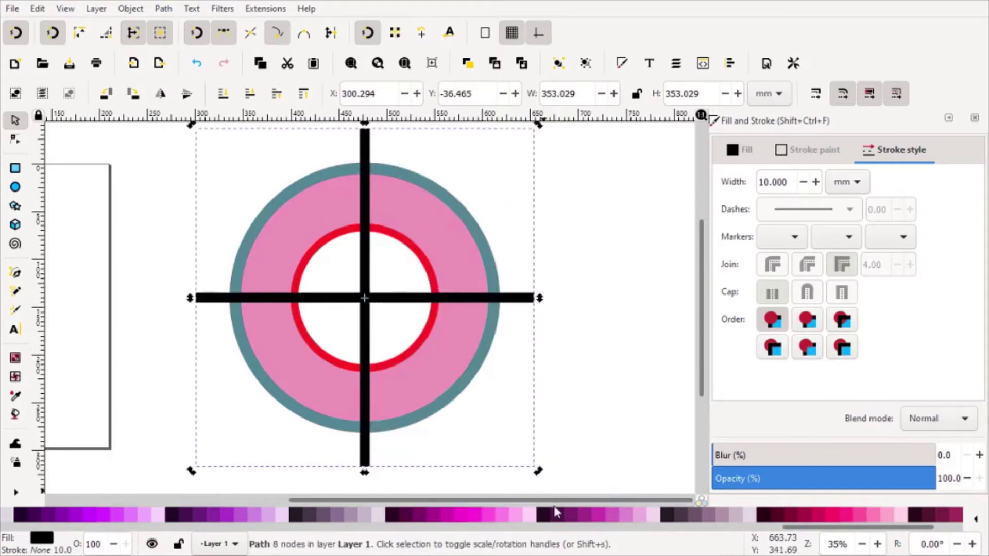
drag(538, 477, 521, 441)
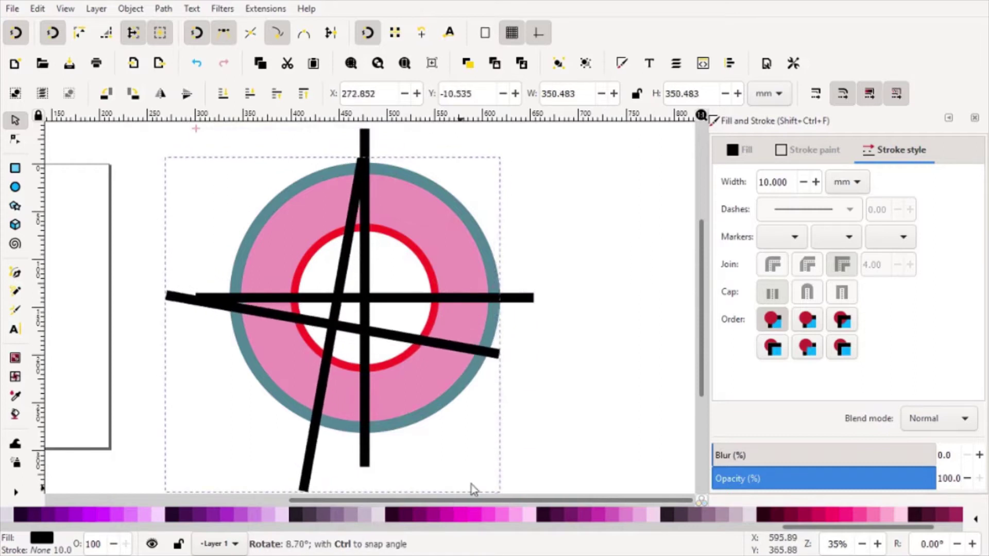
key(ctrl+z)
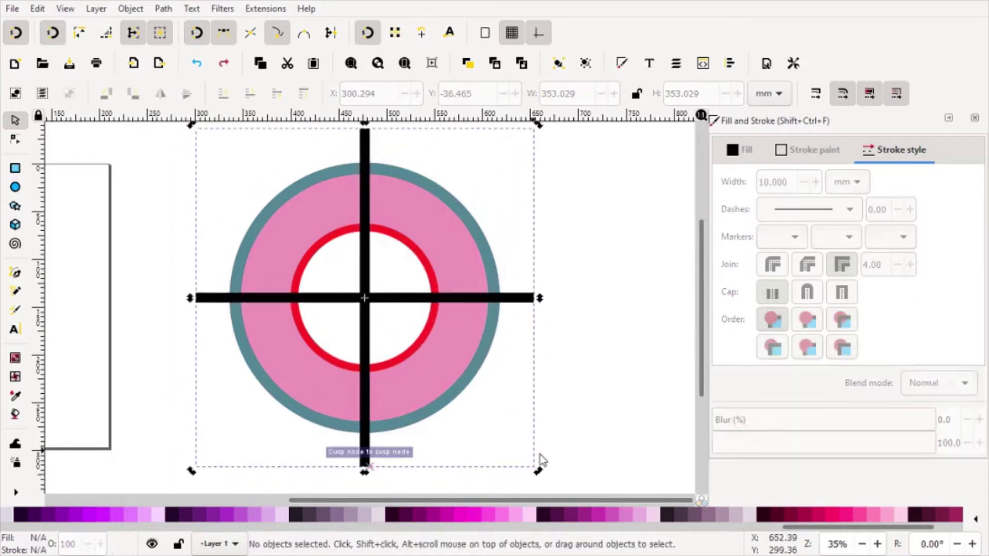
- Rotate a duplicate crosshair 45° to form the diagonal spokes
click(367, 302)
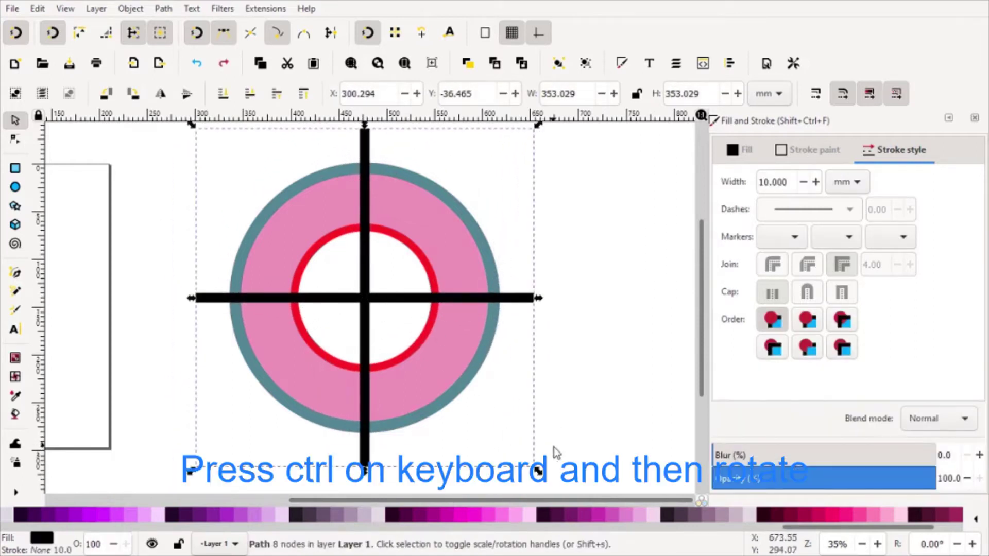
click(377, 311)
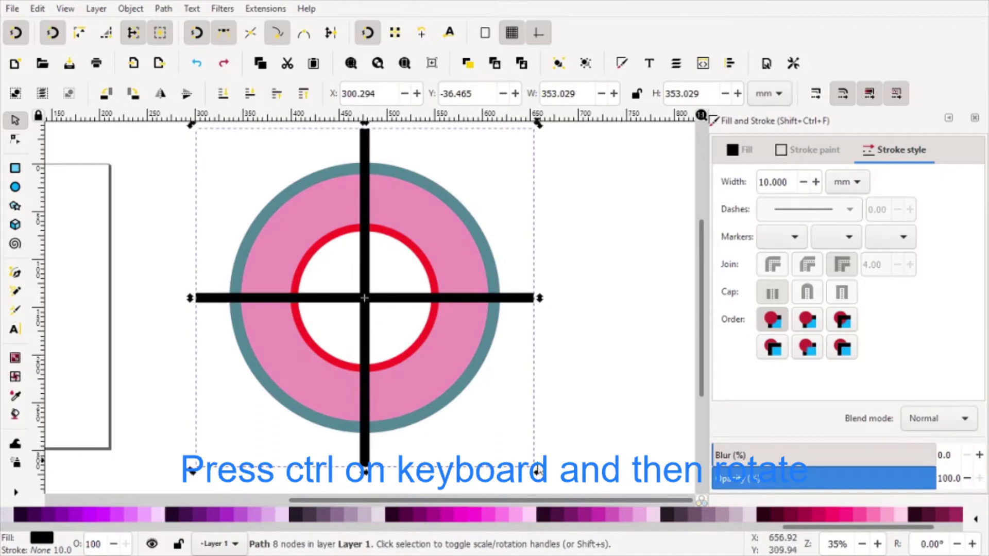
mouse_move(537, 471)
mouse_down()
mouse_move(489, 495)
mouse_move(421, 501)
mouse_move(518, 477)
mouse_up()
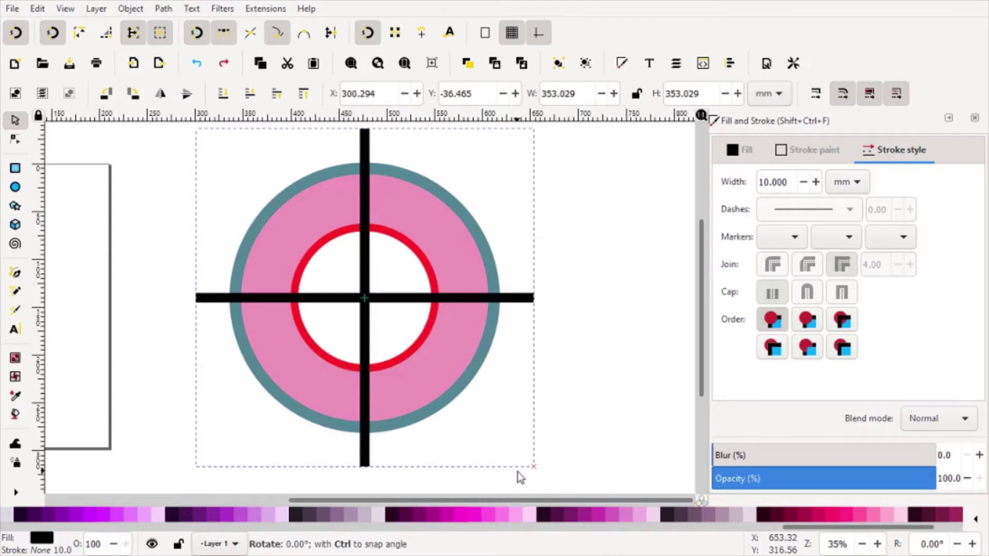
right_click(442, 300)
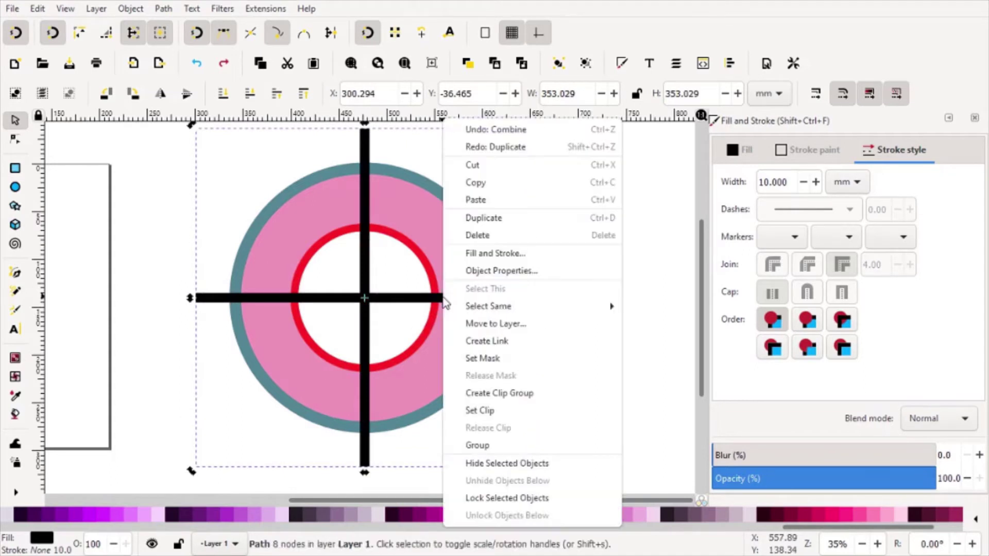
click(490, 218)
mouse_move(541, 470)
mouse_down()
mouse_move(444, 494)
mouse_move(382, 474)
mouse_up()
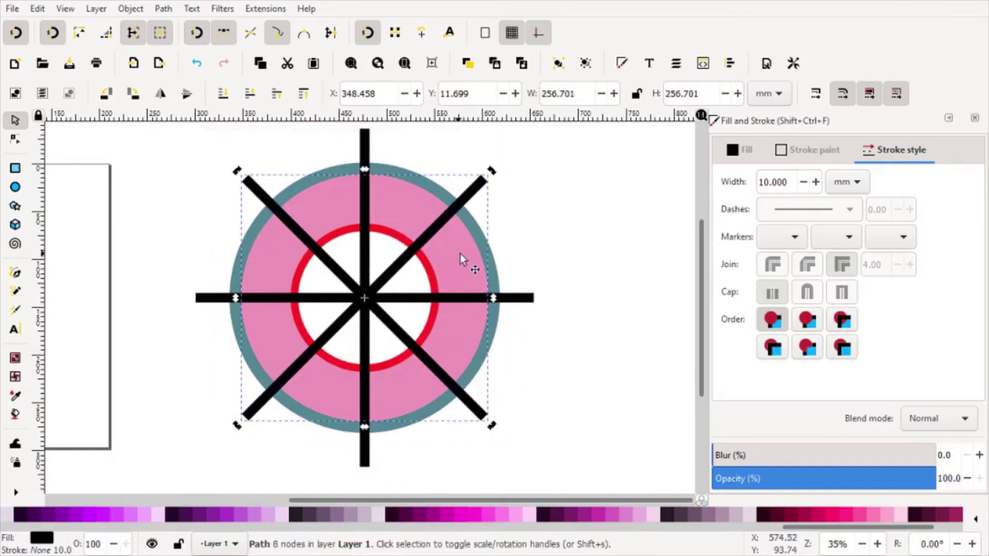
- Select both black crosshairs and combine them into a single 16-node star path
click(625, 200)
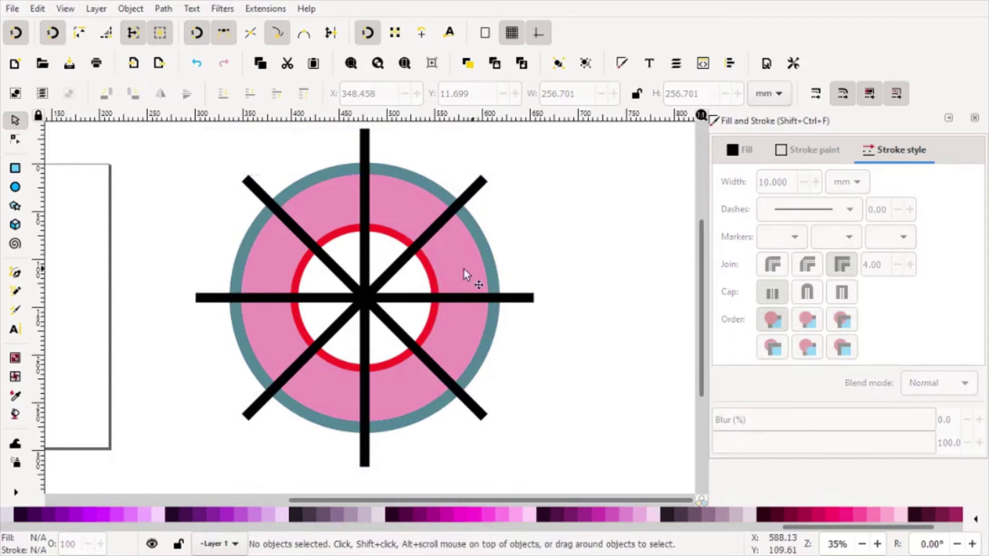
scroll(411, 265, down, 1)
drag(234, 143, 427, 414)
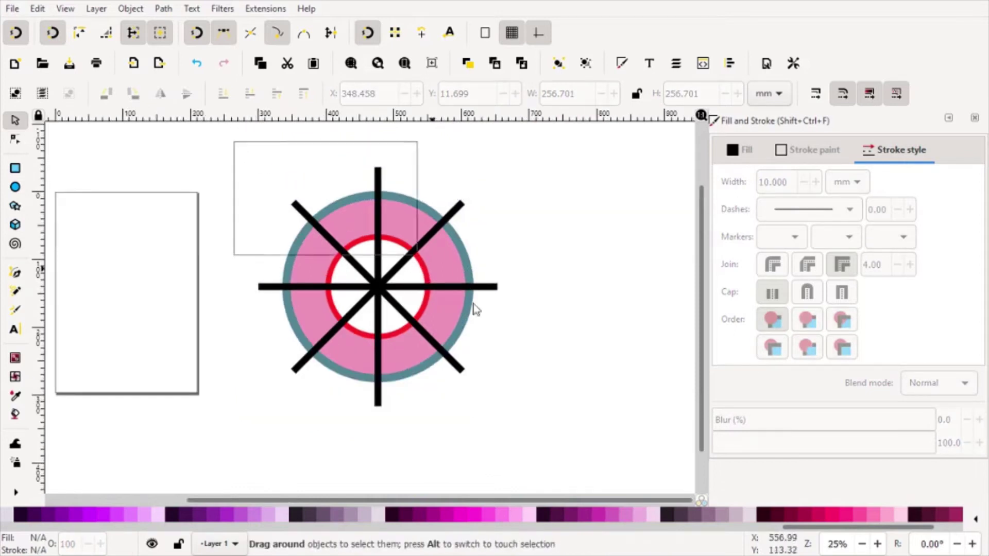
click(376, 293)
shift+click(380, 262)
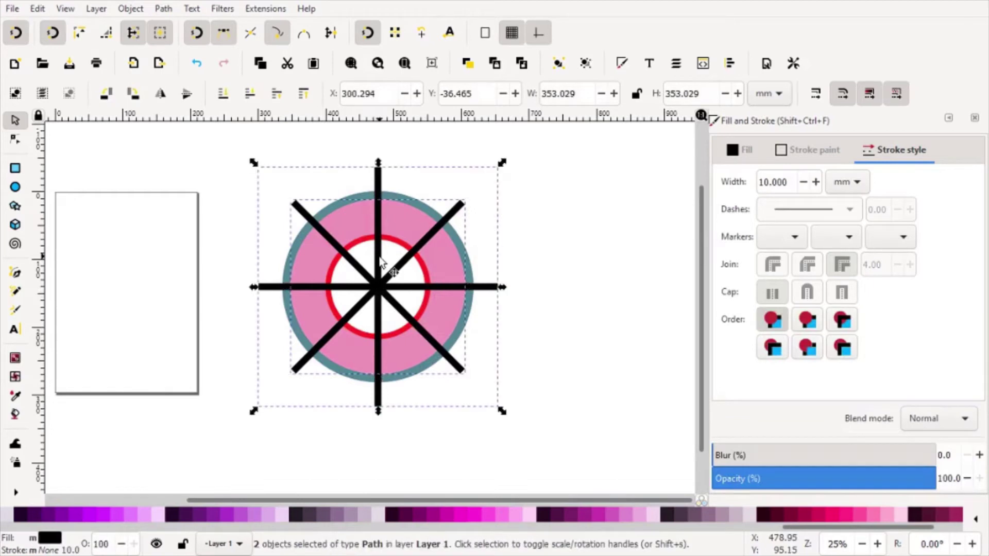
click(164, 9)
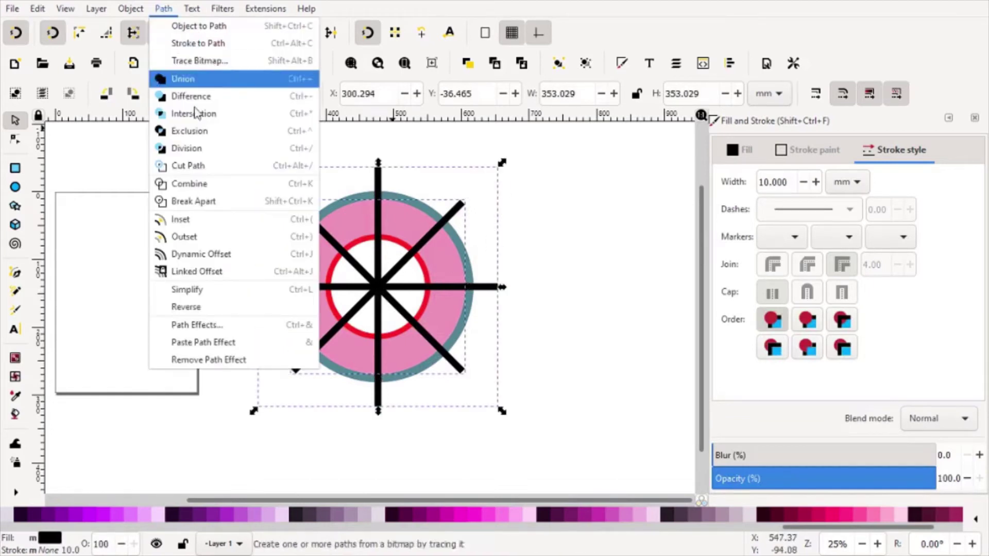
click(206, 182)
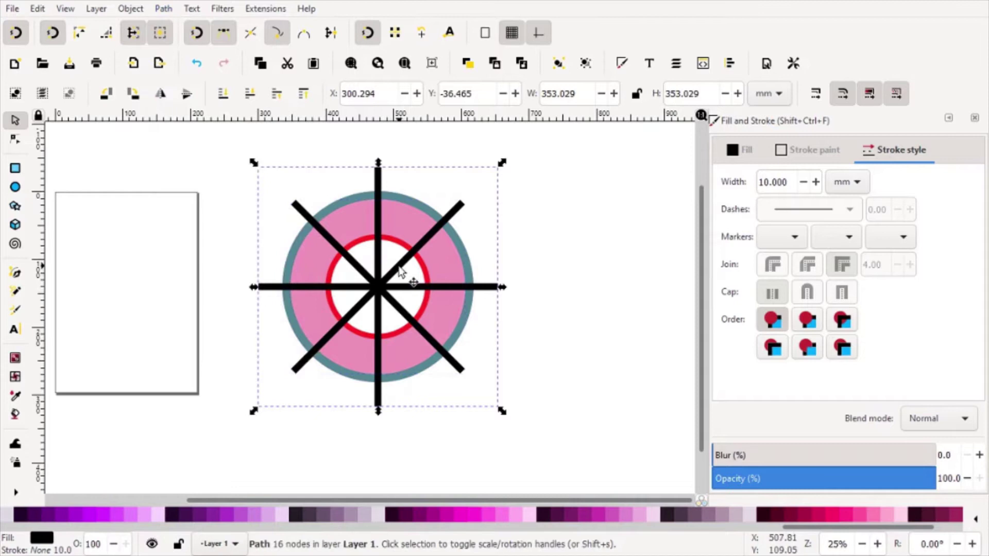
scroll(401, 271, up, 1)
key(ctrl+z)
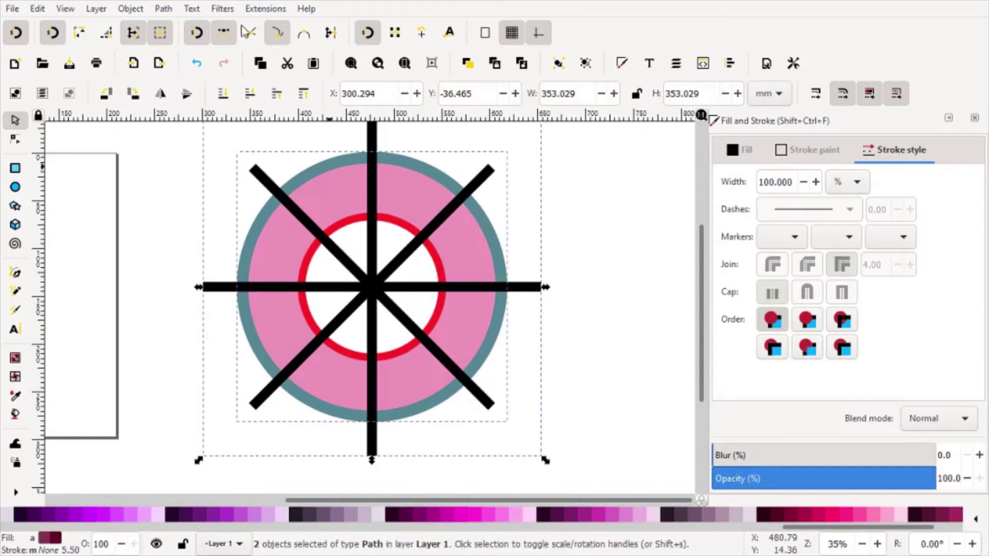
click(170, 8)
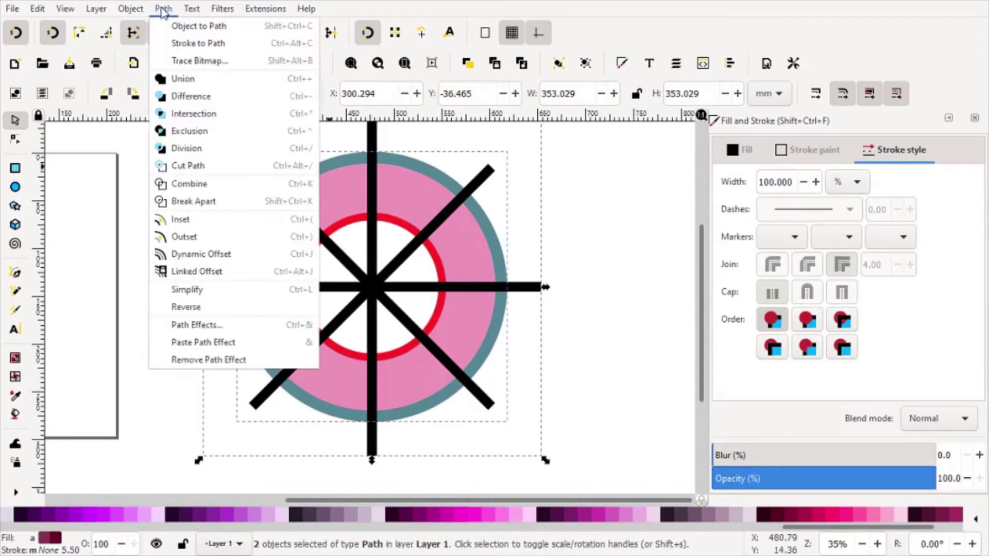
click(199, 99)
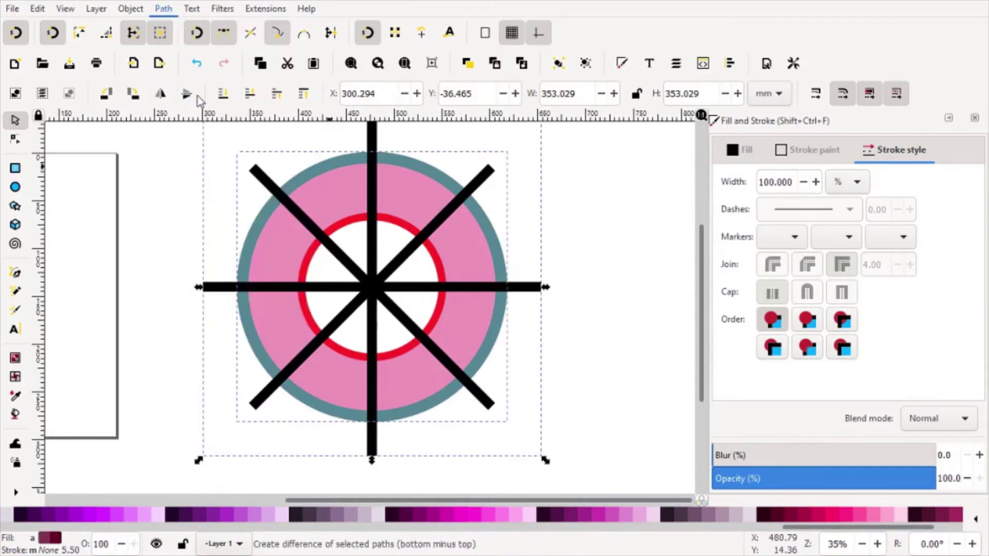
click(197, 230)
mouse_move(370, 279)
mouse_down()
mouse_move(115, 265)
mouse_move(122, 281)
mouse_up()
key(ctrl+z)
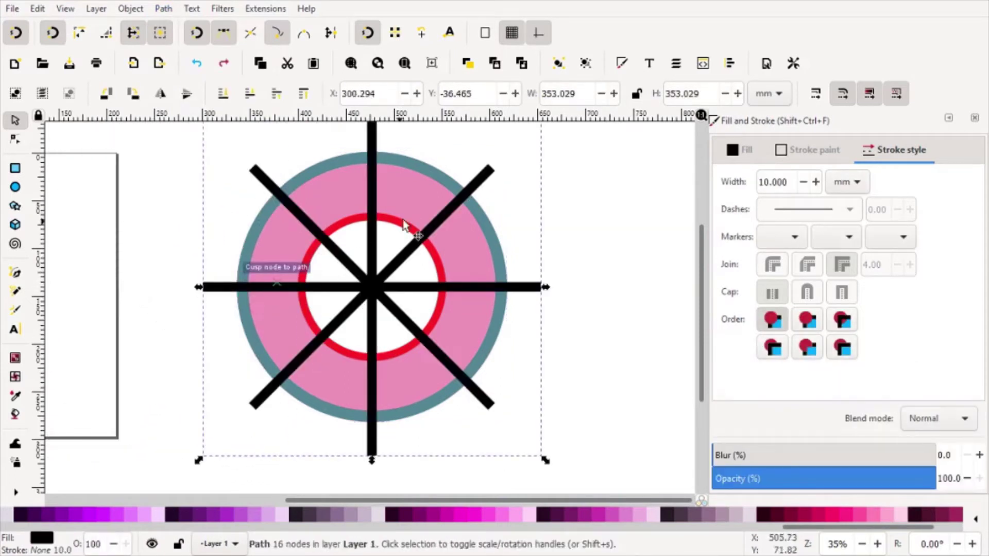
click(373, 286)
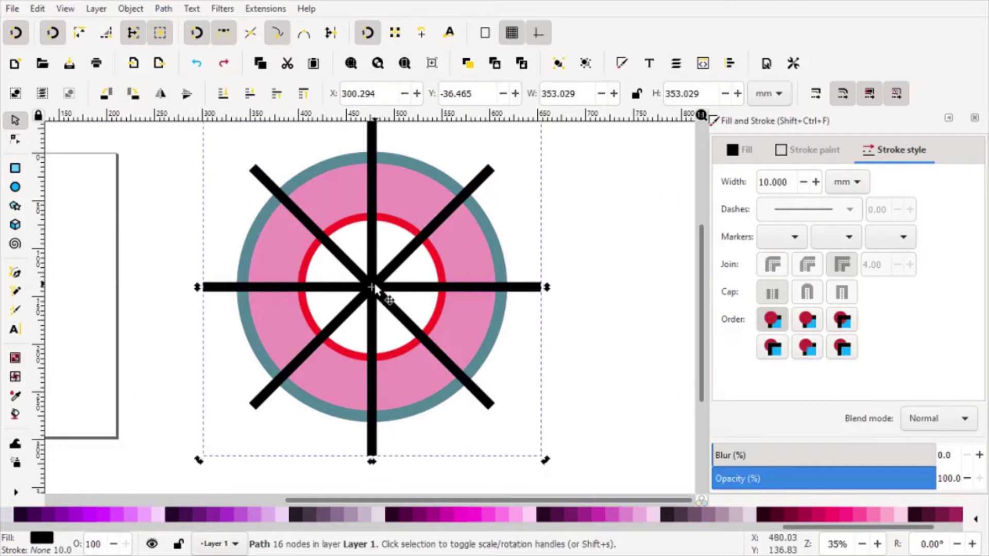
right_click(374, 286)
click(431, 215)
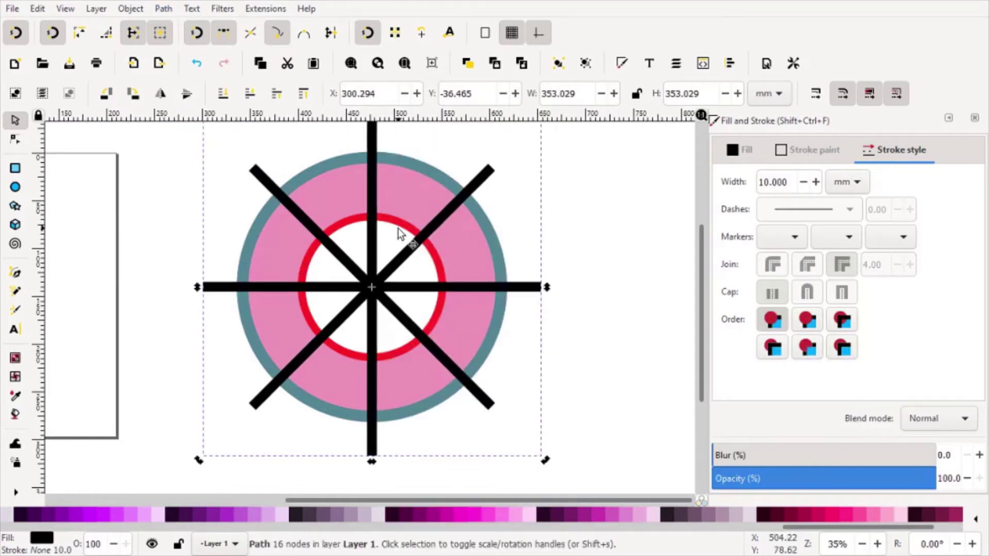
shift+click(399, 224)
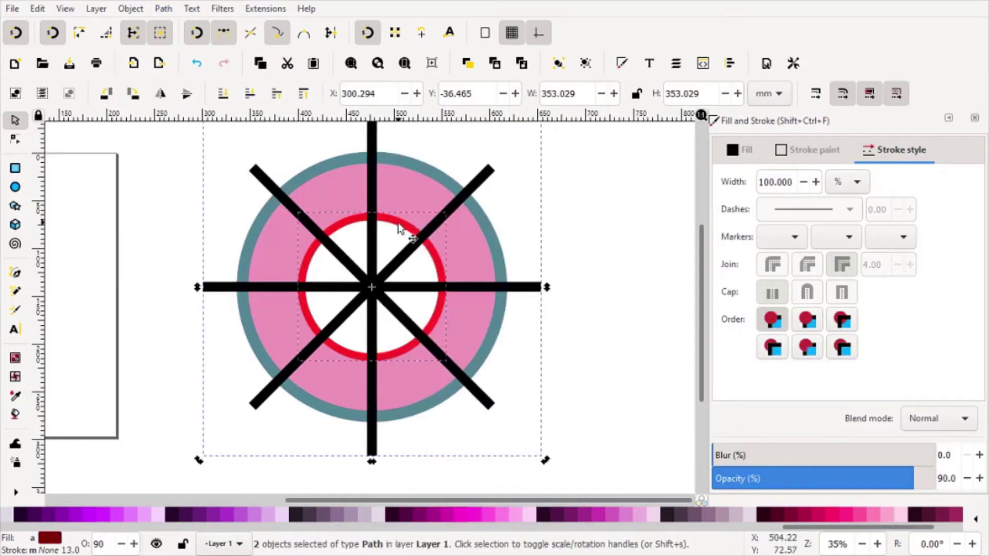
click(163, 9)
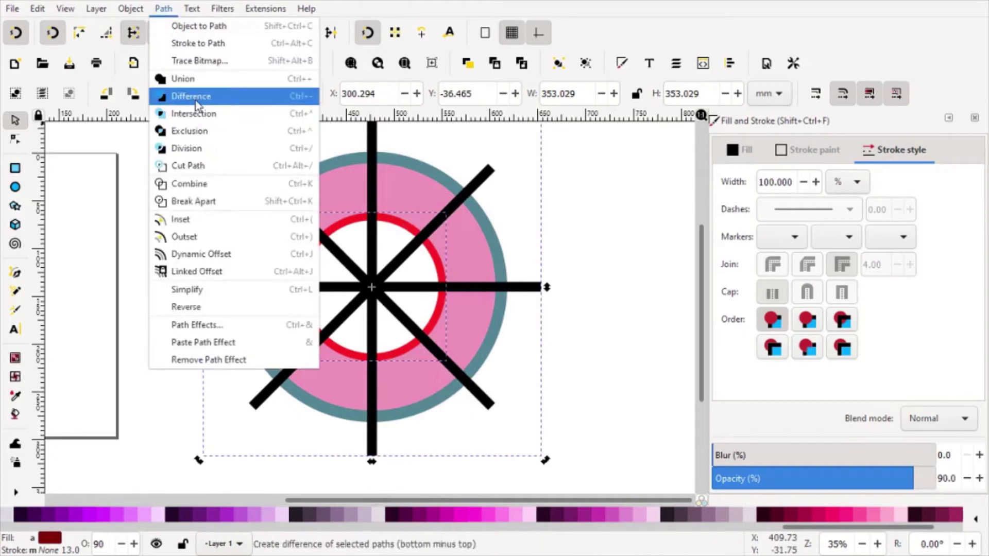
click(197, 98)
key(Escape)
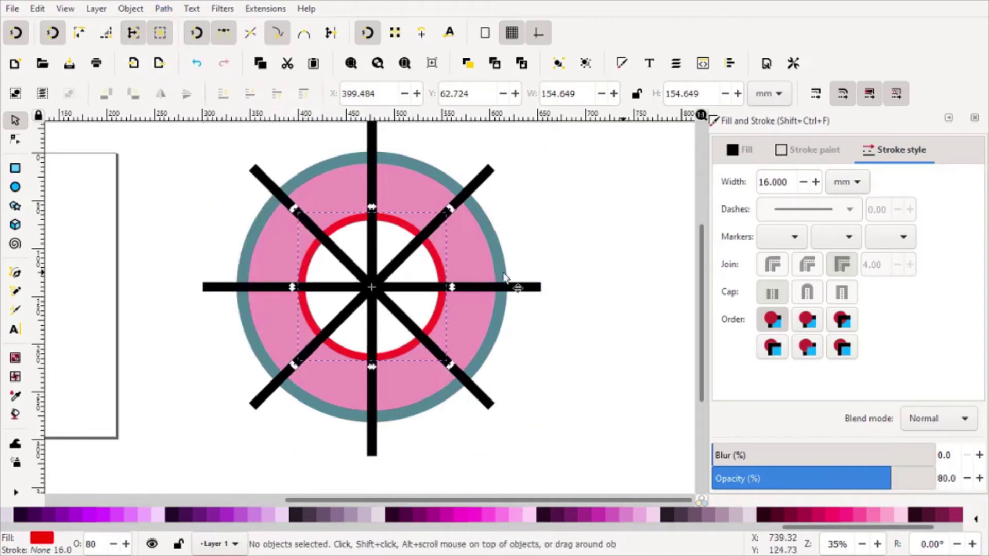
mouse_move(369, 287)
mouse_down()
mouse_move(203, 221)
mouse_move(203, 210)
mouse_move(240, 269)
mouse_up()
key(ctrl+z)
key(ctrl+z)
key(ctrl+z)
ctrl+scroll(406, 209, down, 2)
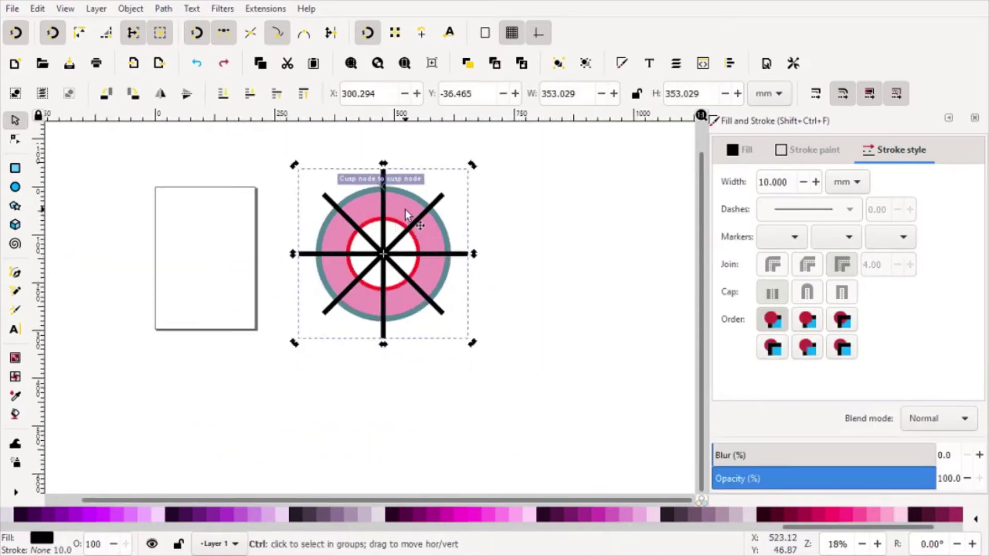
ctrl+scroll(413, 175, up, 3)
click(416, 165)
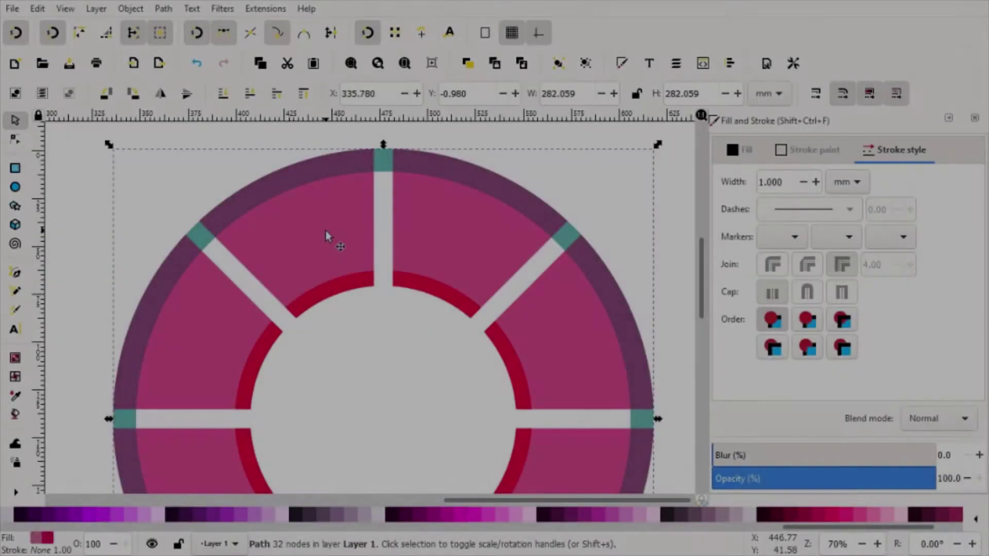
- Duplicate the ring and subtract the overlapping shape from it with Path > Difference
right_click(326, 236)
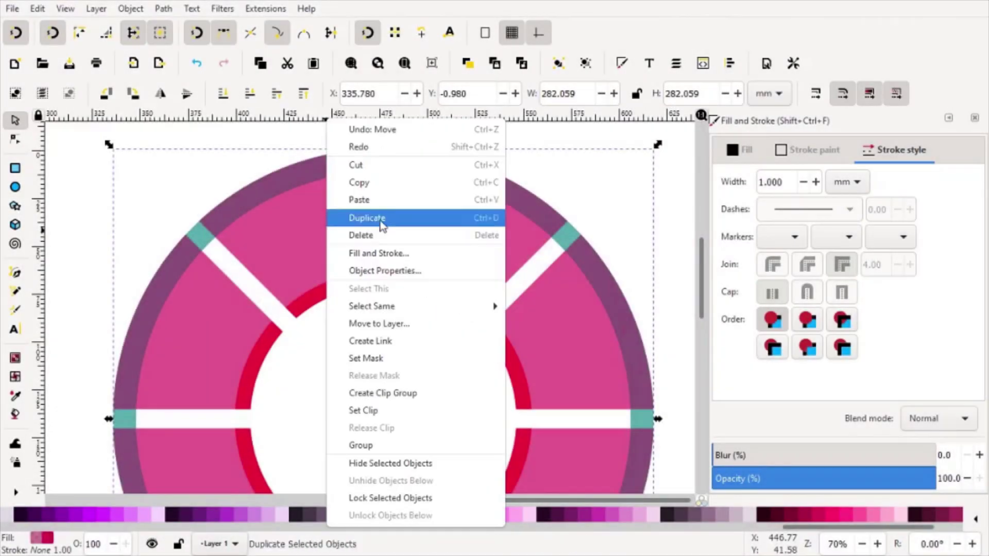
click(379, 218)
shift+click(386, 170)
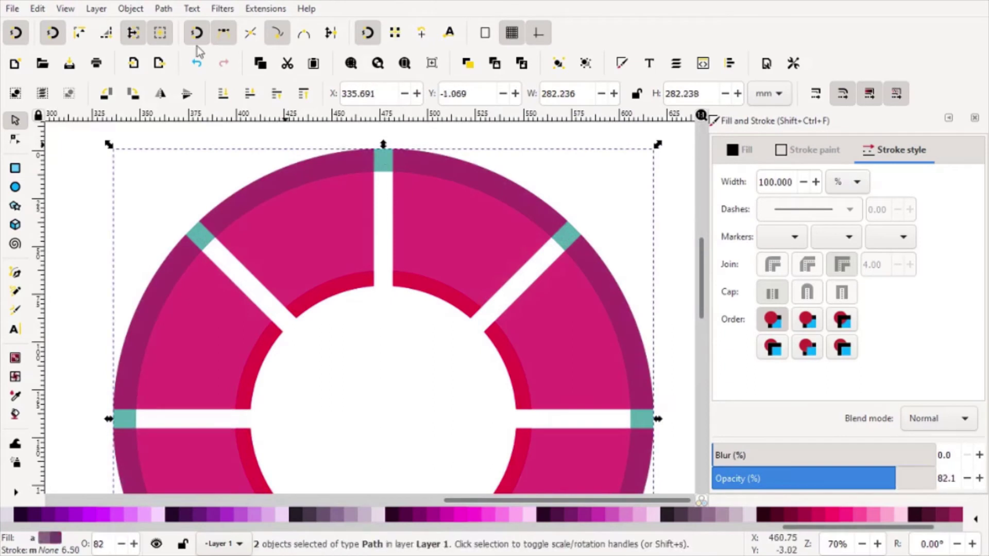
click(163, 8)
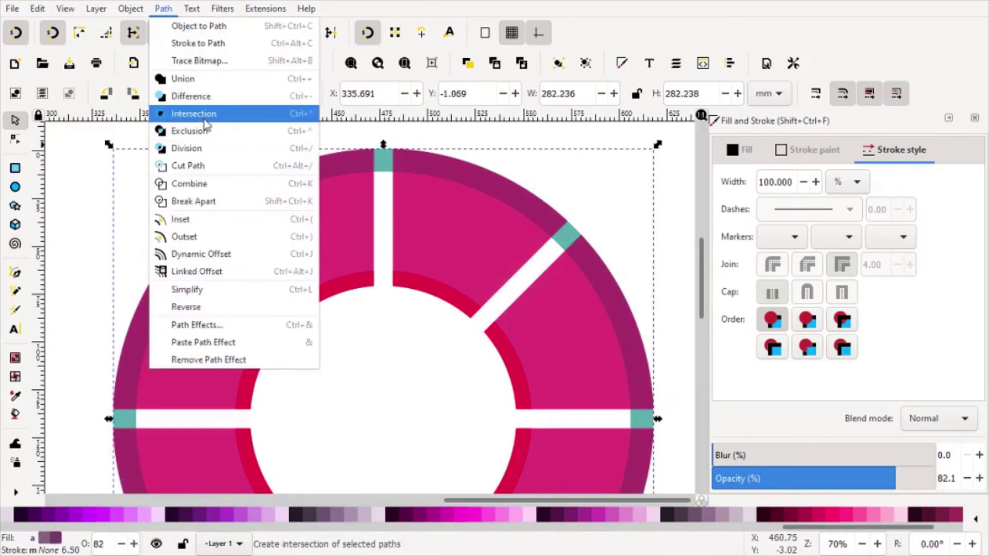
click(203, 97)
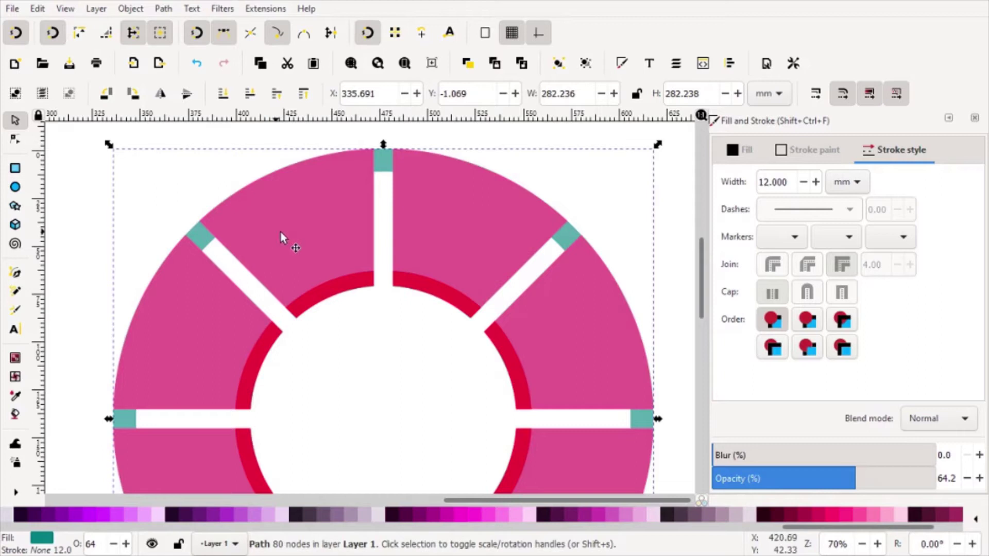
- Move the leftover top ring shape aside and delete it, undoing stray teal marker moves
ctrl+scroll(254, 226, down, 2)
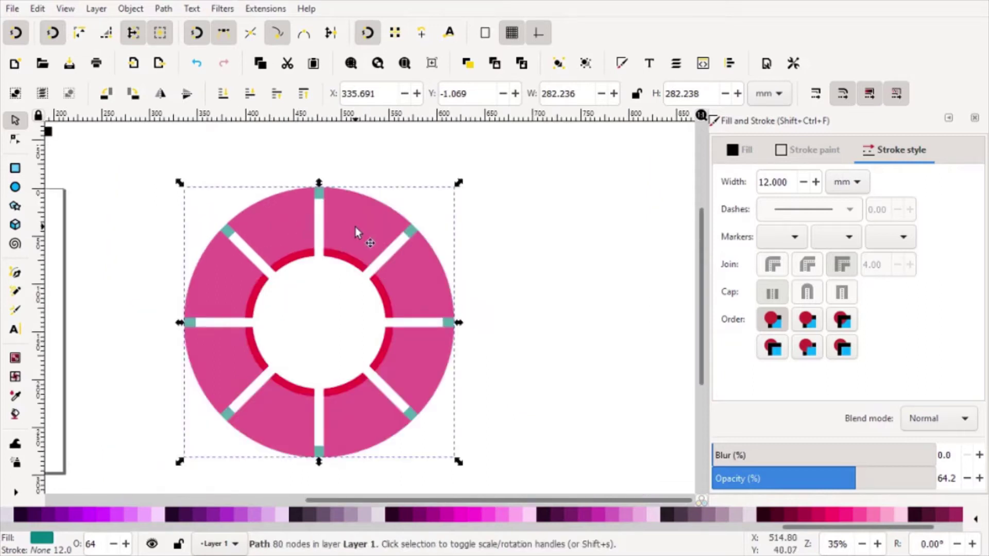
drag(353, 228, 643, 203)
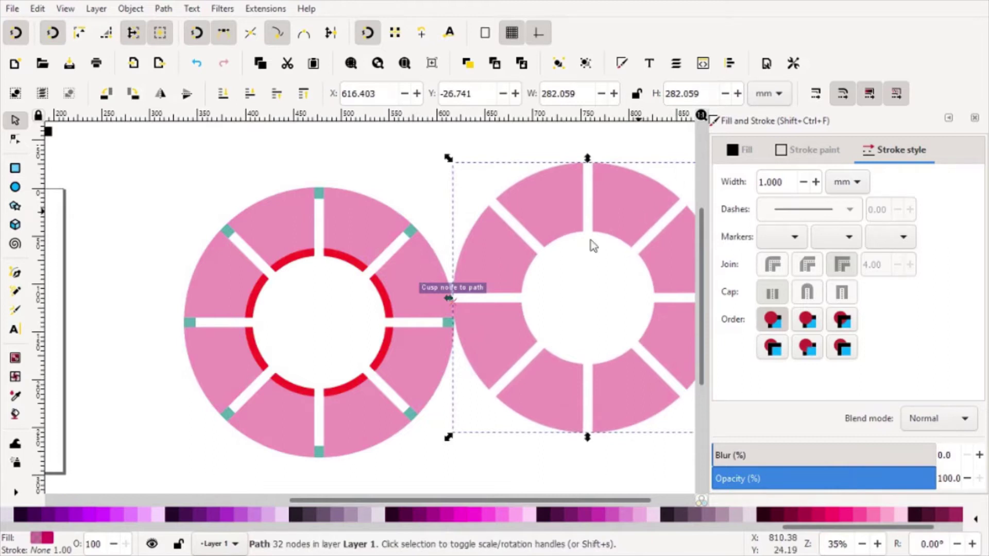
key(Delete)
ctrl+scroll(318, 200, up, 2)
ctrl+scroll(318, 199, up, 1)
click(318, 200)
mouse_move(318, 199)
mouse_down()
mouse_move(382, 119)
mouse_move(520, 219)
mouse_up()
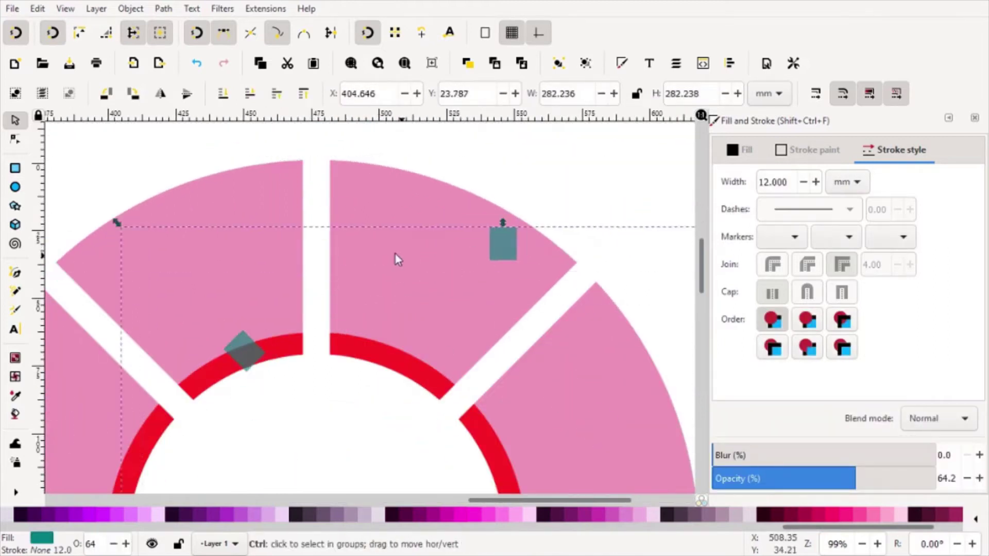
ctrl+scroll(394, 255, down, 5)
drag(459, 277, 578, 250)
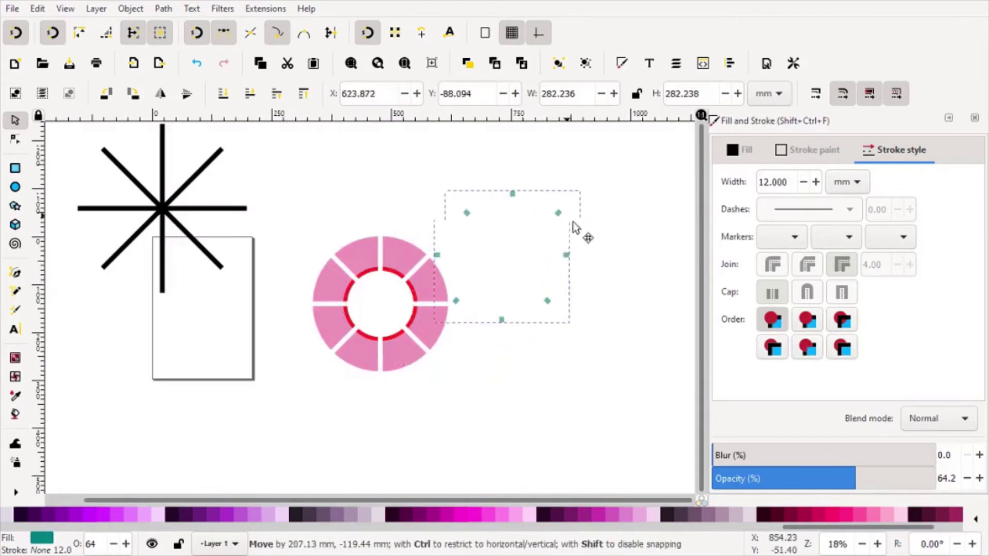
key(ctrl+z)
key(ctrl+z)
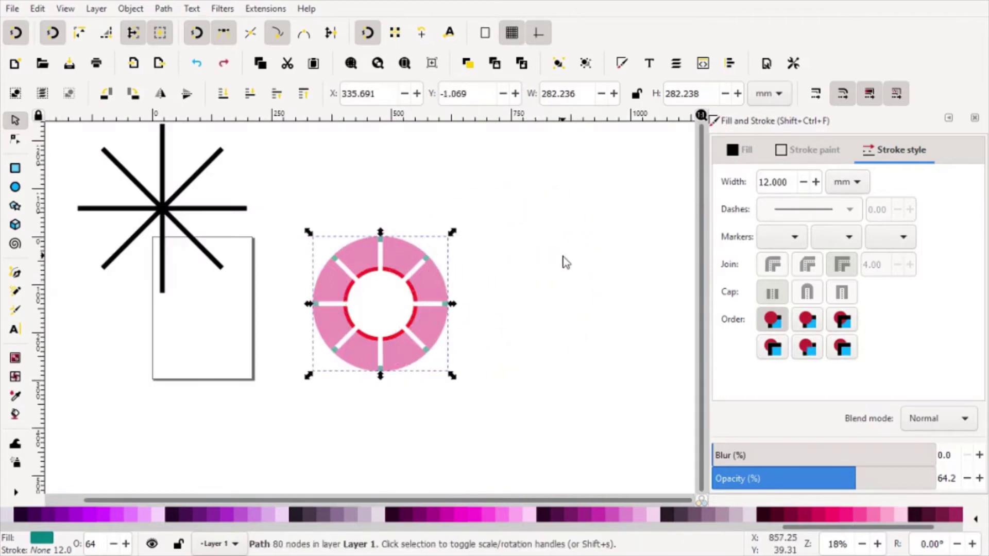
- Delete the black eight-spoke star
ctrl+scroll(419, 290, up, 1)
scroll(322, 254, left, 4)
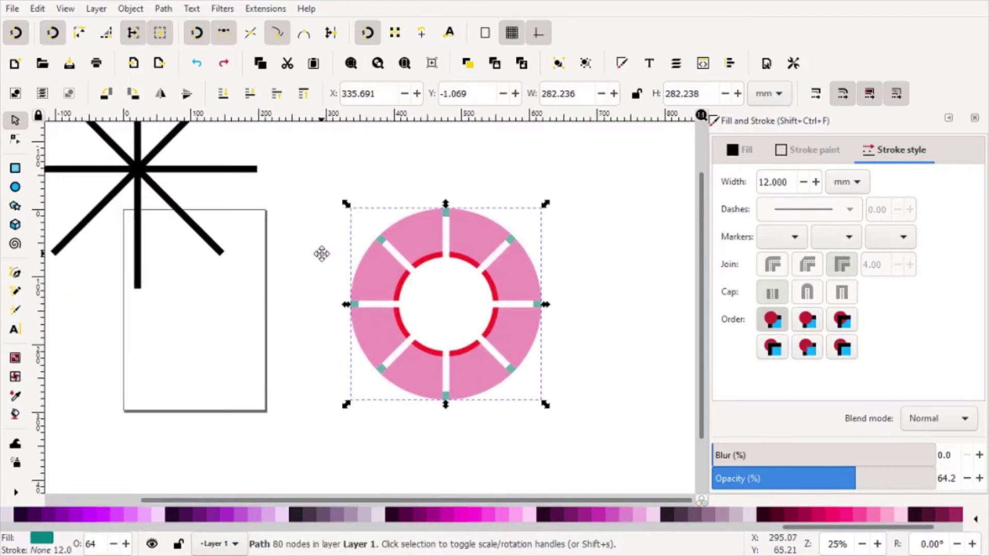
click(148, 179)
key(Delete)
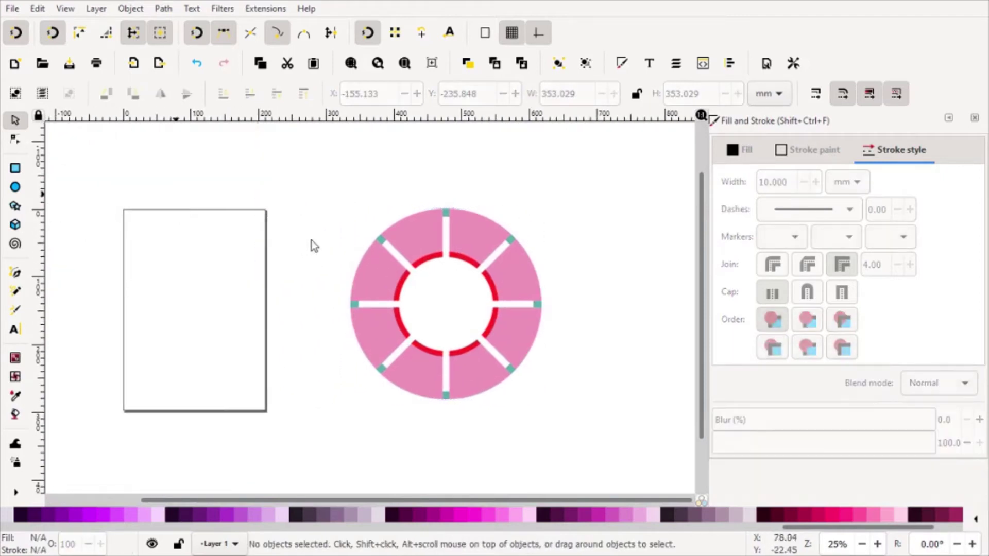
- Make the red inner ring a translucent grey with alpha 51
scroll(570, 268, right, 2)
scroll(388, 250, up, 1)
scroll(311, 218, up, 2)
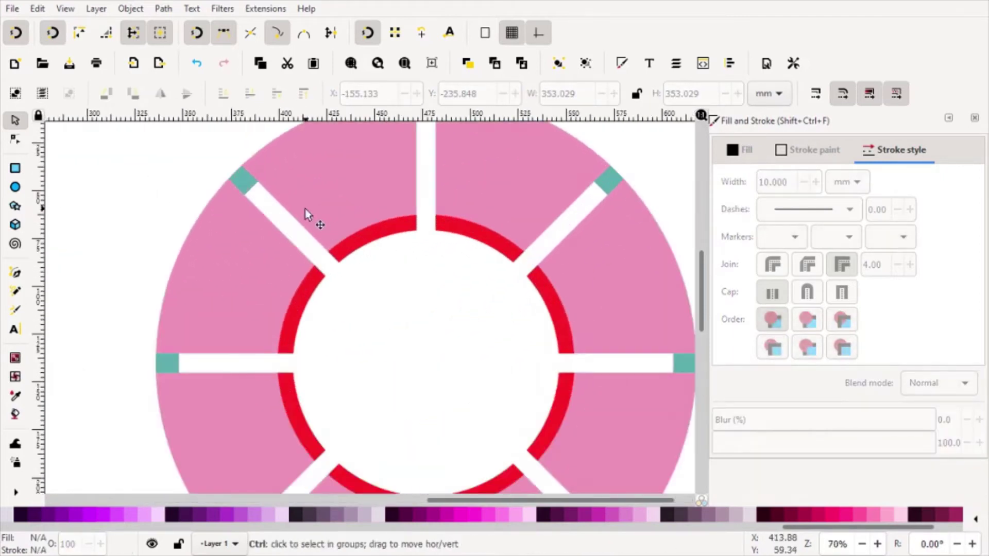
scroll(355, 235, down, 1)
click(352, 239)
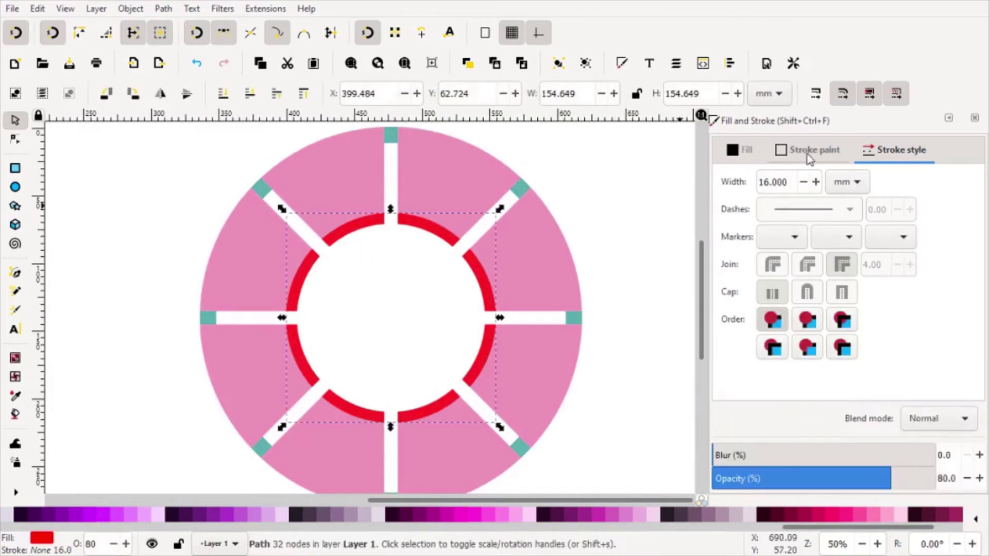
click(745, 156)
mouse_move(790, 278)
mouse_down()
mouse_move(749, 282)
mouse_move(720, 309)
mouse_up()
drag(812, 341, 833, 338)
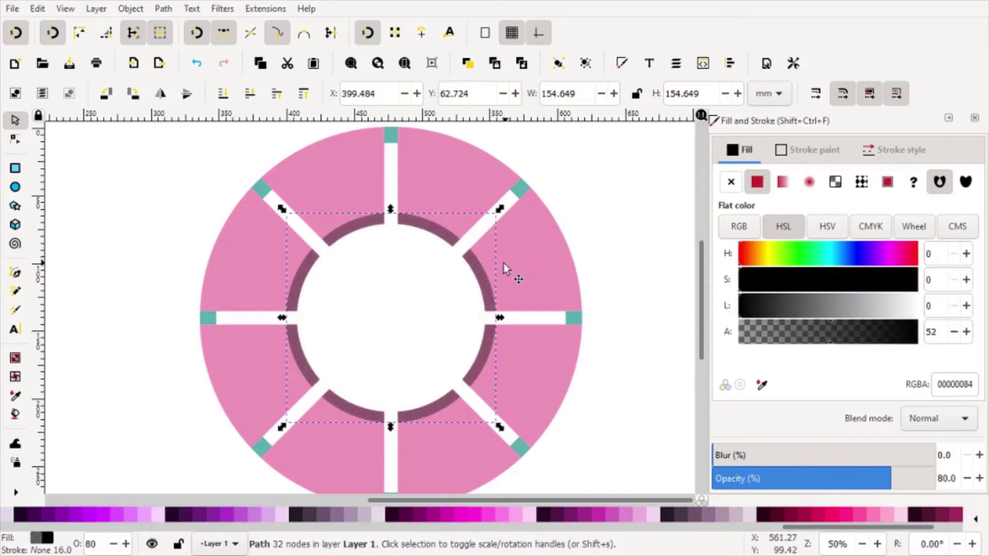
- Break the teal markers path apart into separate pieces
scroll(504, 263, down, 1)
scroll(523, 262, up, 2)
click(503, 163)
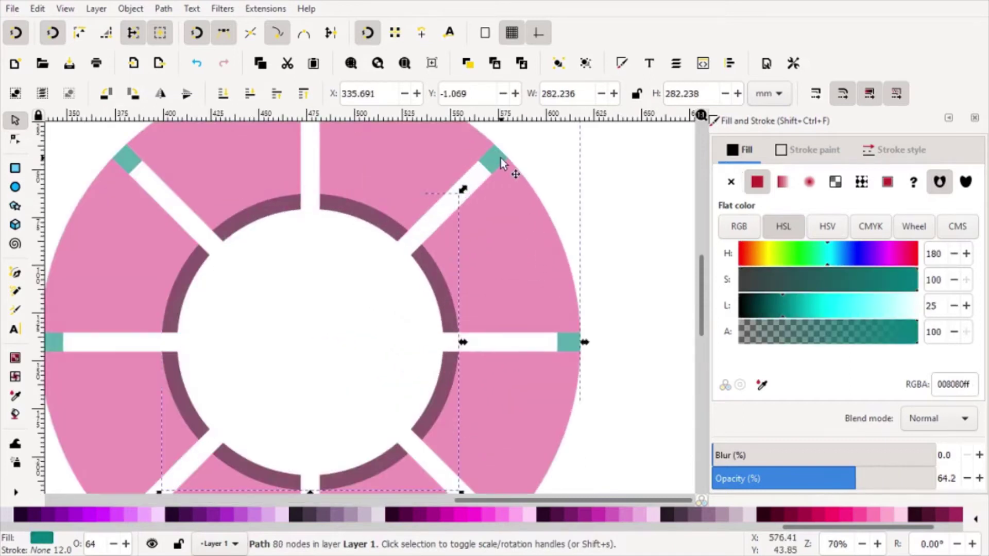
click(164, 8)
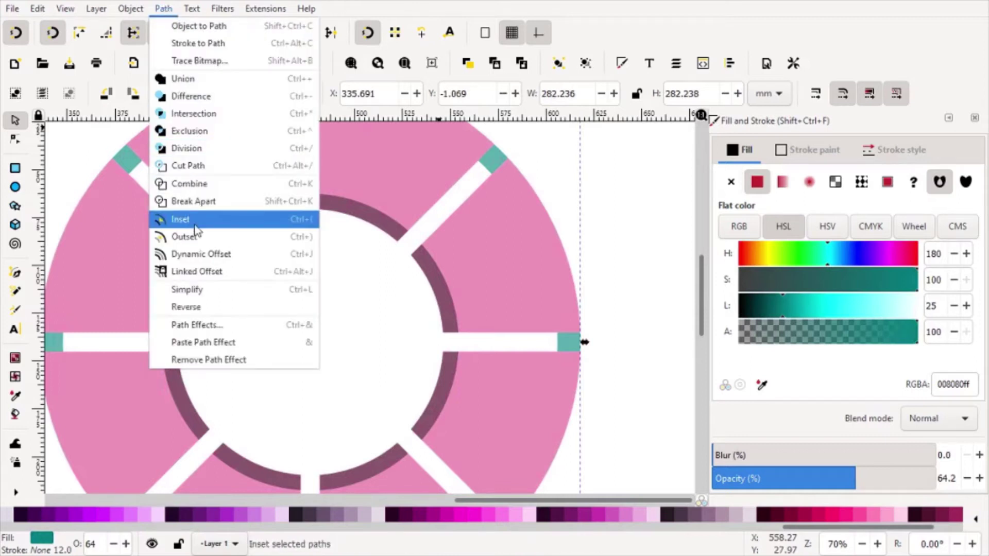
click(198, 204)
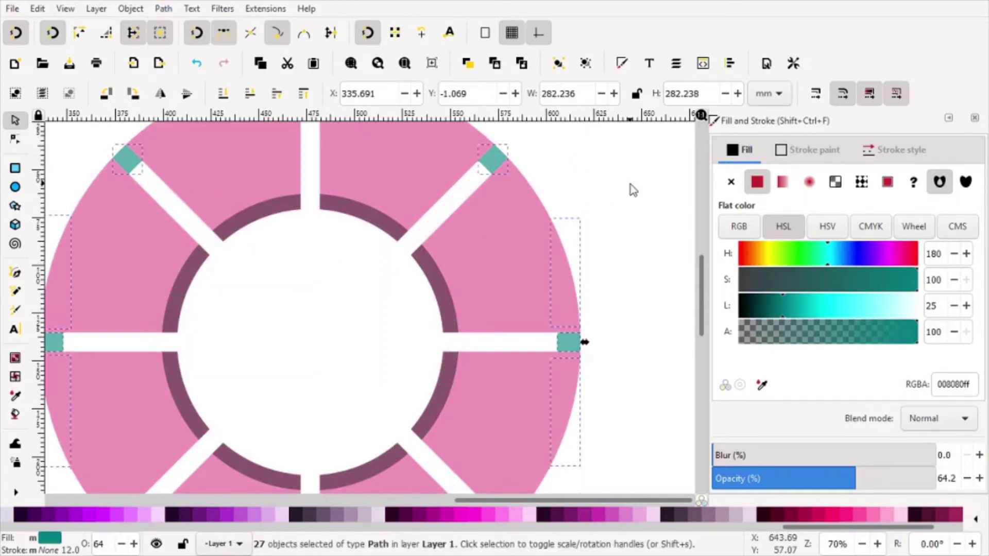
click(631, 195)
- Join the top-right teal square's right and bottom nodes, then undo it
click(15, 139)
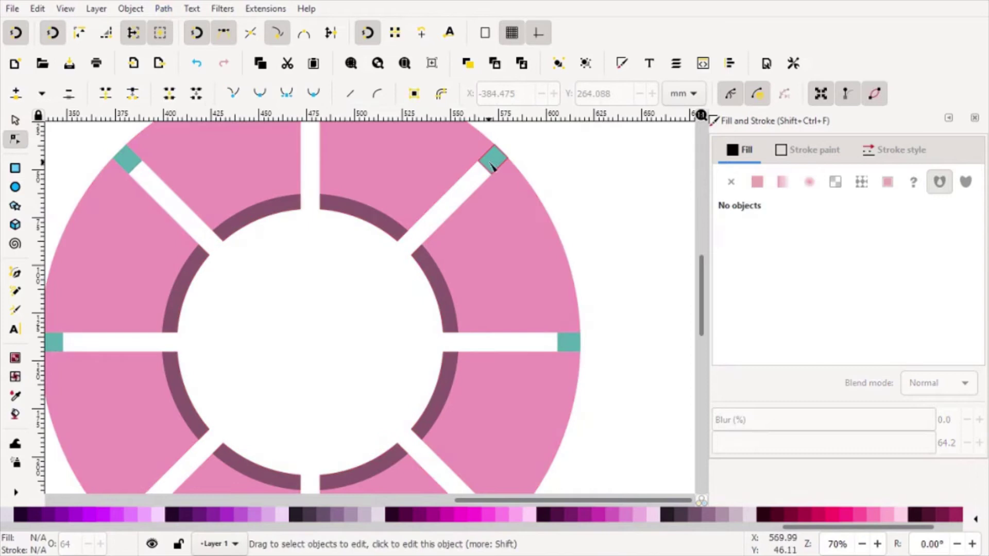
click(492, 161)
ctrl+scroll(530, 169, up, 3)
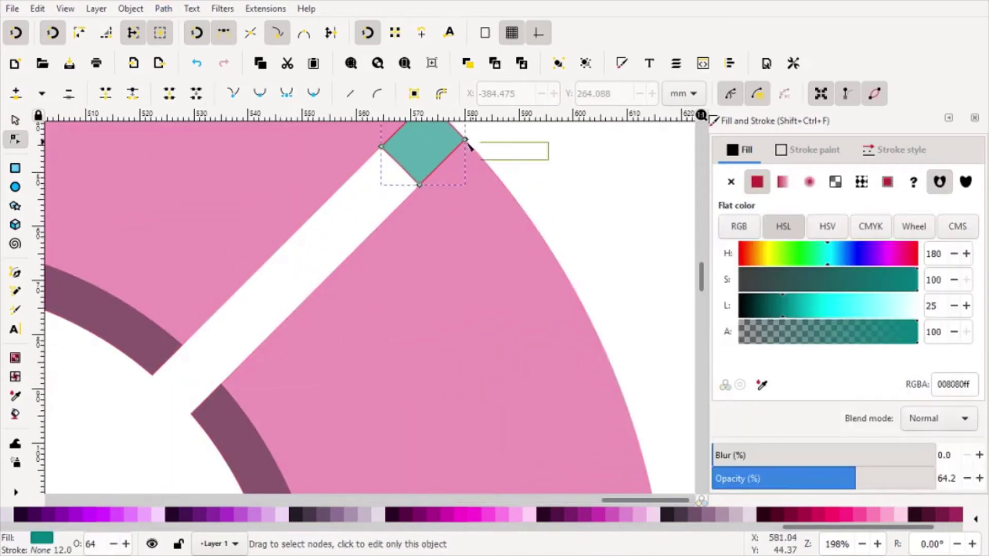
drag(506, 134, 400, 232)
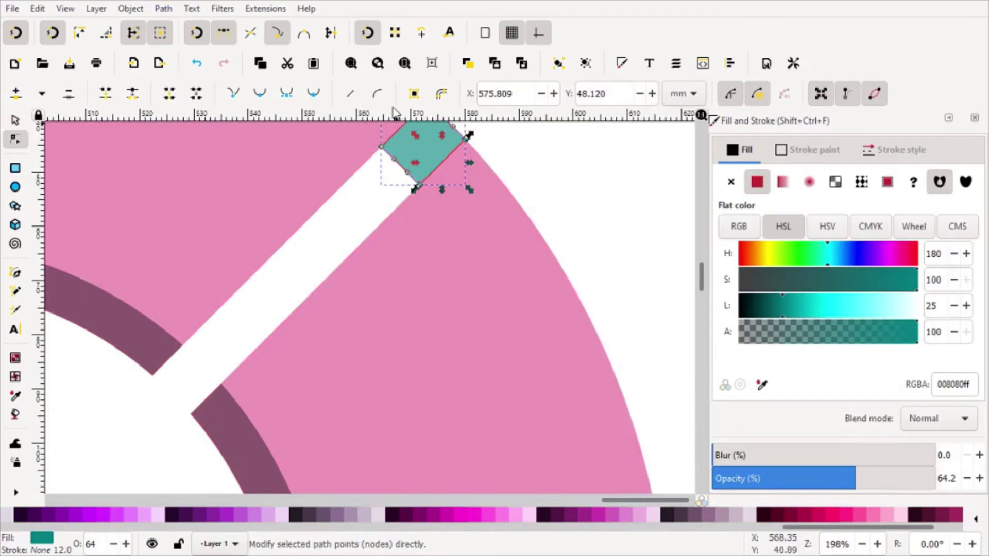
scroll(432, 219, down, 1)
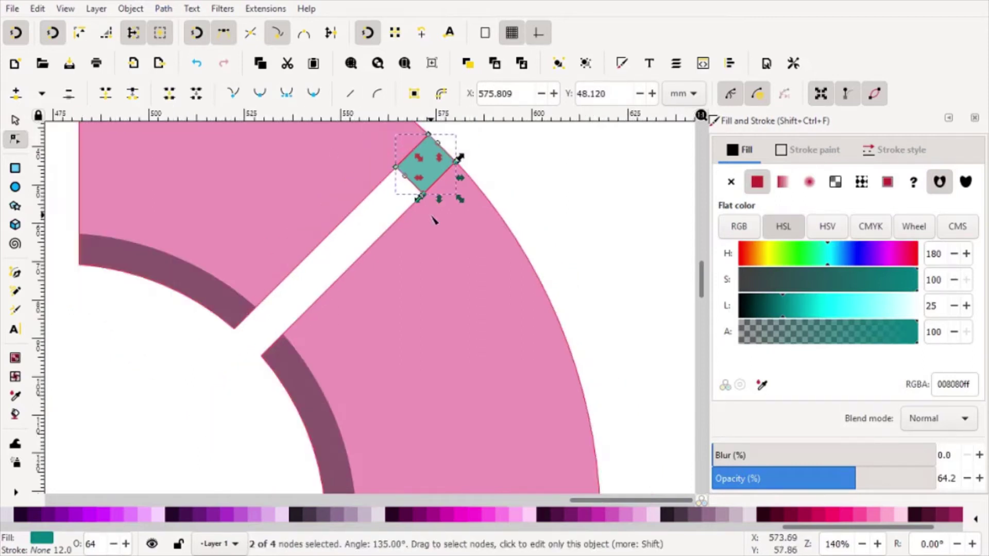
click(103, 97)
key(ctrl+z)
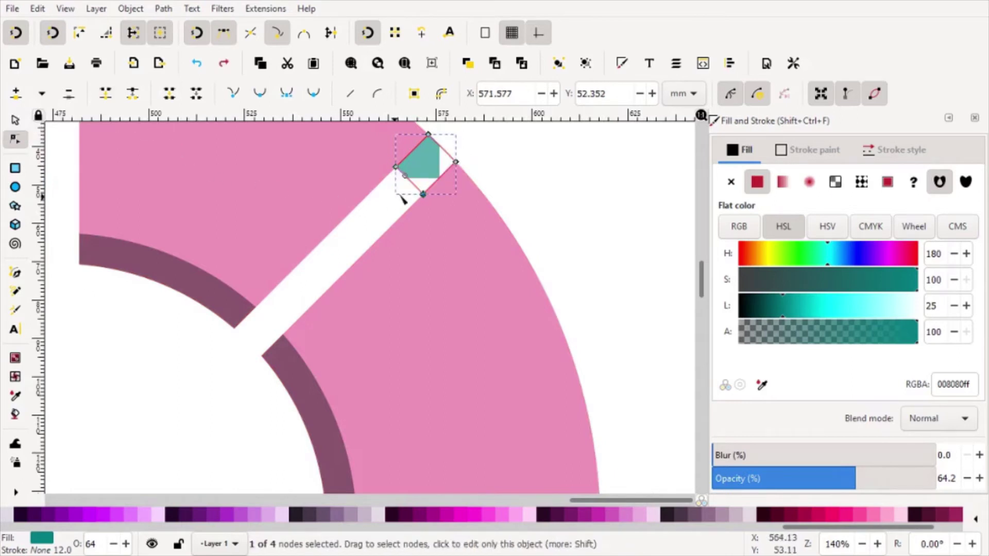
- Make the teal square's top and left nodes sharp corners
scroll(443, 188, down, 3)
key(ctrl+a)
scroll(438, 185, up, 1)
ctrl+scroll(435, 185, up, 1)
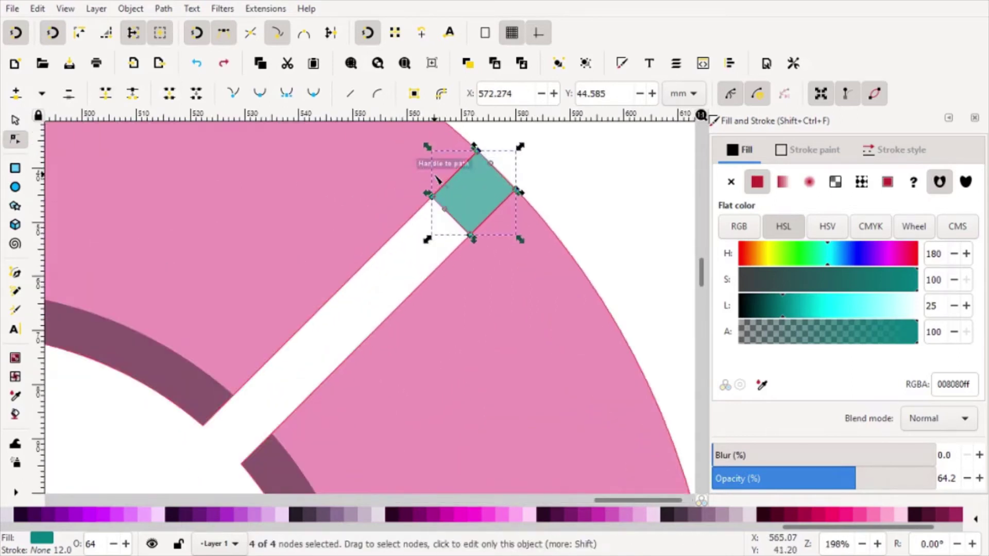
ctrl+scroll(443, 182, up, 1)
ctrl+scroll(463, 177, up, 1)
ctrl+scroll(515, 172, up, 1)
click(528, 142)
drag(499, 132, 392, 270)
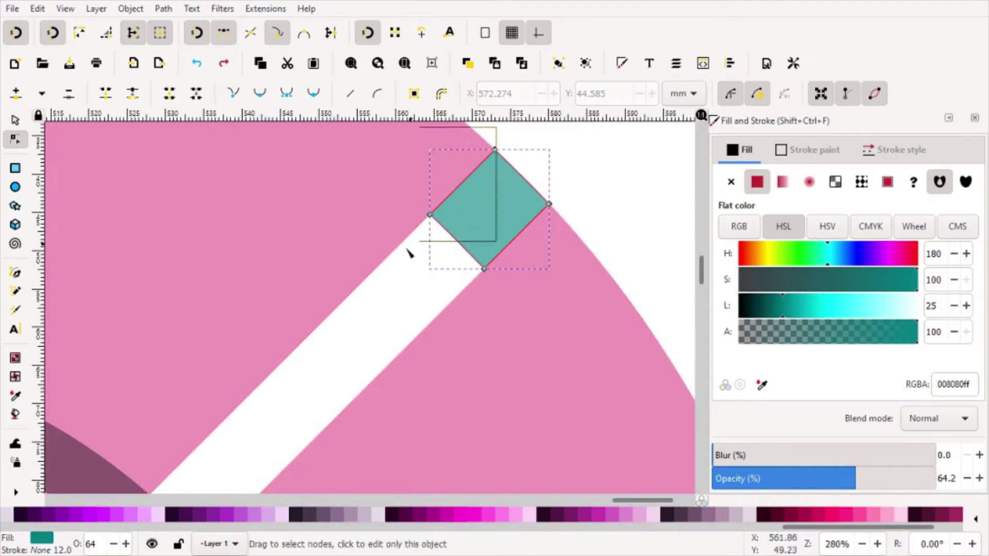
click(235, 95)
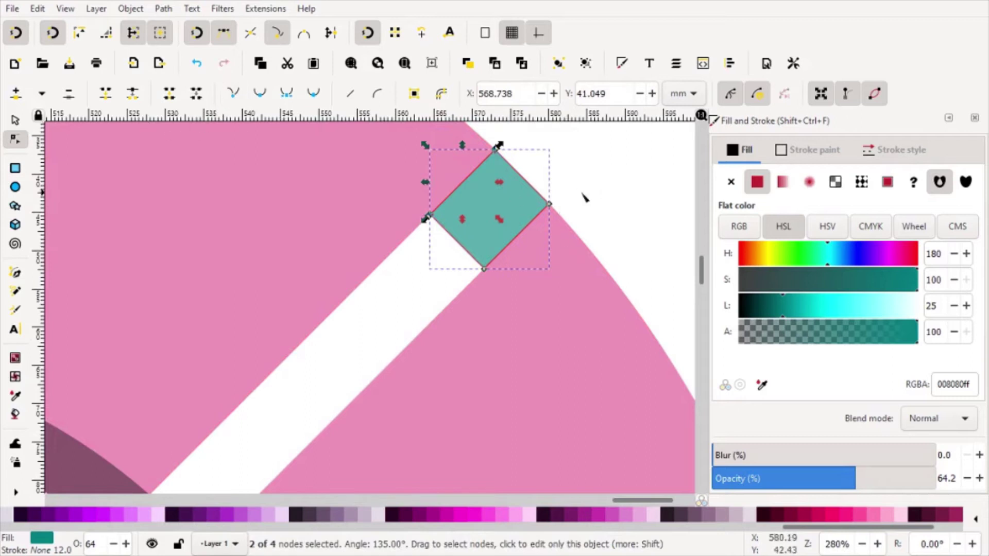
- Join the square's bottom and right nodes to reshape it into a triangle
click(612, 222)
drag(648, 219, 448, 292)
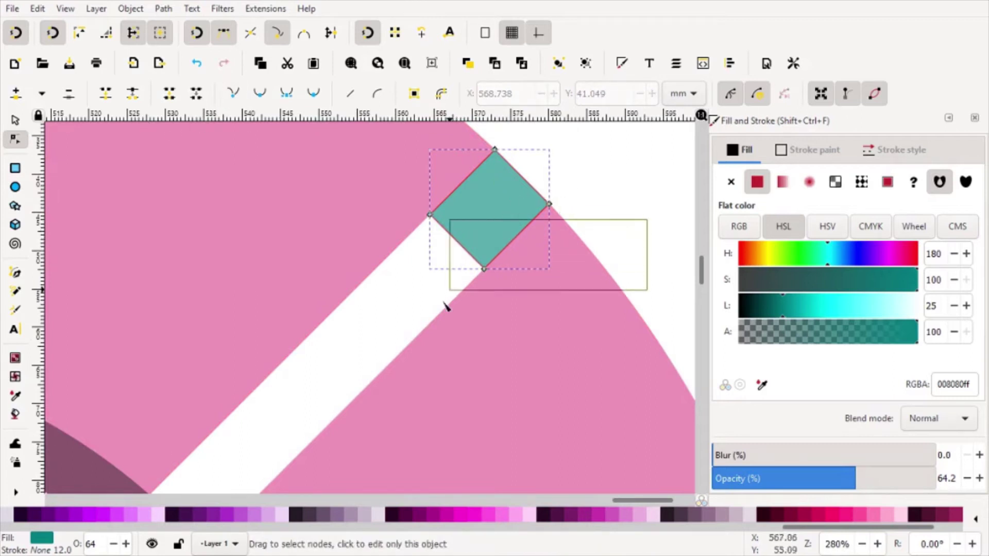
shift+click(549, 204)
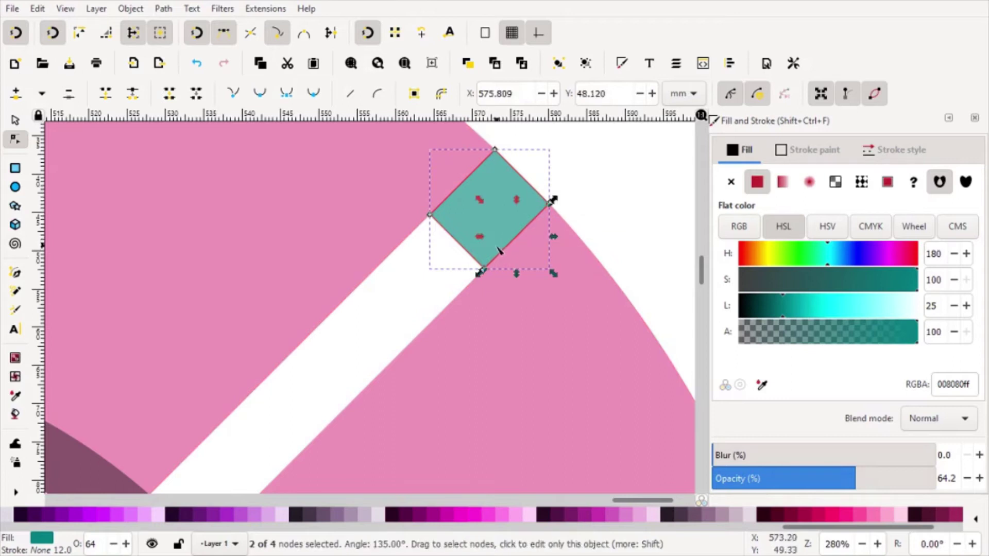
click(115, 93)
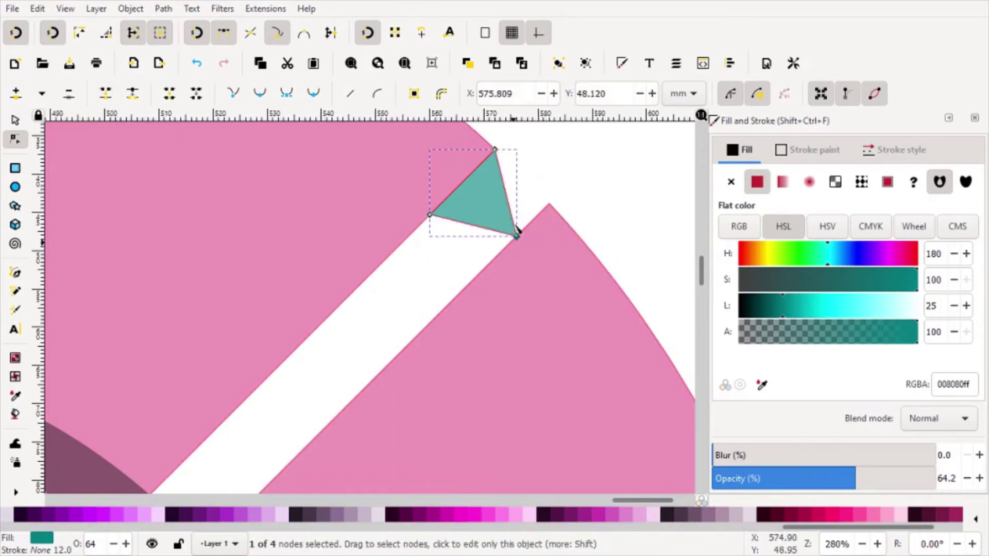
scroll(508, 221, down, 6)
scroll(507, 221, down, 1)
- Return to the selector and deselect the triangle marker
click(15, 120)
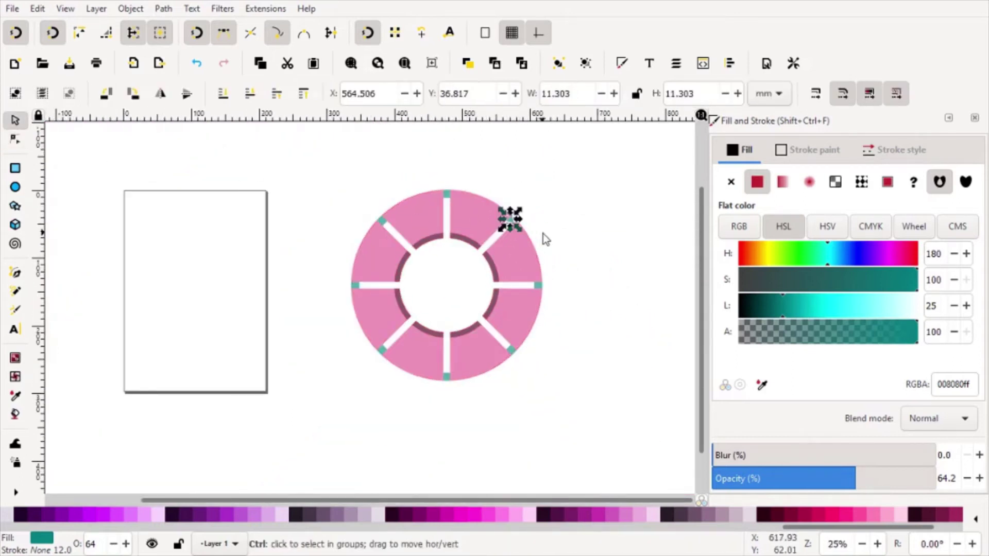
scroll(535, 216, up, 5)
click(559, 256)
scroll(530, 247, down, 3)
scroll(435, 212, up, 1)
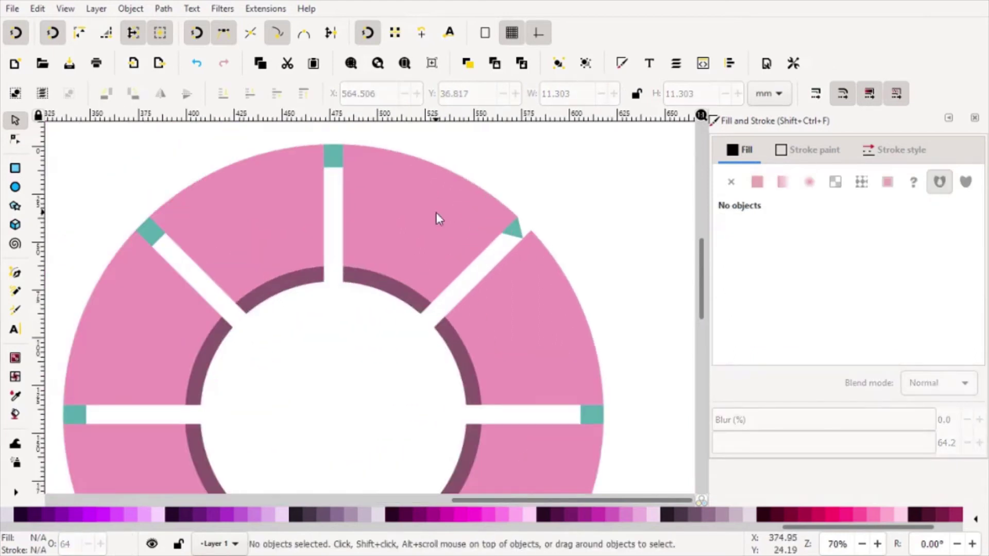
scroll(463, 218, down, 1)
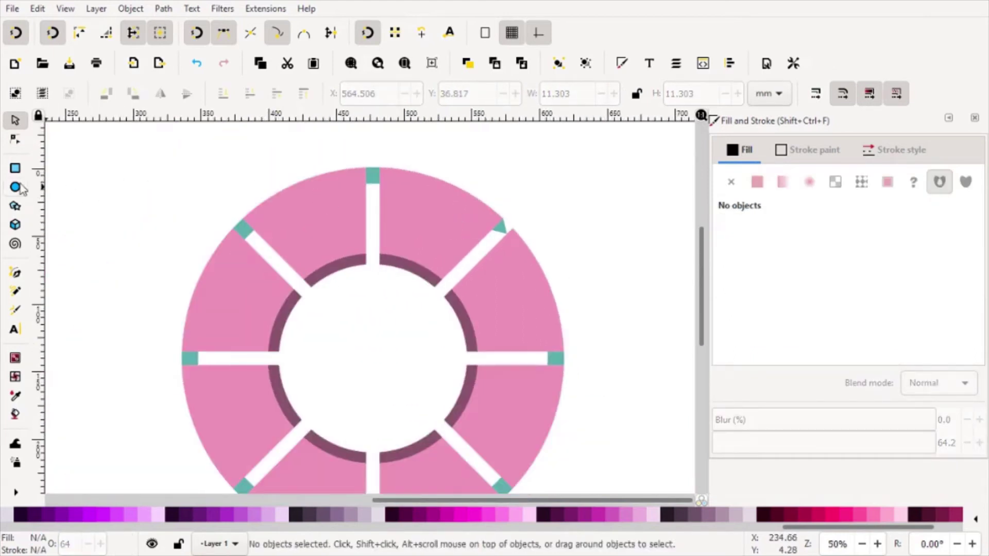
click(15, 187)
scroll(463, 203, up, 3)
scroll(453, 185, down, 1)
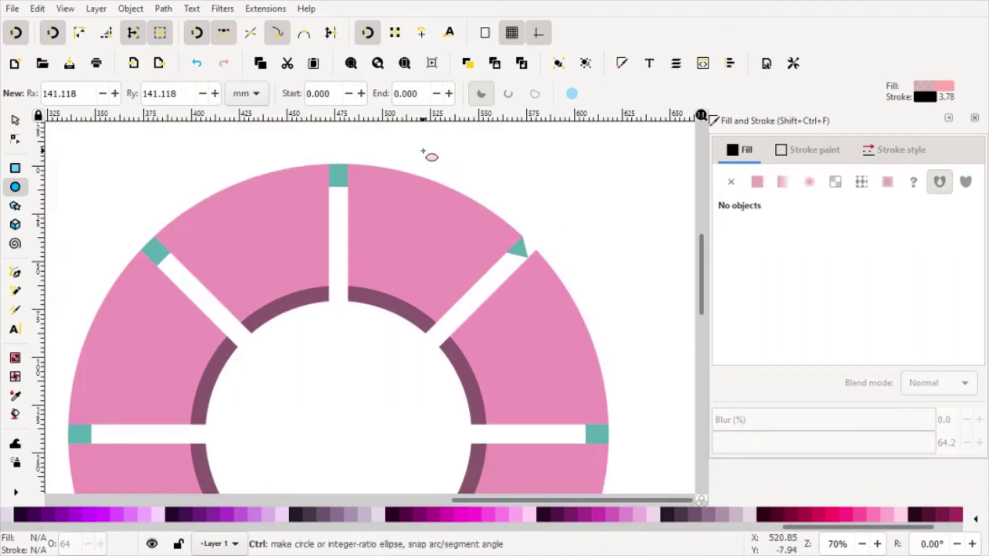
- Draw a small circle near the ring's top, remove its stroke, and nudge it toward the rim
drag(423, 152, 479, 213)
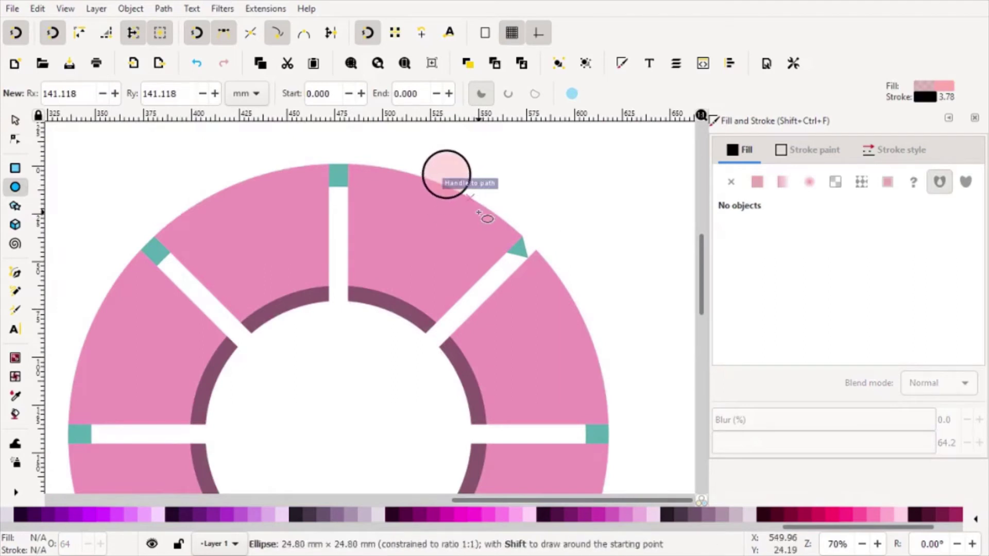
click(14, 120)
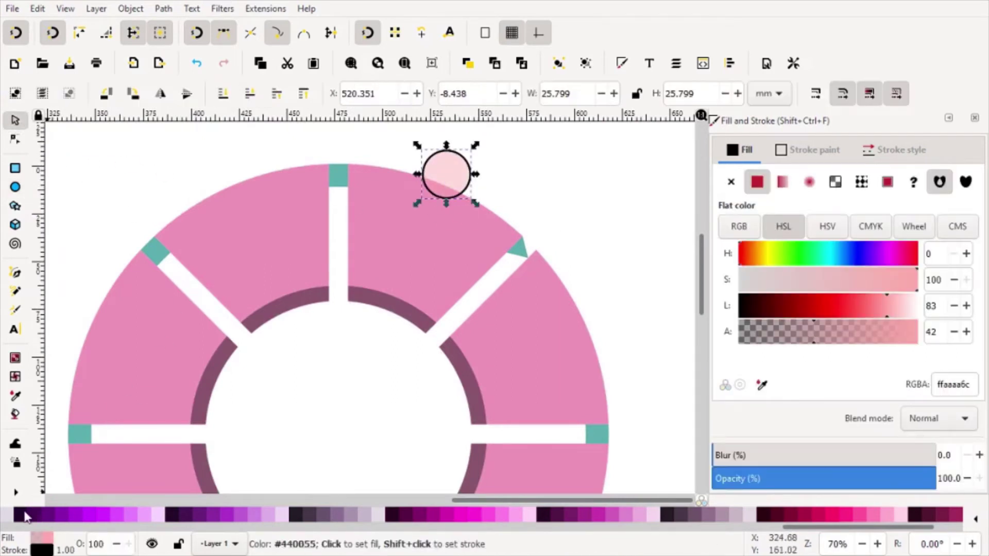
scroll(24, 517, up, 1)
scroll(24, 516, up, 1)
shift+click(7, 515)
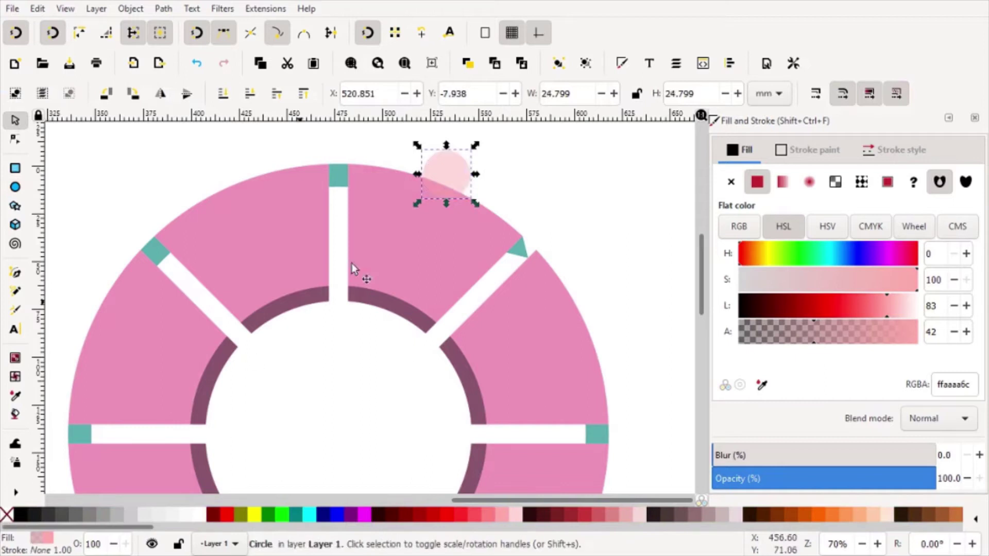
mouse_move(448, 178)
mouse_down()
mouse_move(441, 173)
mouse_move(438, 197)
mouse_up()
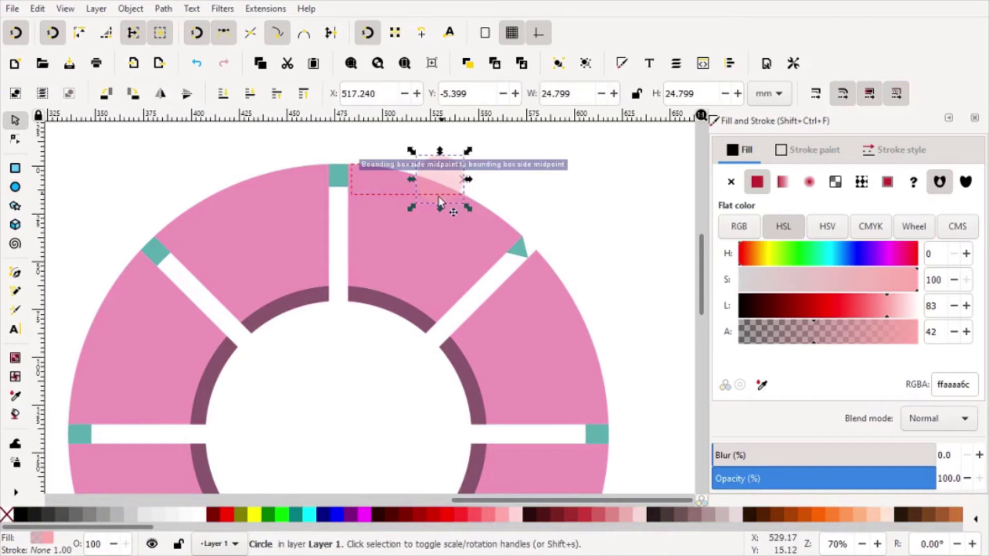
ctrl+scroll(443, 209, down, 3)
ctrl+scroll(445, 206, up, 6)
- Give the circle the semi-transparent darker pink fill d200556c using the fill dropper
click(762, 384)
click(504, 358)
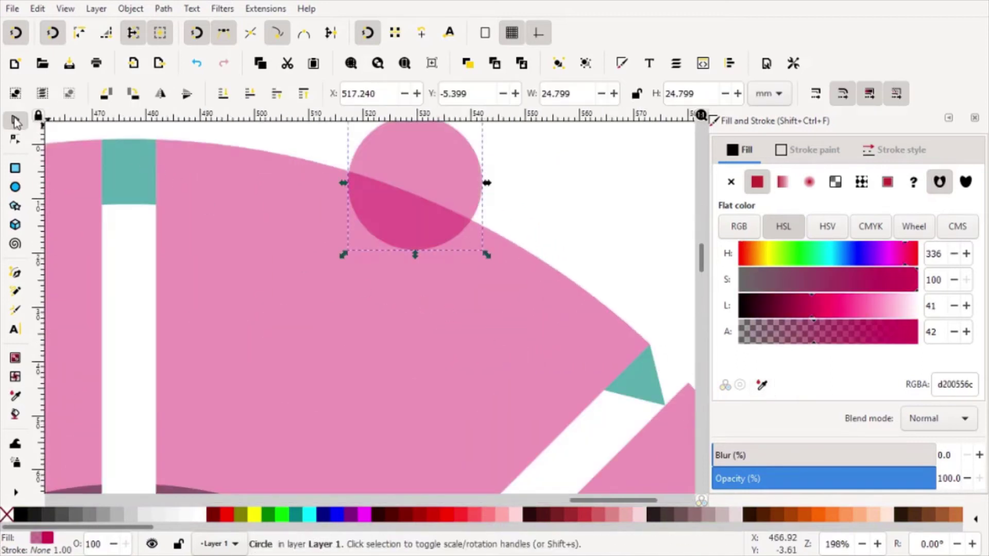
drag(837, 323, 958, 342)
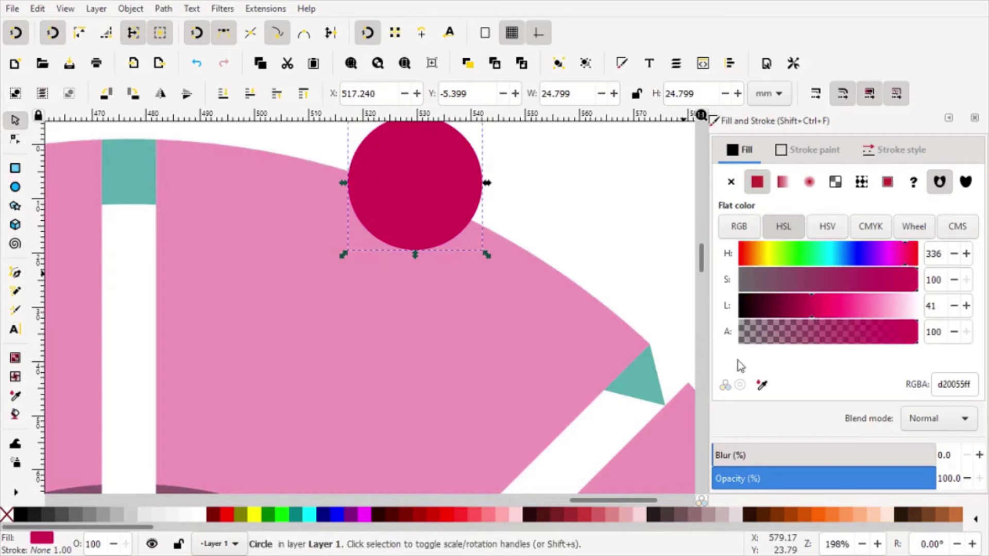
click(762, 385)
click(452, 360)
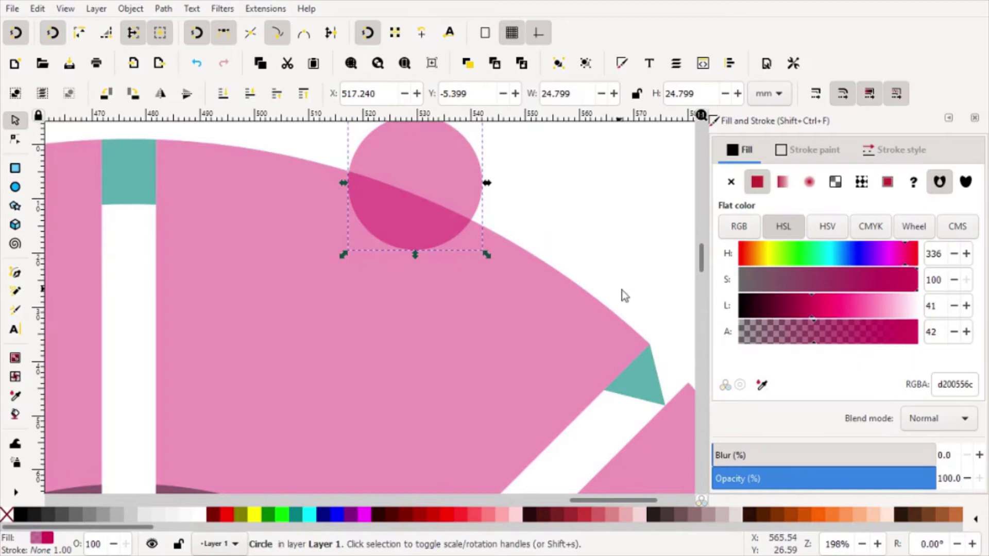
- Position the 24.799 mm pink dot on the ring's top outer edge
click(596, 242)
ctrl+scroll(469, 253, down, 3)
ctrl+scroll(453, 297, up, 2)
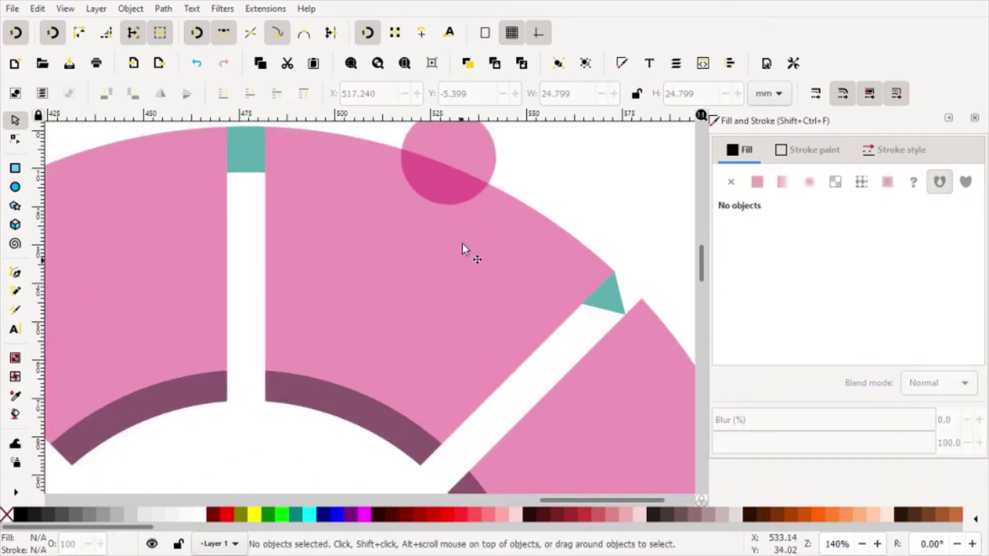
ctrl+scroll(463, 243, down, 2)
ctrl+scroll(451, 218, up, 3)
click(453, 186)
mouse_move(453, 185)
mouse_down()
mouse_move(444, 206)
mouse_move(451, 200)
mouse_up()
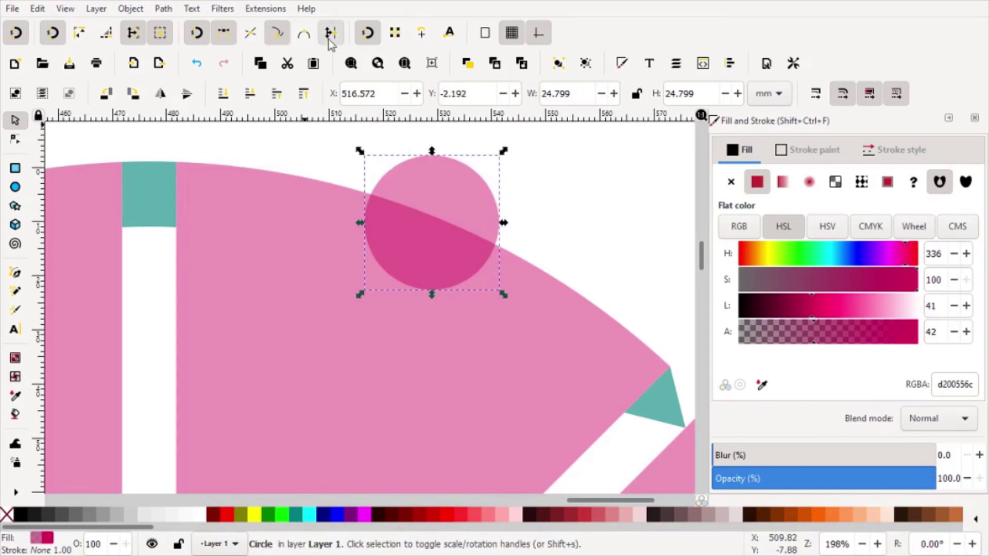
drag(447, 220, 444, 223)
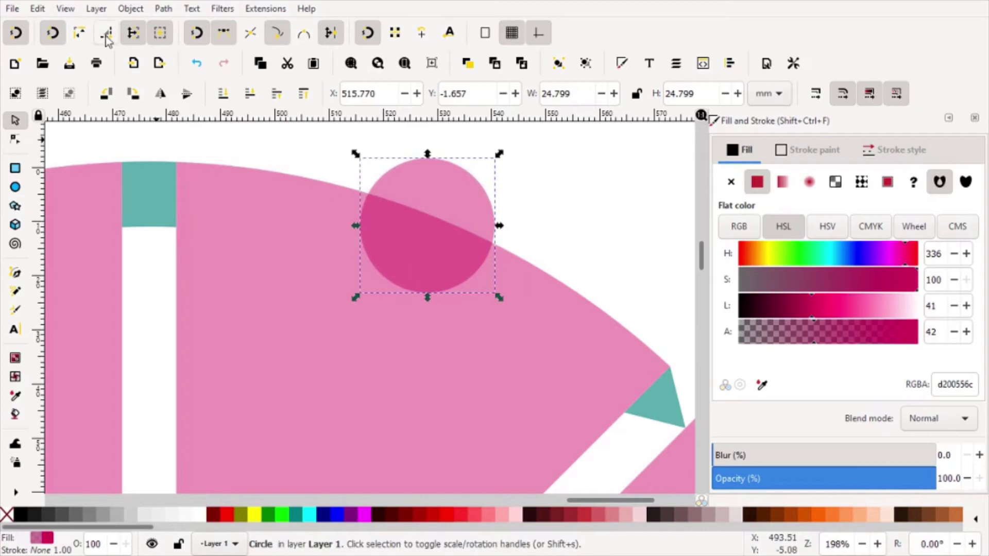
mouse_move(363, 225)
mouse_down()
mouse_move(496, 153)
mouse_move(439, 225)
mouse_move(460, 236)
mouse_move(438, 232)
mouse_up()
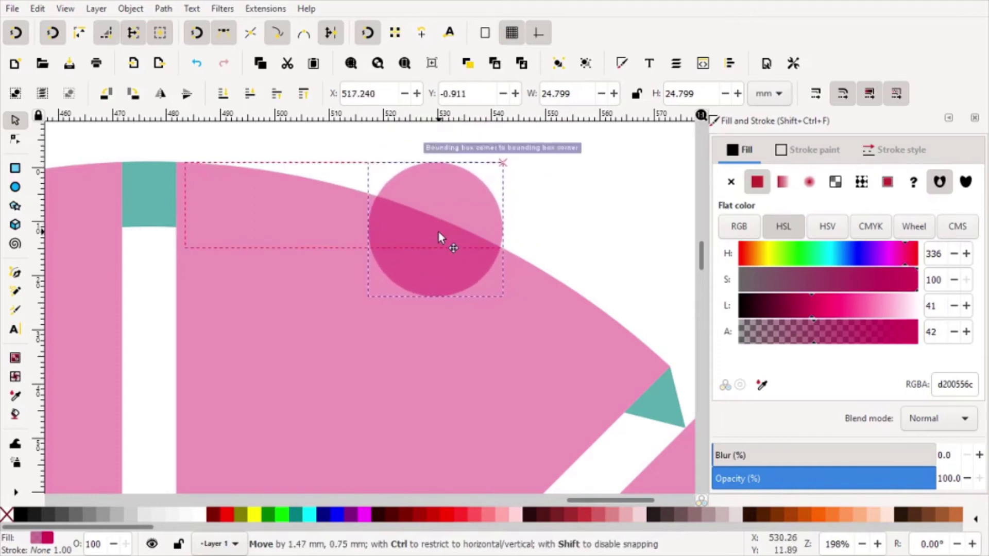
ctrl+scroll(482, 230, down, 4)
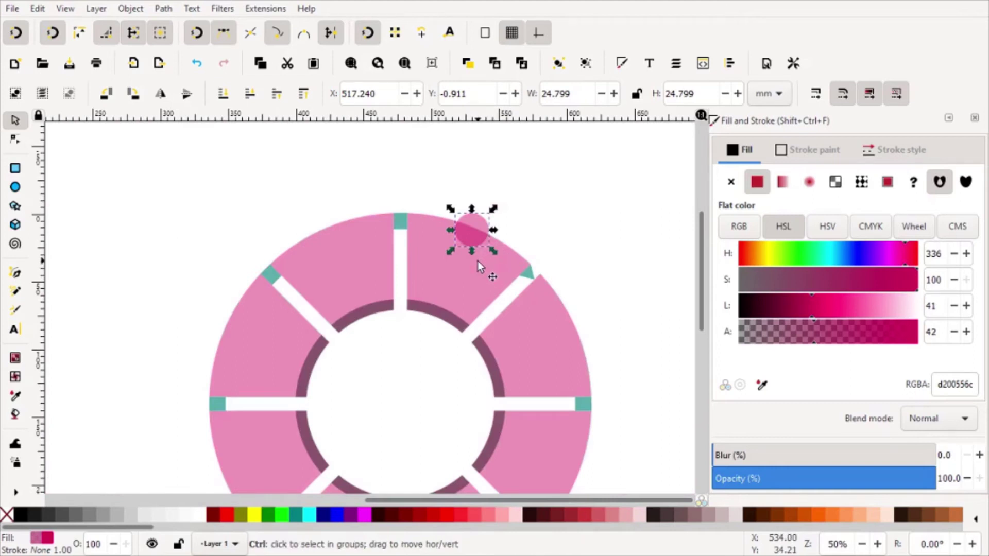
ctrl+scroll(478, 261, up, 1)
click(534, 214)
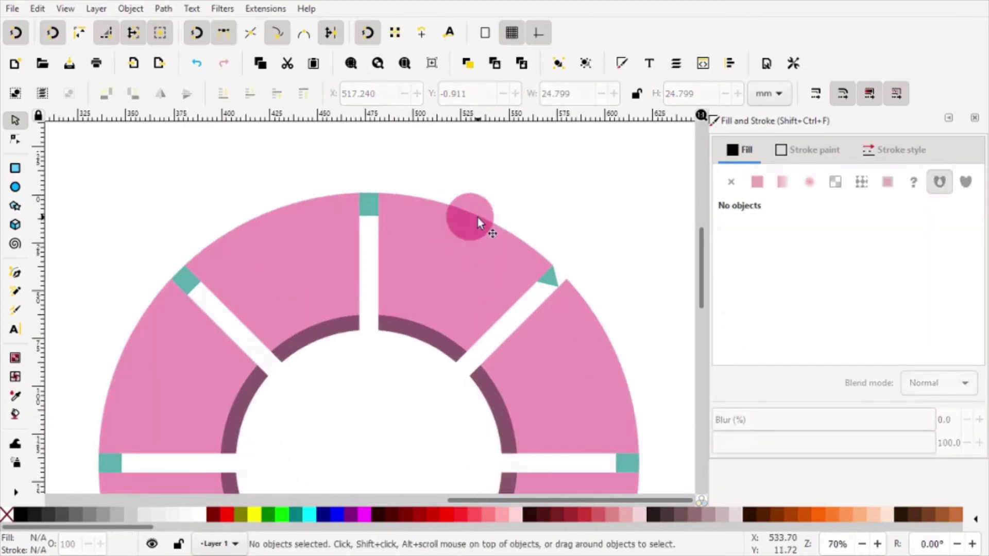
- Duplicate the pink dot and snap the copy onto the next segment's outer rim
click(478, 217)
right_click(477, 217)
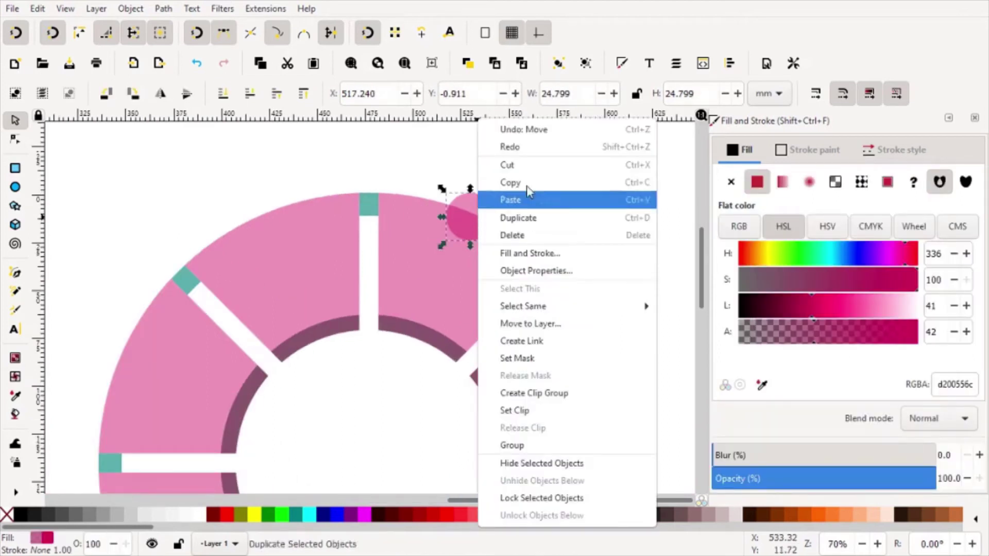
click(532, 216)
mouse_move(471, 219)
mouse_down()
mouse_move(619, 371)
mouse_move(613, 361)
mouse_up()
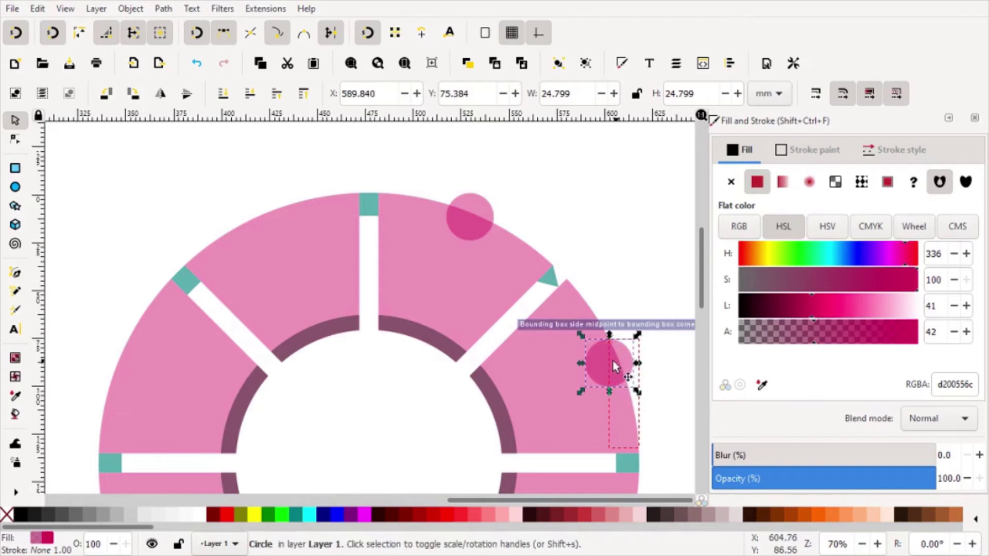
scroll(613, 360, down, 2)
scroll(605, 345, up, 1)
scroll(605, 345, up, 2)
drag(535, 328, 548, 325)
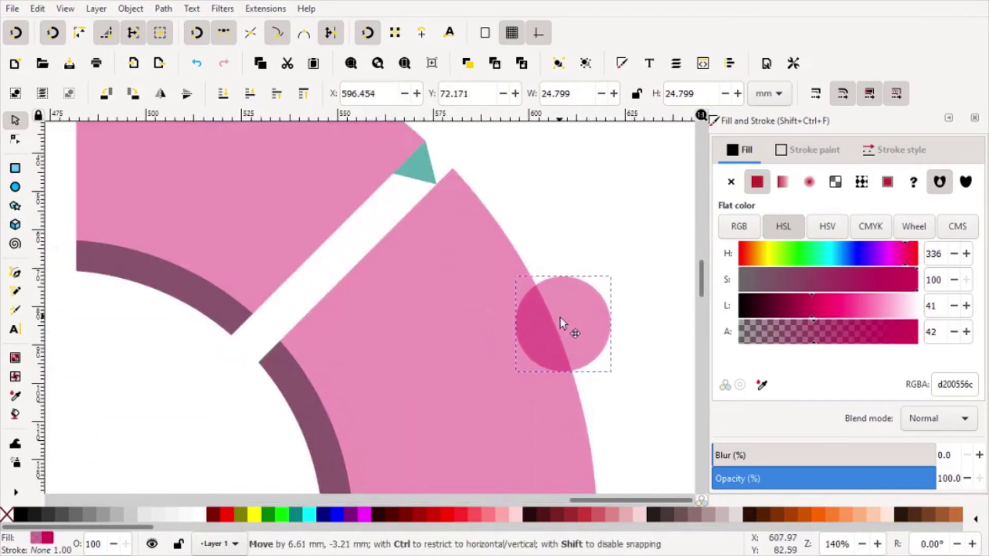
drag(547, 320, 548, 322)
scroll(529, 326, down, 4)
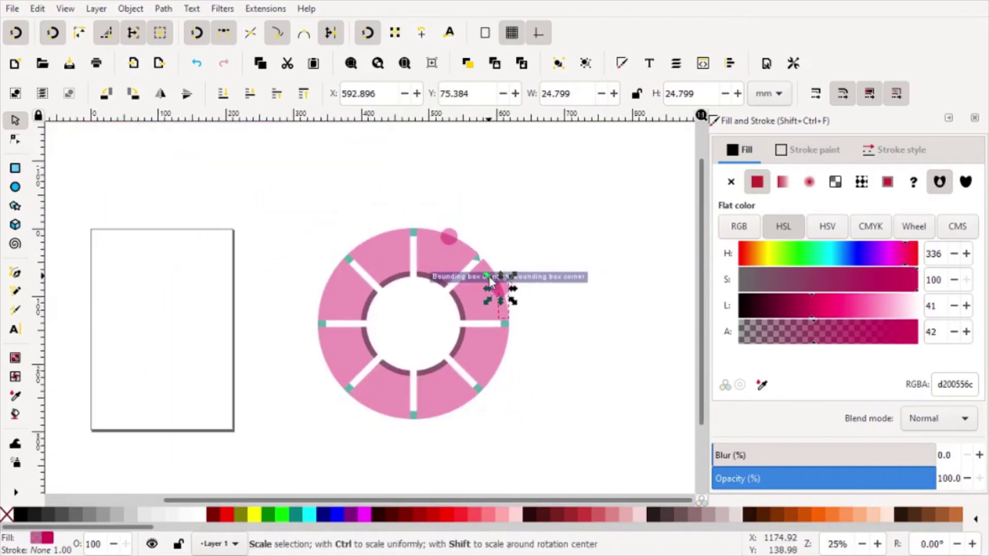
scroll(490, 276, up, 1)
scroll(500, 292, up, 2)
- Duplicate the placed dot and set the copy further down the ring's outer edge
click(501, 295)
key(ctrl+d)
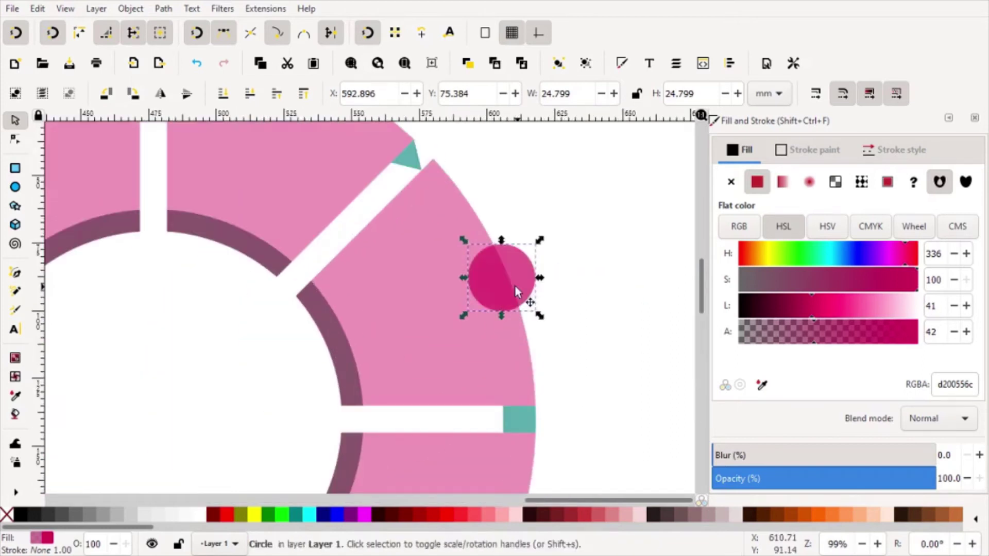
drag(508, 301, 533, 449)
scroll(560, 245, down, 3)
scroll(561, 340, down, 1)
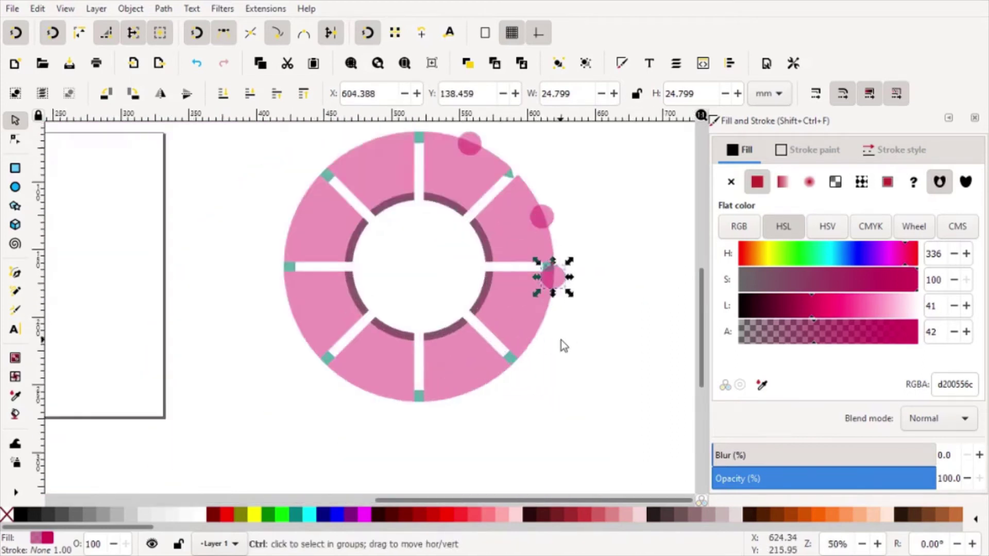
scroll(545, 220, up, 3)
drag(545, 219, 523, 302)
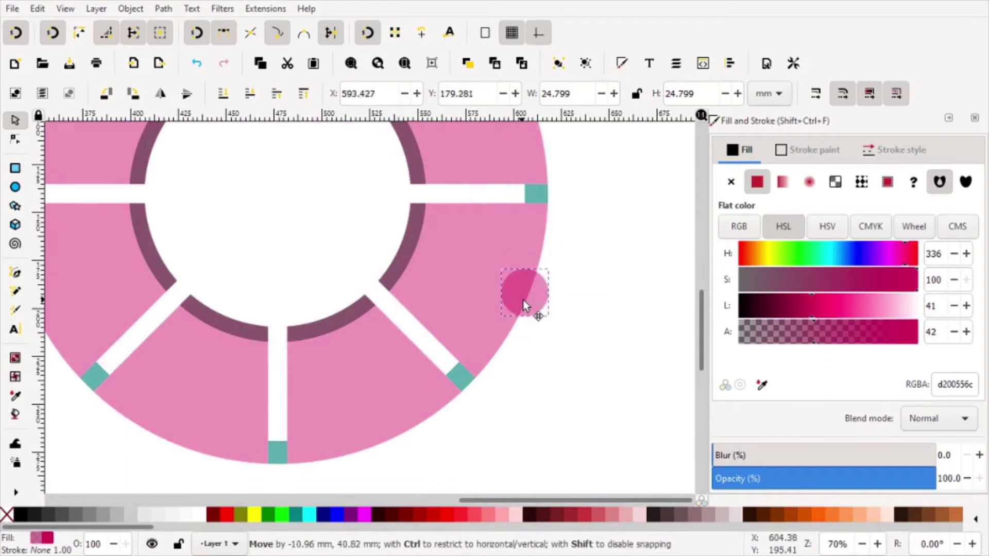
mouse_move(523, 304)
mouse_down()
mouse_move(531, 309)
mouse_move(550, 289)
mouse_move(547, 260)
mouse_move(530, 258)
mouse_move(397, 376)
mouse_up()
scroll(530, 309, up, 5)
scroll(513, 269, down, 2)
scroll(530, 267, down, 1)
- Duplicate the dot again and move the copy to the bottom of the ring
key(ctrl+d)
scroll(493, 278, down, 3)
scroll(398, 376, up, 5)
mouse_move(375, 336)
mouse_down()
mouse_move(401, 362)
mouse_move(386, 380)
mouse_up()
scroll(475, 299, down, 3)
drag(486, 320, 155, 311)
scroll(155, 311, down, 3)
- Duplicate a dot and fit the copy onto the ring's left-side rim
right_click(385, 298)
click(412, 372)
drag(384, 299, 309, 230)
scroll(309, 230, up, 5)
mouse_move(294, 310)
mouse_down()
mouse_move(333, 305)
mouse_move(311, 261)
mouse_move(347, 283)
mouse_up()
scroll(344, 284, down, 3)
scroll(348, 283, up, 4)
mouse_move(273, 252)
mouse_down()
mouse_move(328, 315)
mouse_move(332, 236)
mouse_move(276, 289)
mouse_move(311, 277)
mouse_up()
scroll(312, 277, down, 4)
- Add the remaining dot copies on the upper-left segments toward the ring's top
right_click(391, 299)
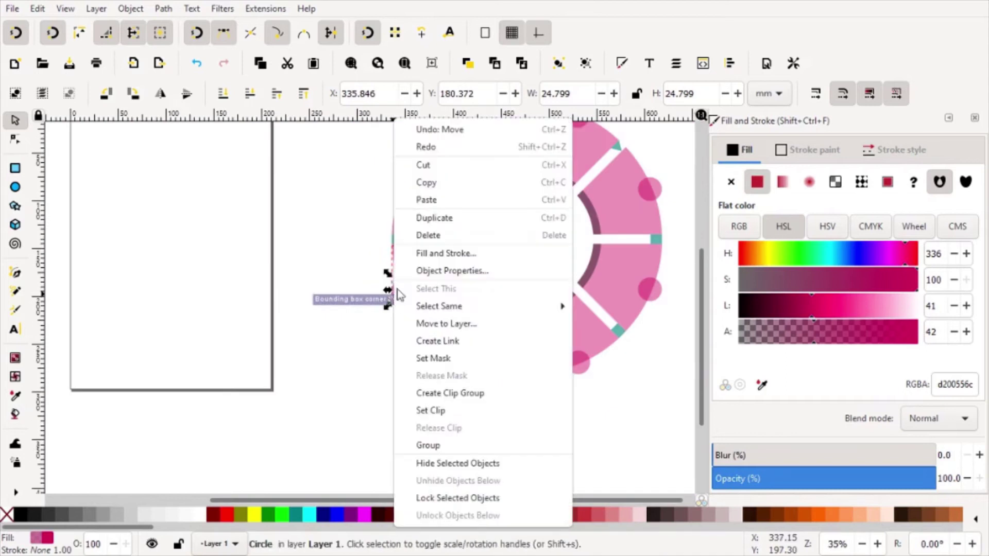
key(Escape)
scroll(349, 213, up, 1)
mouse_move(378, 212)
mouse_down()
mouse_move(279, 268)
mouse_move(468, 121)
mouse_up()
scroll(329, 309, down, 2)
scroll(288, 278, up, 2)
scroll(279, 268, down, 2)
right_click(315, 248)
click(353, 217)
scroll(468, 121, down, 3)
drag(484, 183, 309, 221)
scroll(309, 220, up, 5)
- Turn the teal square at the right gap into a triangle by merging its bottom points
scroll(556, 252, down, 3)
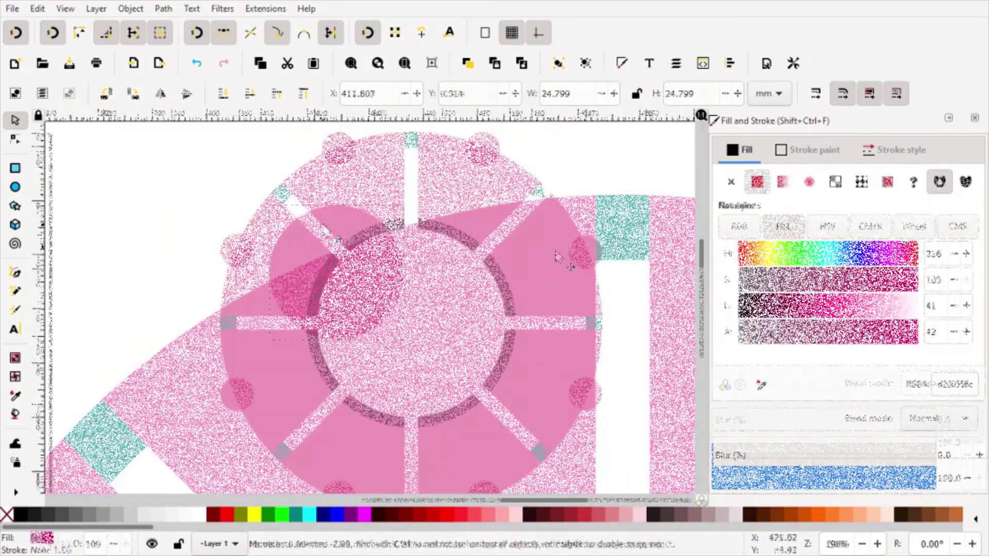
key(Escape)
click(583, 324)
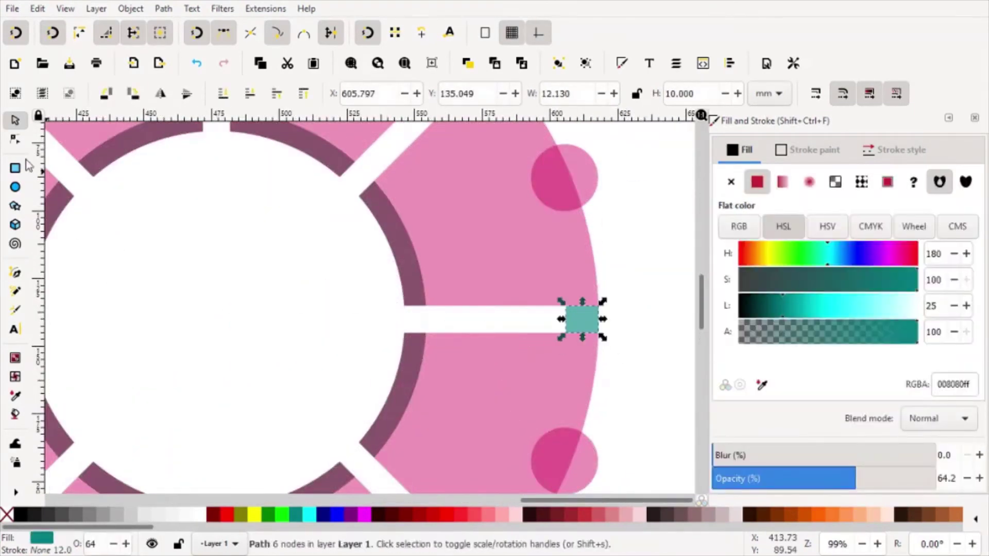
click(15, 139)
scroll(601, 309, up, 2)
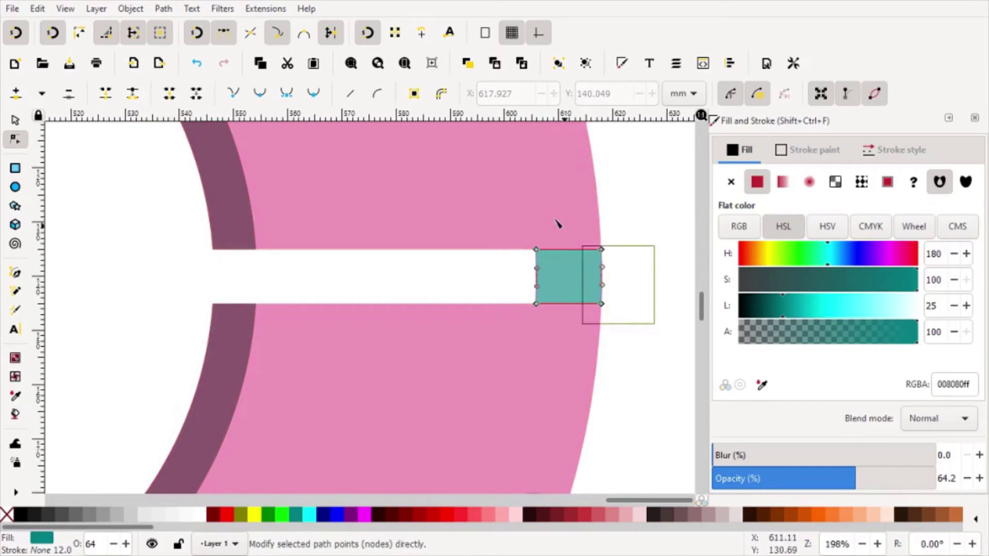
key(ctrl+a)
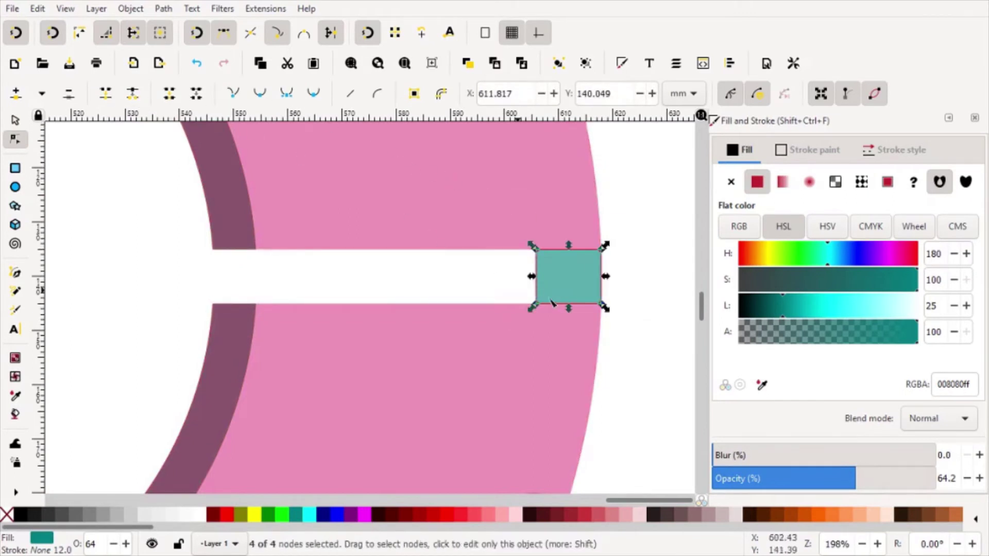
key(Escape)
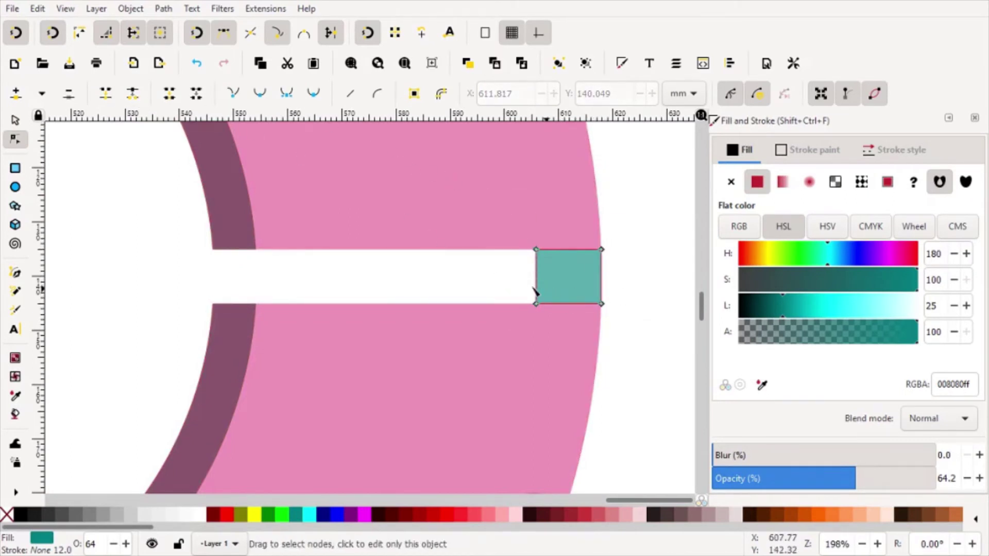
drag(644, 345, 644, 345)
click(105, 93)
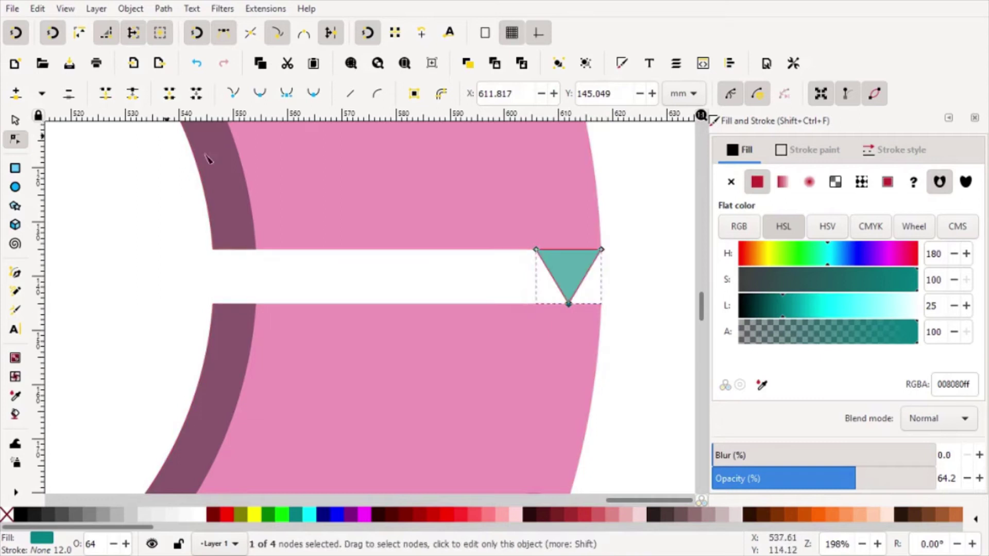
scroll(490, 257, down, 4)
scroll(495, 255, down, 1)
scroll(427, 441, up, 4)
scroll(393, 369, down, 3)
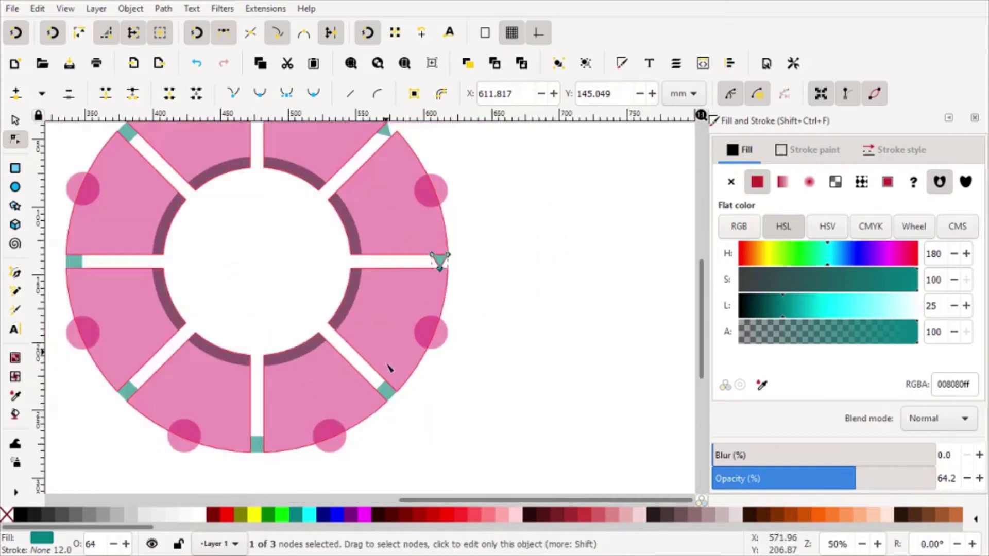
scroll(381, 383, up, 3)
- Select the teal diamond on the left and its points for editing
click(369, 352)
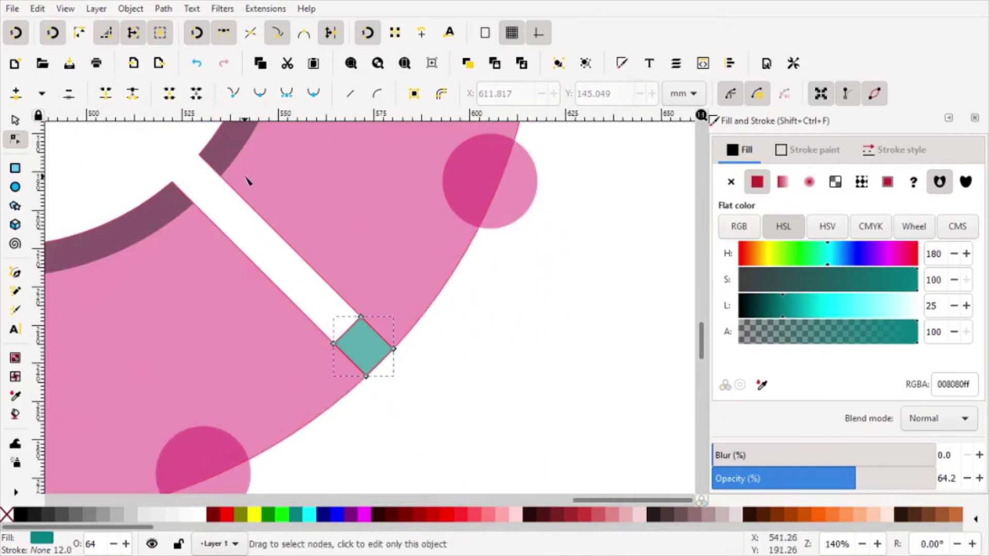
drag(315, 317, 387, 423)
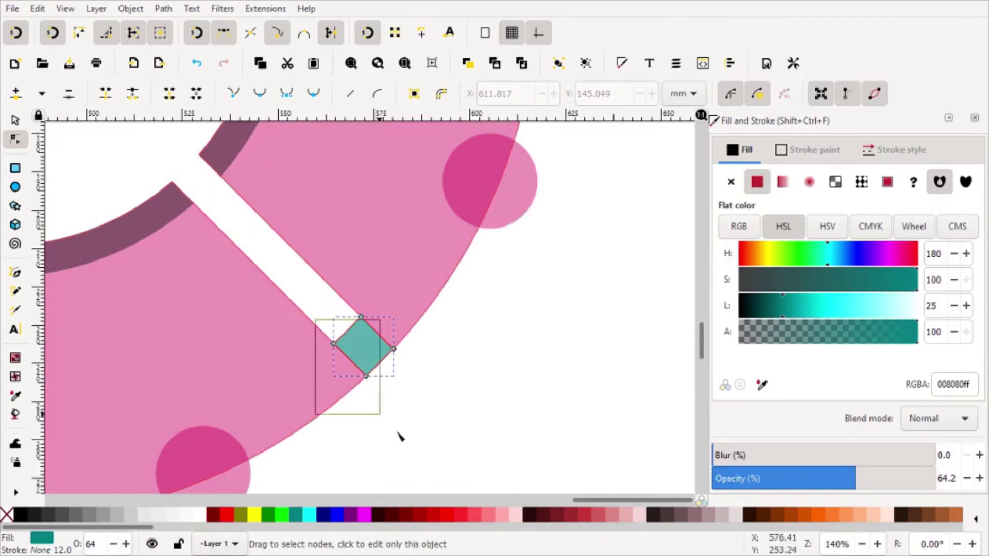
drag(473, 447, 273, 260)
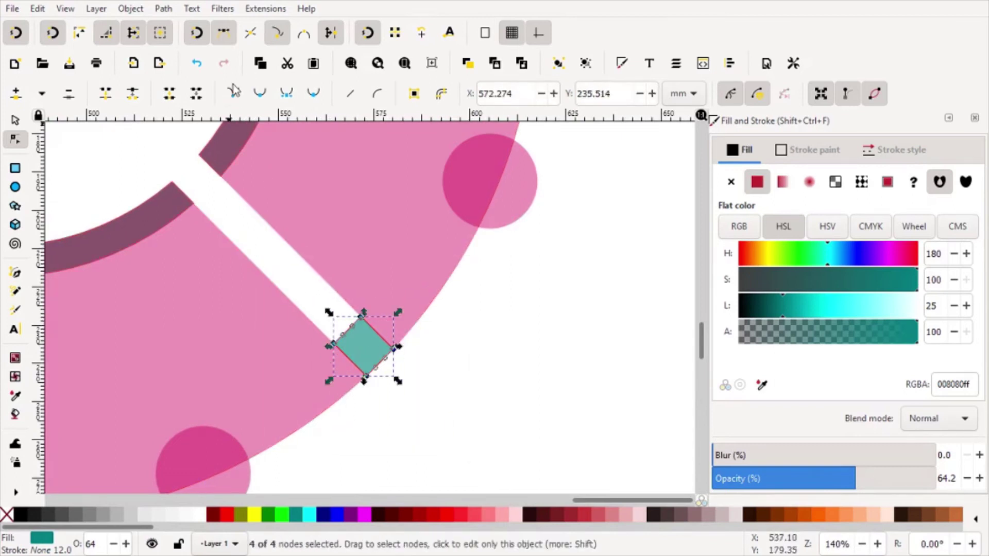
key(Escape)
key(Escape)
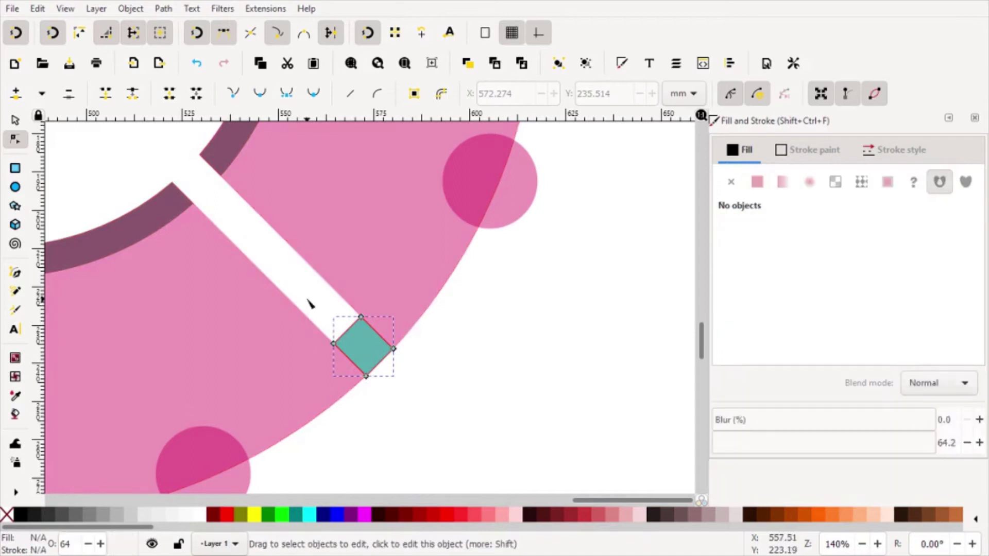
click(366, 369)
mouse_move(303, 299)
mouse_down()
mouse_move(366, 418)
mouse_move(349, 417)
mouse_move(355, 366)
mouse_up()
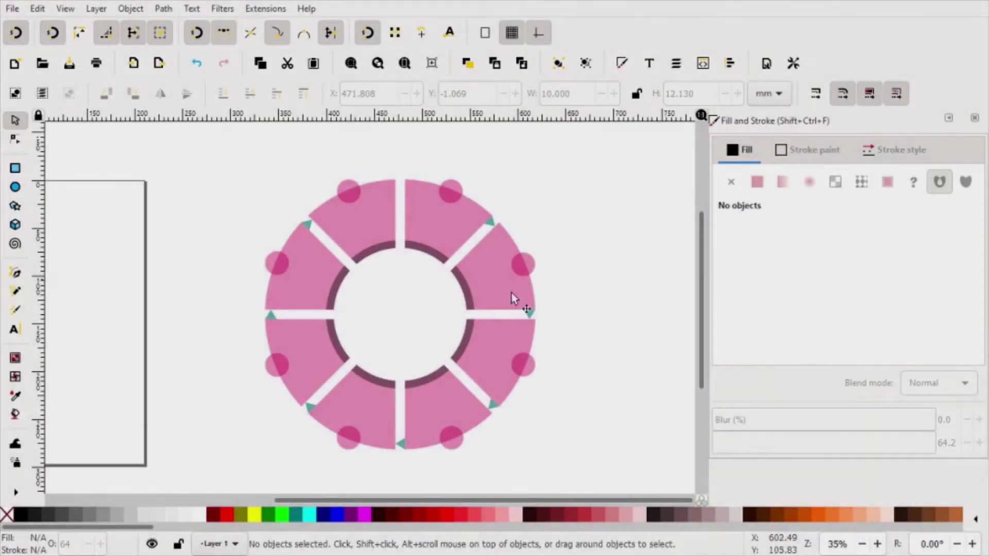
- Collapse the fill settings panel to widen the canvas around the ring
scroll(468, 192, up, 4)
scroll(435, 198, down, 3)
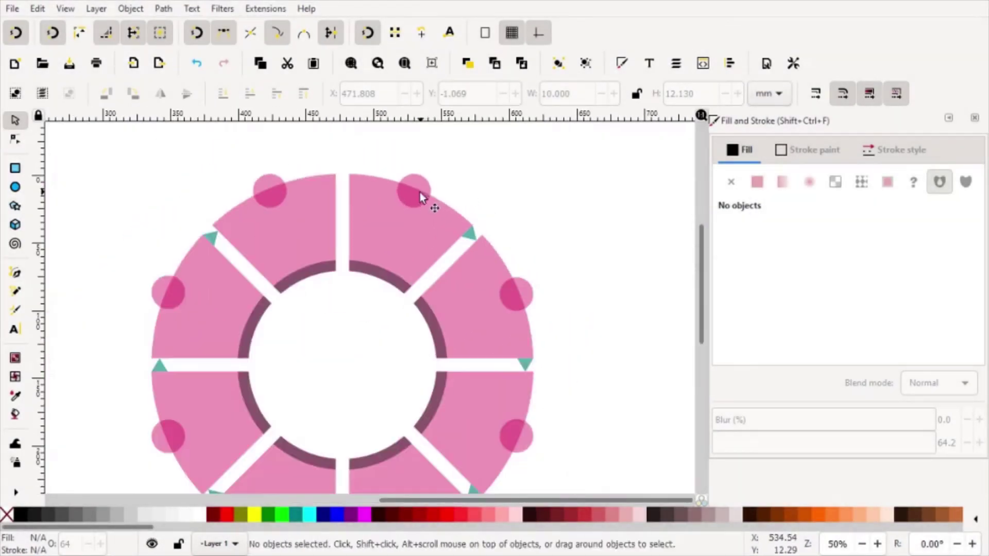
scroll(412, 216, down, 2)
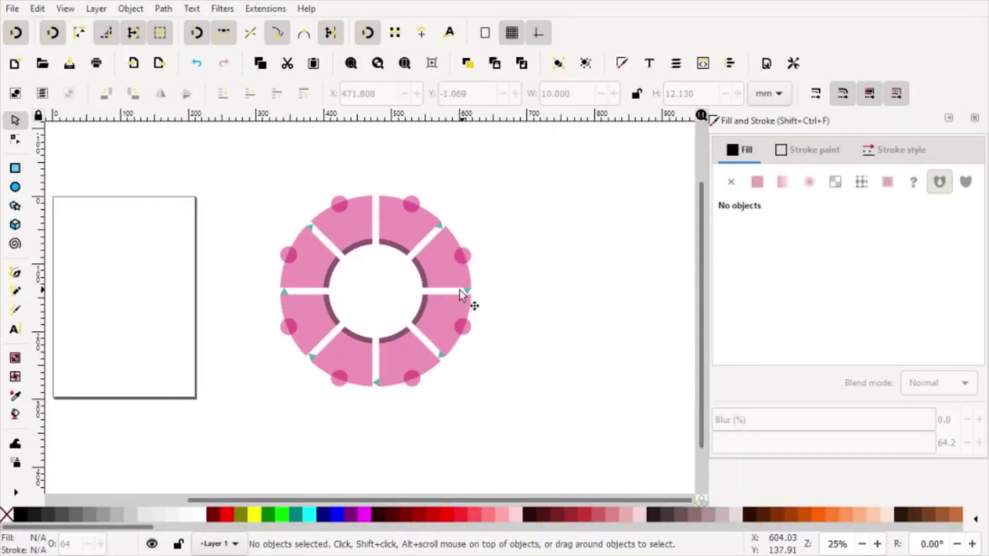
click(973, 118)
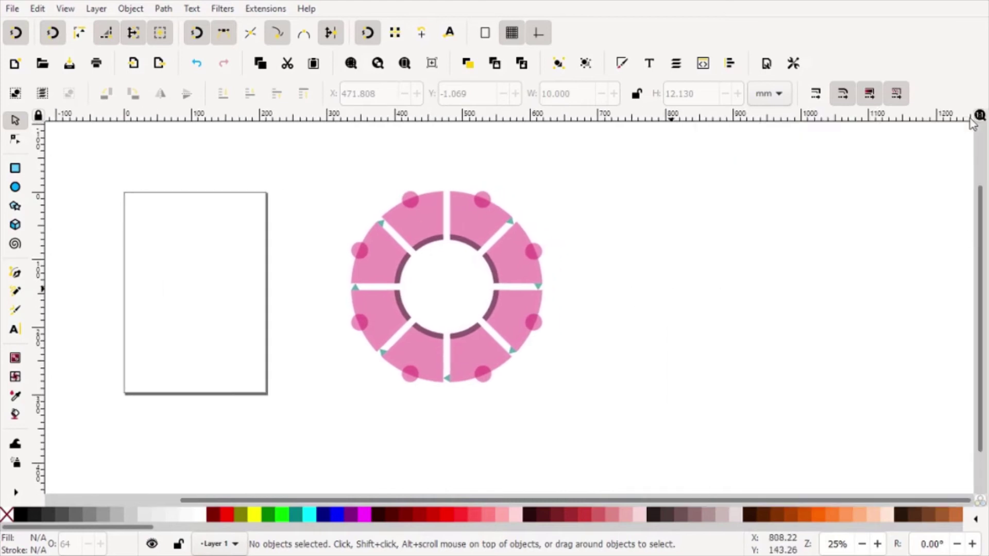
scroll(434, 197, up, 2)
scroll(434, 197, down, 1)
scroll(471, 245, up, 1)
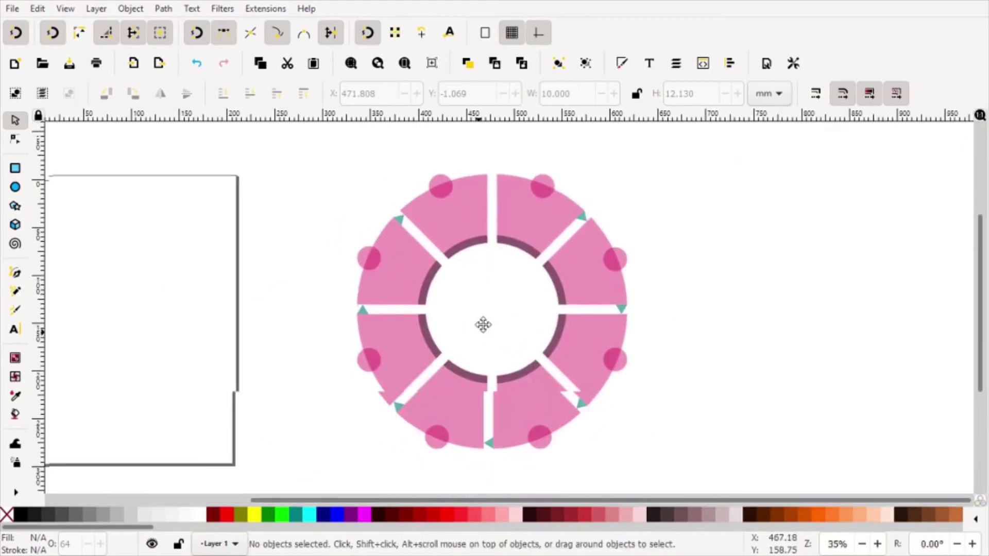
scroll(461, 311, down, 2)
scroll(526, 156, up, 1)
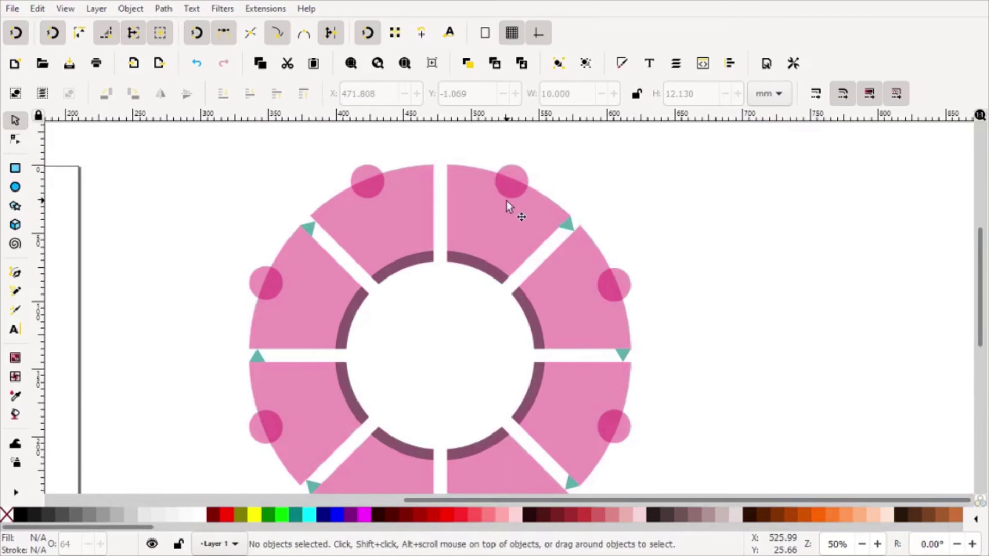
scroll(515, 157, up, 2)
- Try selecting the top-right segment's circle and marker together with the ring
click(517, 162)
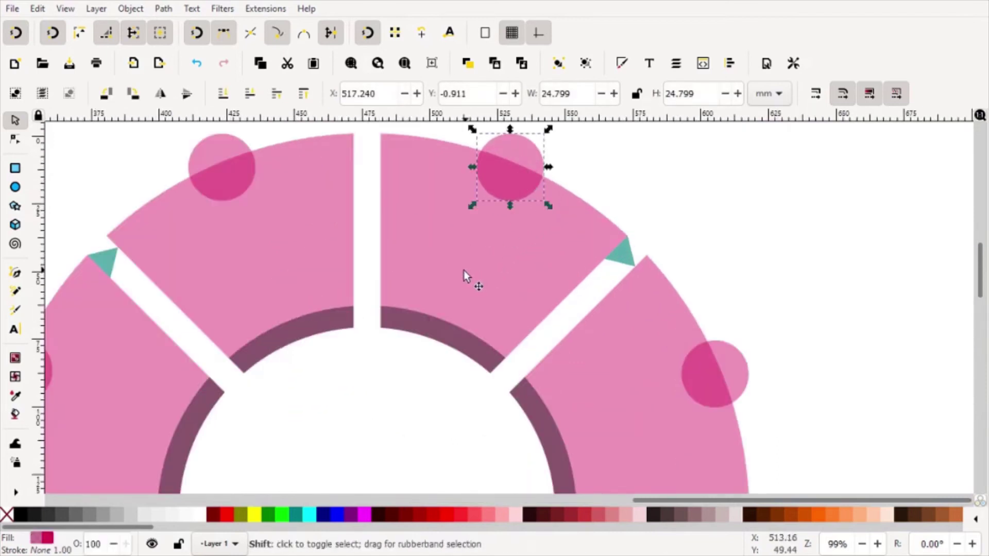
scroll(468, 271, down, 2)
click(598, 216)
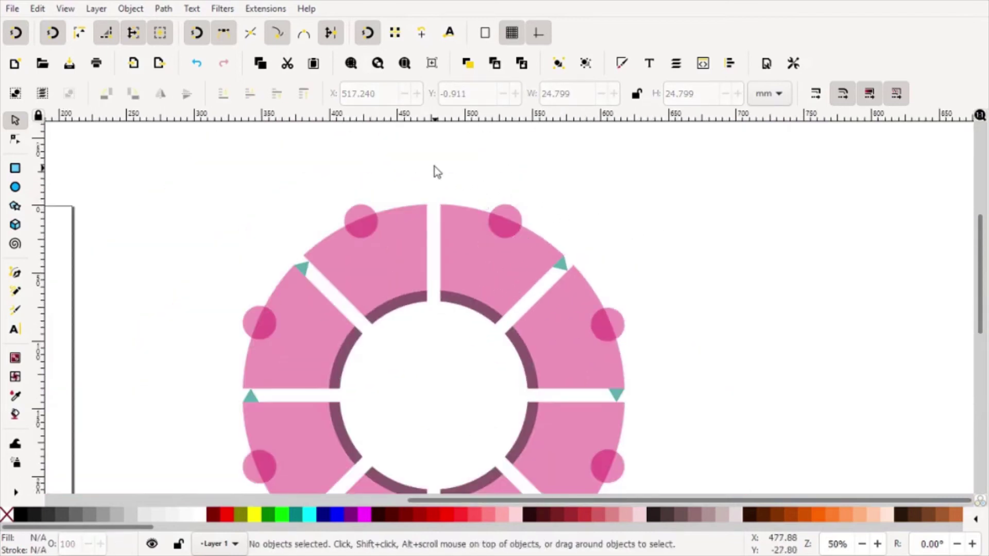
drag(434, 160, 535, 314)
drag(589, 357, 589, 356)
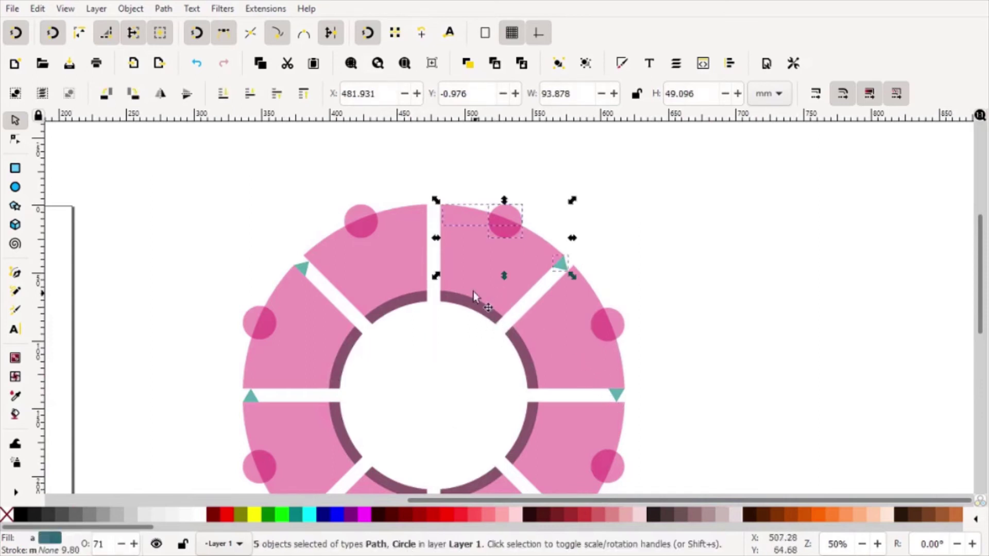
shift+click(468, 279)
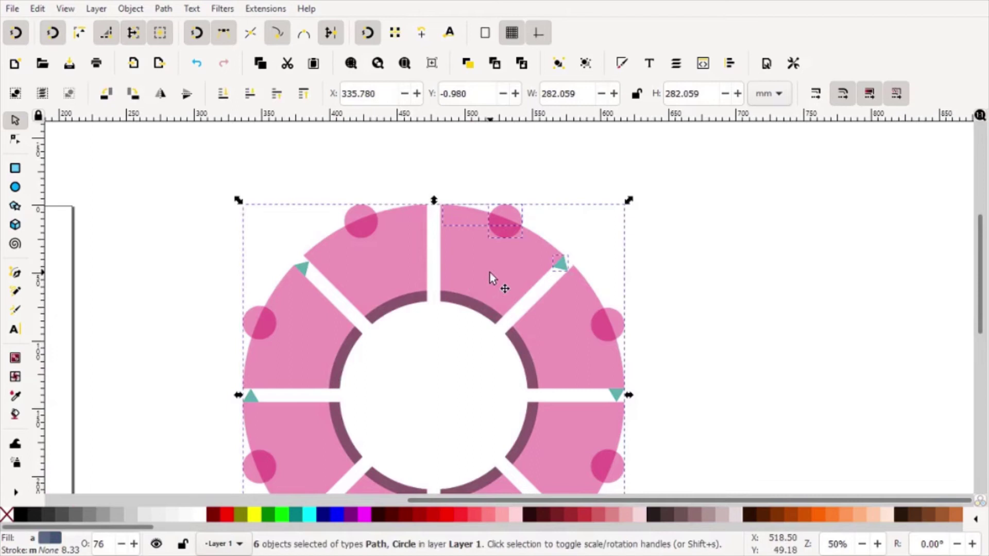
click(708, 220)
- Break the pink ring apart into separate segments
ctrl+scroll(572, 226, down, 2)
click(530, 252)
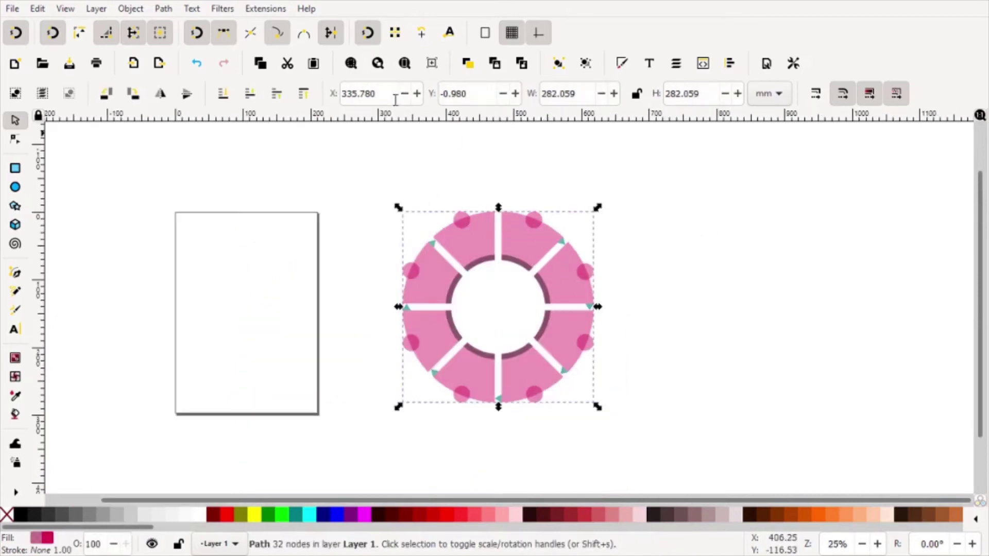
click(164, 9)
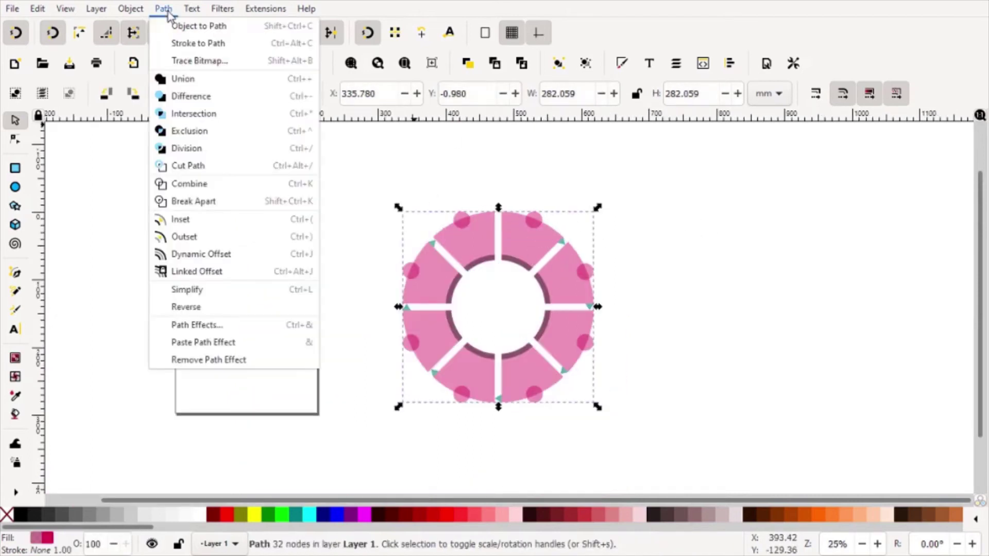
click(211, 202)
click(556, 250)
- Union the top-right segment with its circle and marker into one shape
ctrl+scroll(560, 242, up, 2)
mouse_move(415, 130)
mouse_down()
mouse_move(548, 276)
mouse_move(588, 344)
mouse_up()
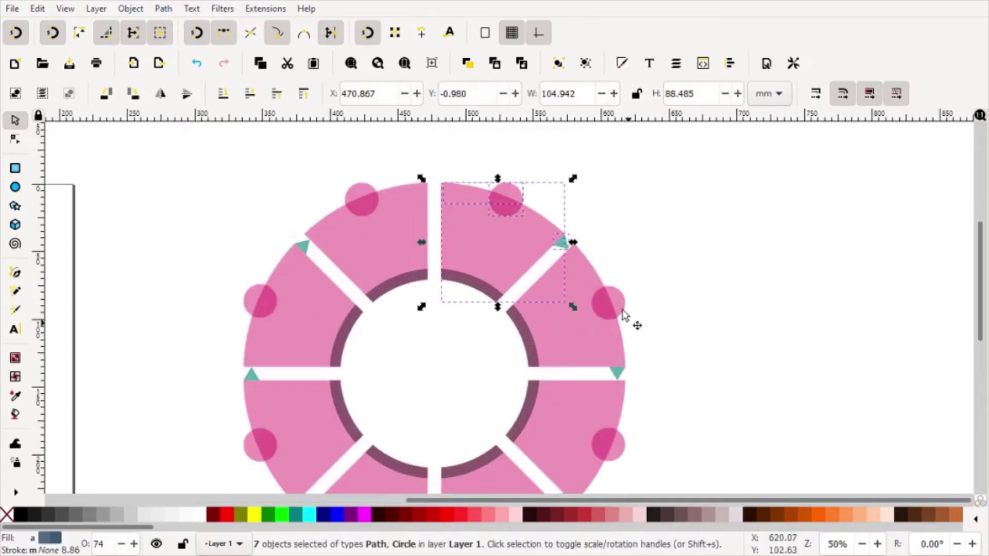
click(163, 9)
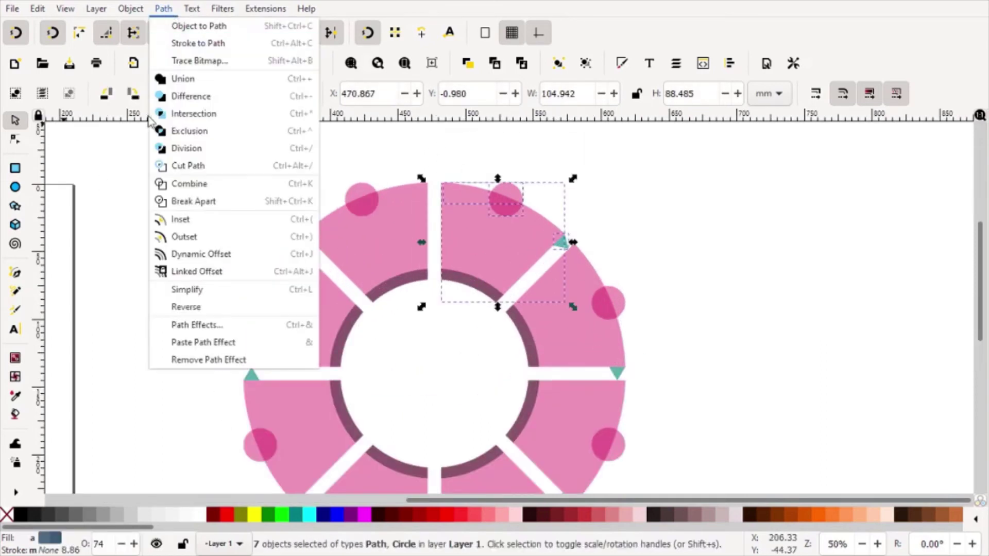
click(178, 78)
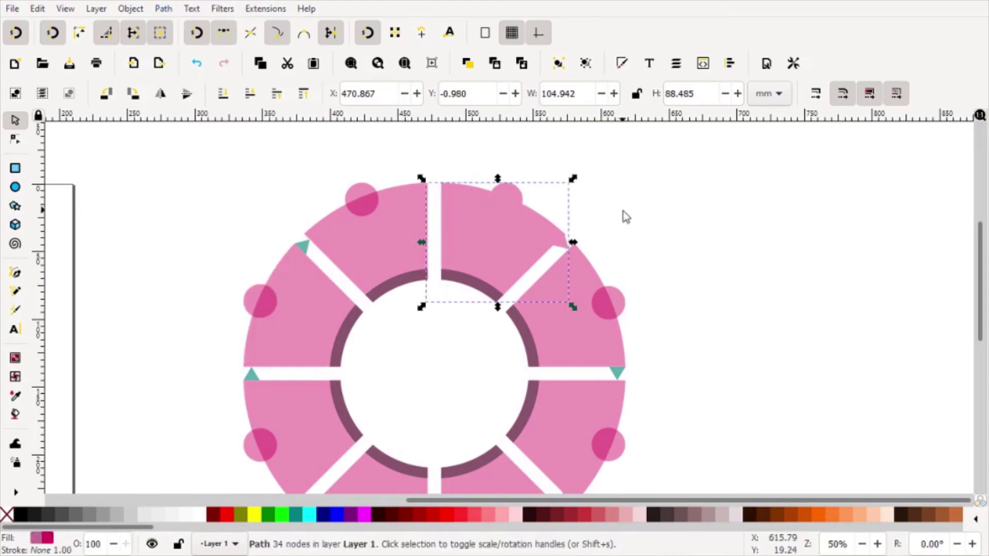
click(651, 302)
- Merge the right segment with its circle and marker into one shape
mouse_move(708, 395)
mouse_down()
mouse_move(487, 258)
mouse_move(477, 233)
mouse_up()
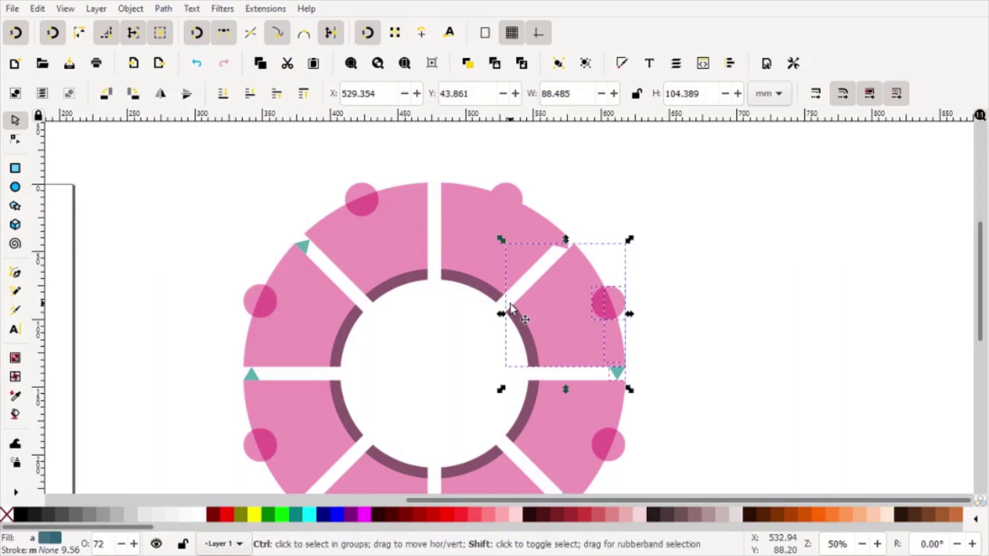
key(ctrl+k)
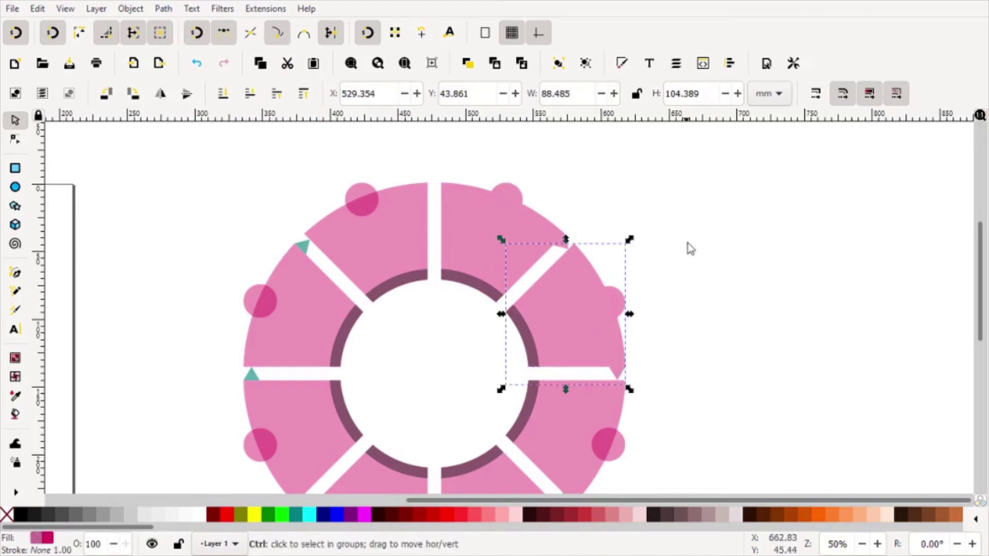
ctrl+scroll(662, 260, down, 3)
ctrl+scroll(638, 288, up, 2)
click(632, 298)
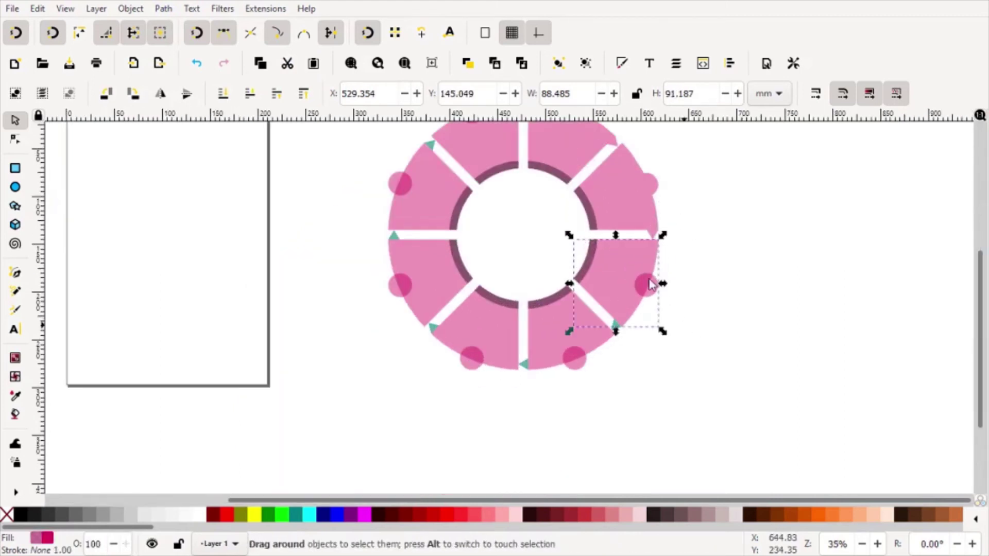
drag(742, 390, 555, 213)
click(711, 349)
drag(738, 343, 580, 242)
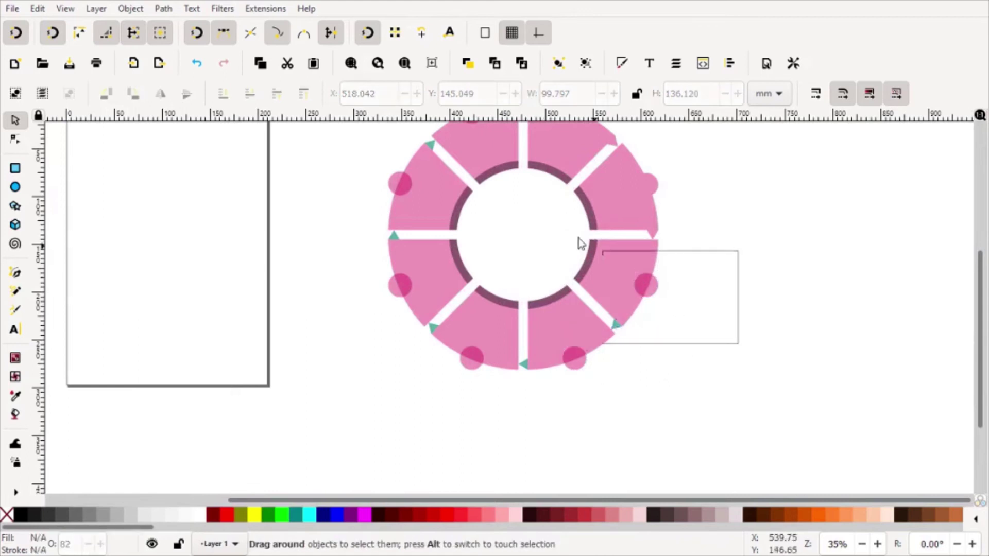
key(ctrl+plus)
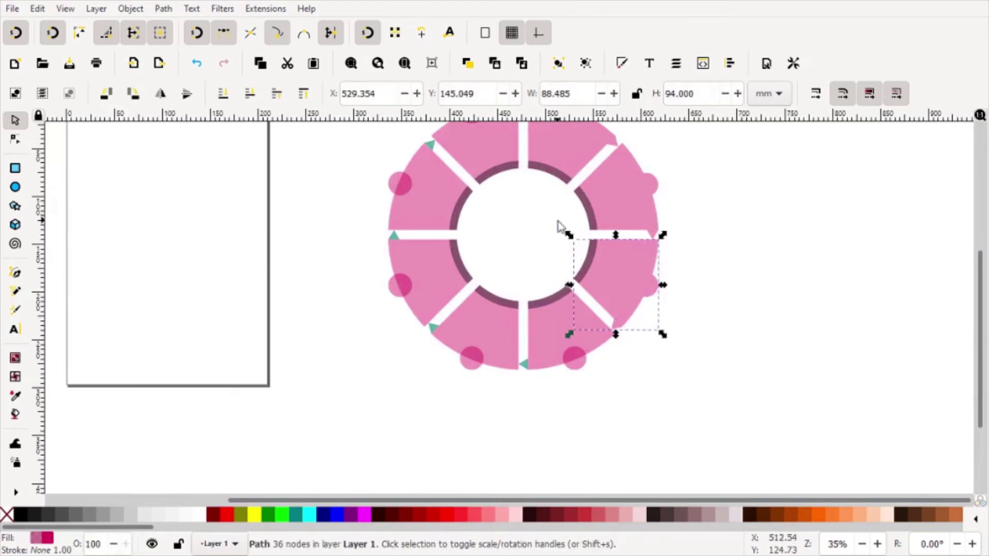
click(528, 385)
- Union the lower-right and lower-left segments with their circles and markers
drag(517, 257, 638, 423)
key(ctrl+plus)
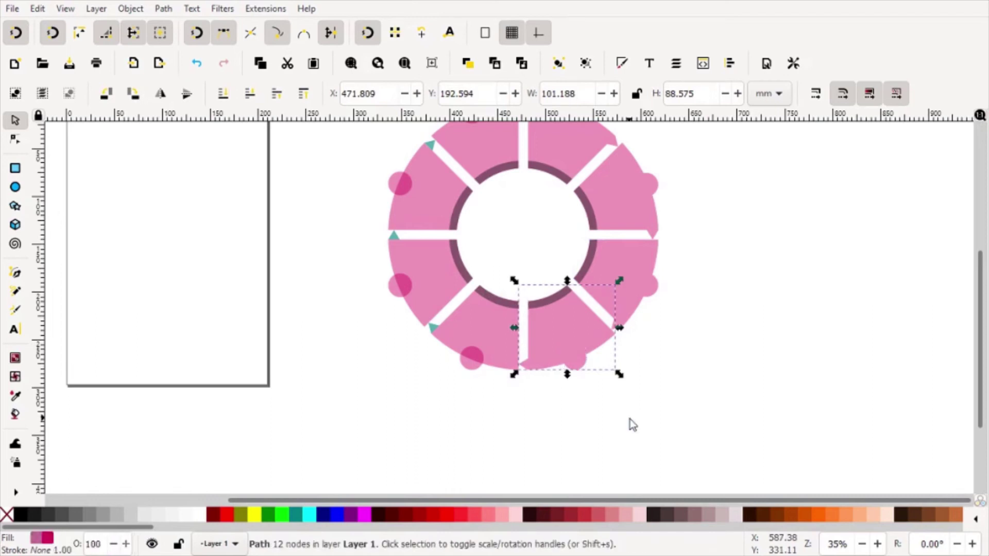
click(387, 238)
drag(371, 304, 570, 334)
key(ctrl+plus)
- Union the left and upper-left segments with their circles and markers
mouse_move(360, 226)
mouse_down()
mouse_move(432, 254)
mouse_move(498, 348)
mouse_up()
key(ctrl+plus)
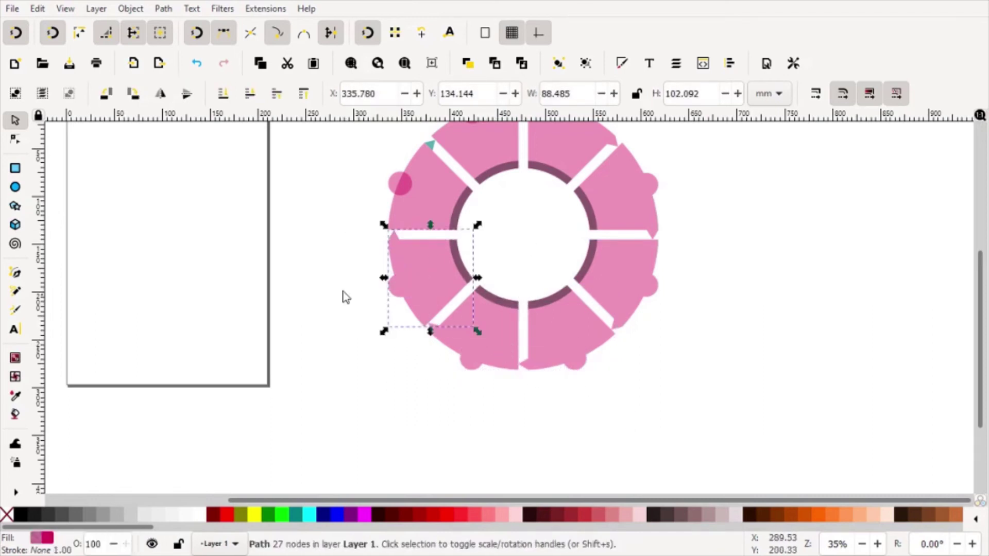
key(Escape)
scroll(350, 147, up, 2)
drag(350, 148, 493, 310)
key(ctrl+plus)
scroll(486, 289, up, 2)
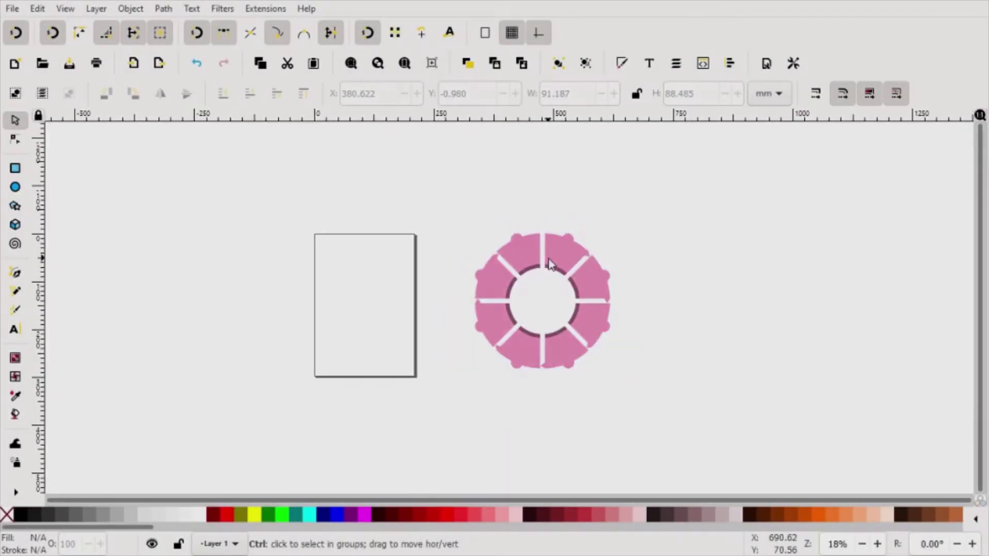
- Make the top-right segment's purple fill fully opaque and lighter
ctrl+scroll(520, 250, down, 2)
scroll(528, 305, down, 1)
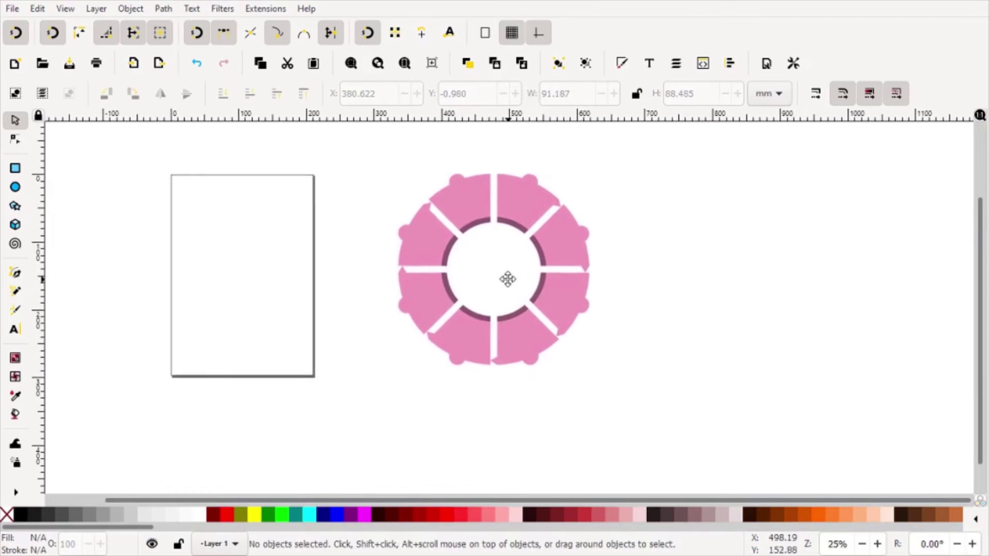
click(527, 212)
scroll(821, 514, down, 5)
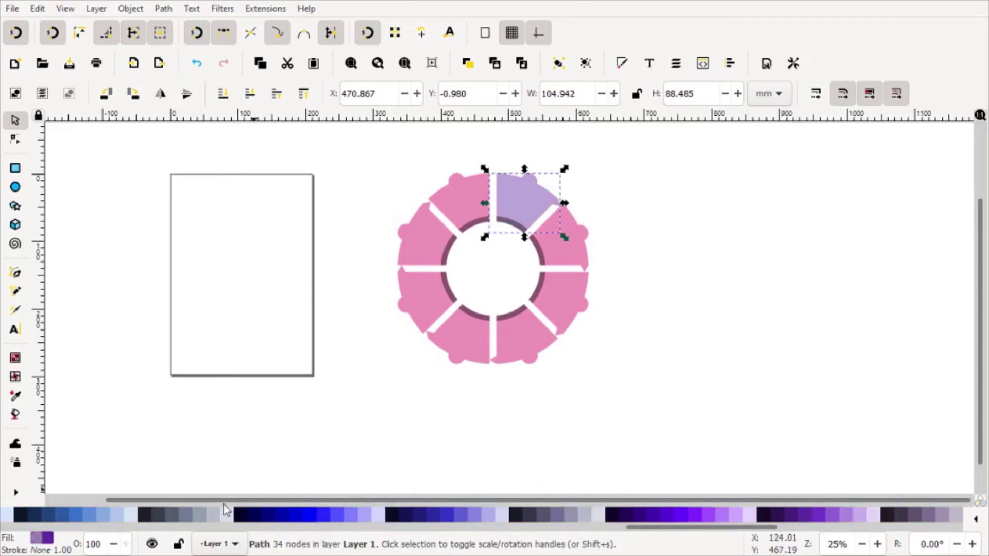
key(ctrl+shift+f)
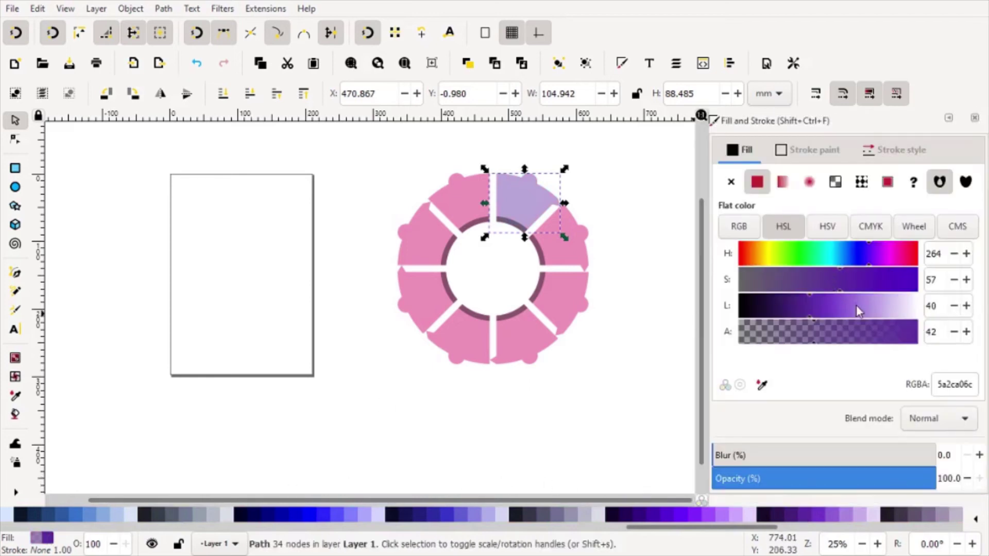
drag(878, 337, 953, 339)
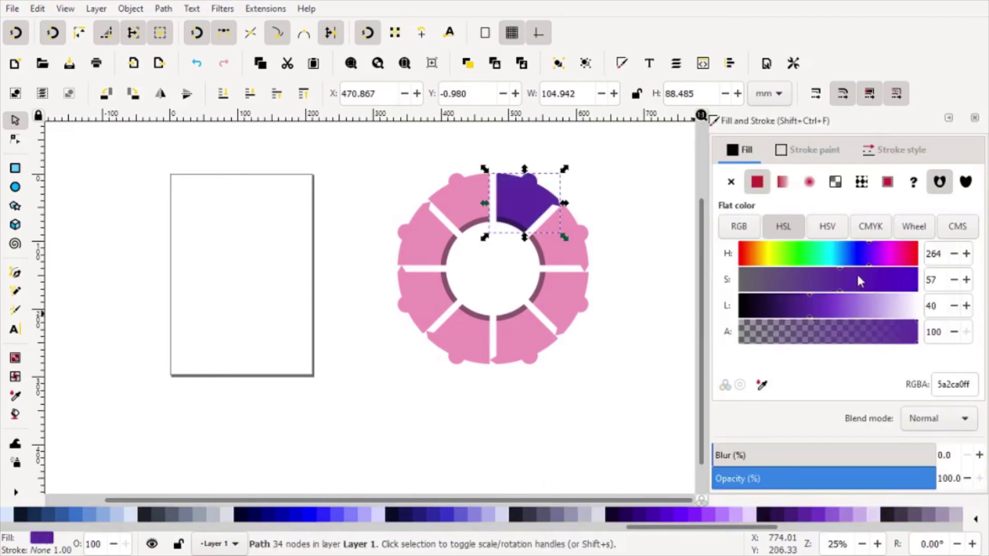
drag(830, 305, 848, 304)
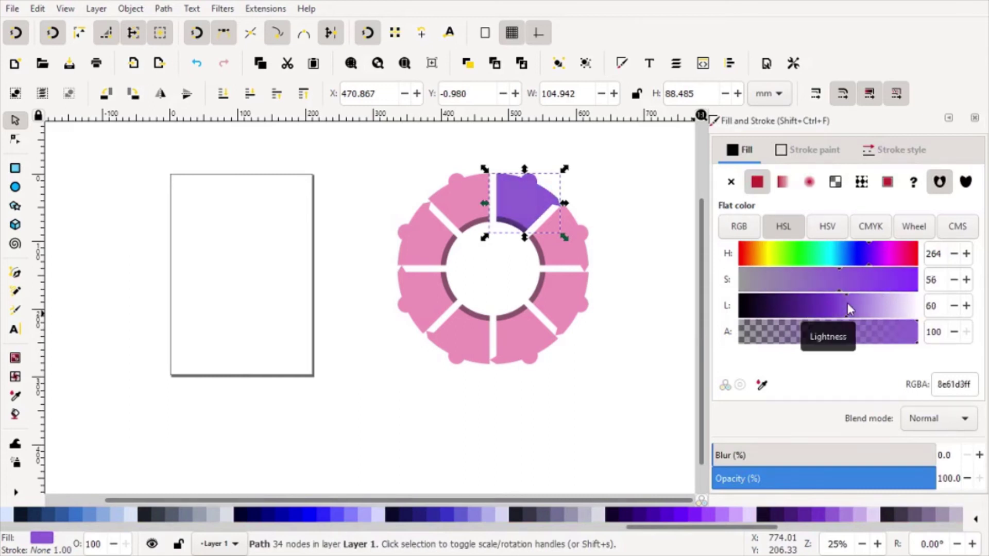
ctrl+scroll(593, 249, up, 2)
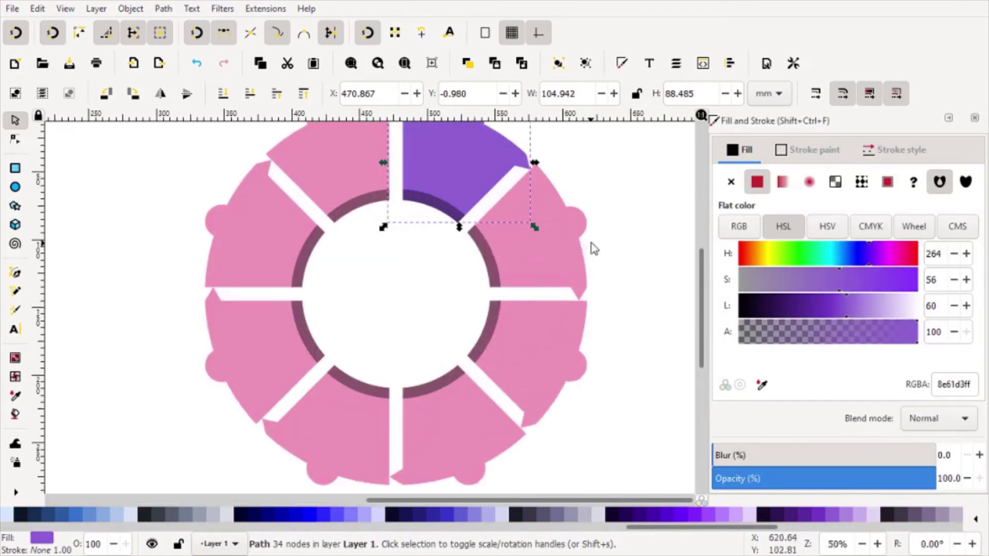
- Brighten the right segment's pink and turn the lower-right segment opaque green
click(584, 273)
drag(806, 307, 952, 339)
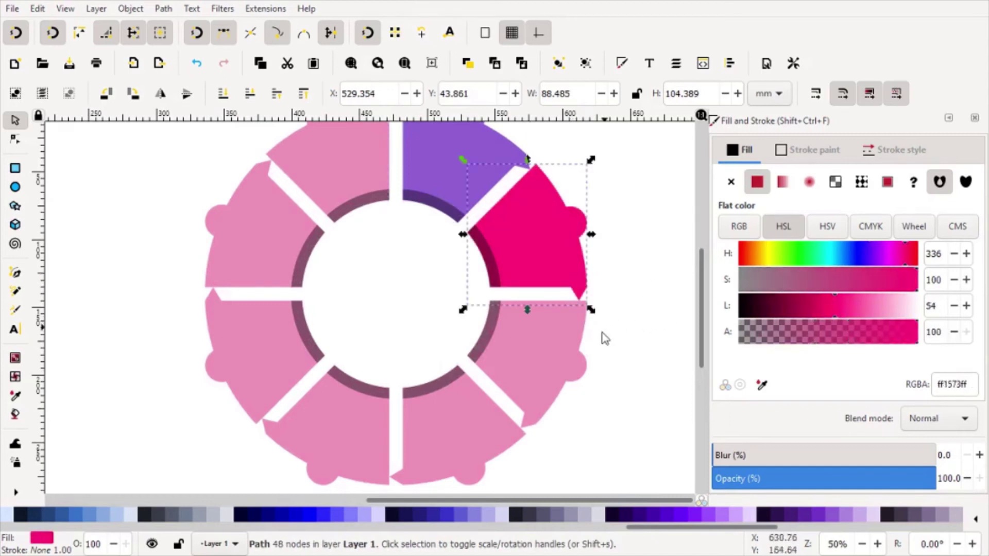
click(551, 352)
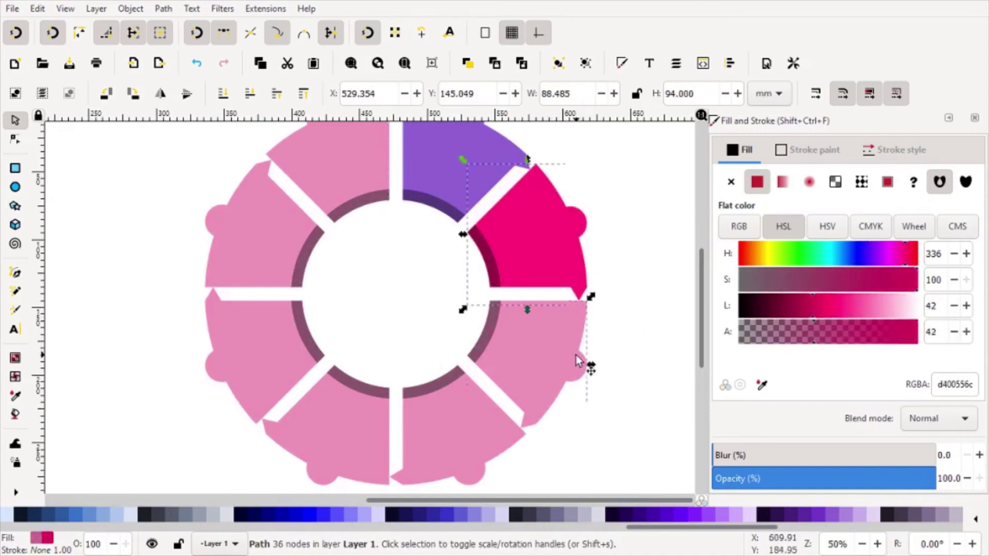
click(802, 261)
drag(843, 335, 916, 336)
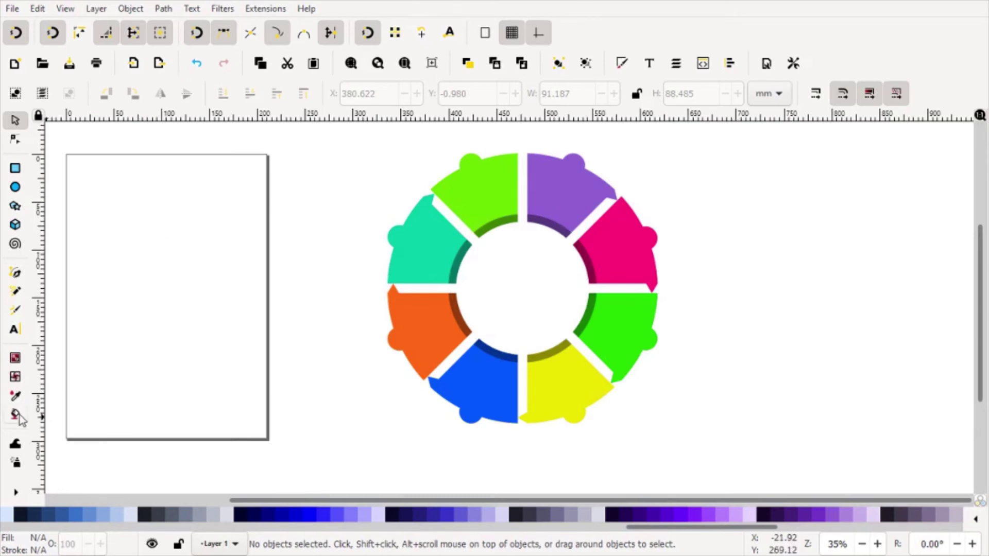
- Create the 01 number text, move it onto the purple segment, and make it white
click(14, 330)
click(700, 242)
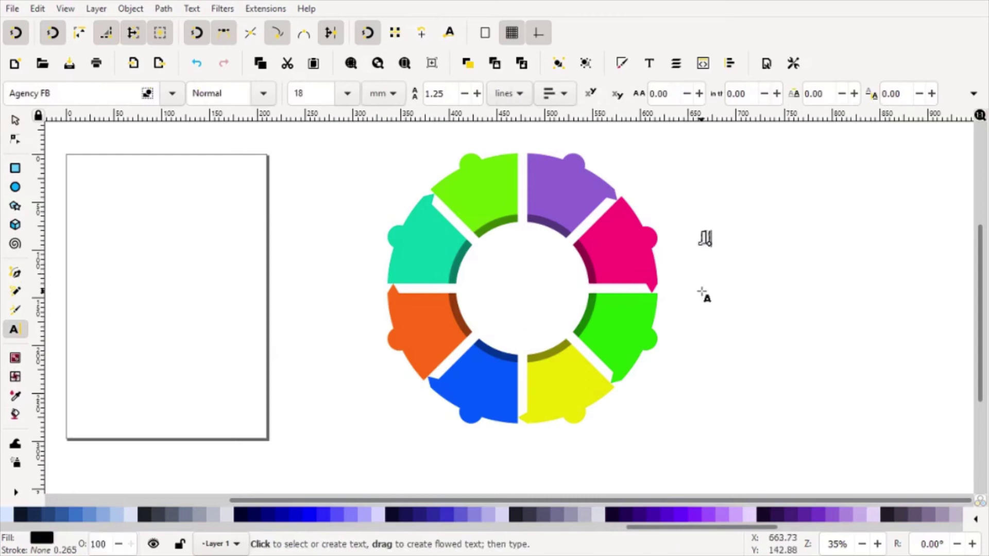
click(17, 122)
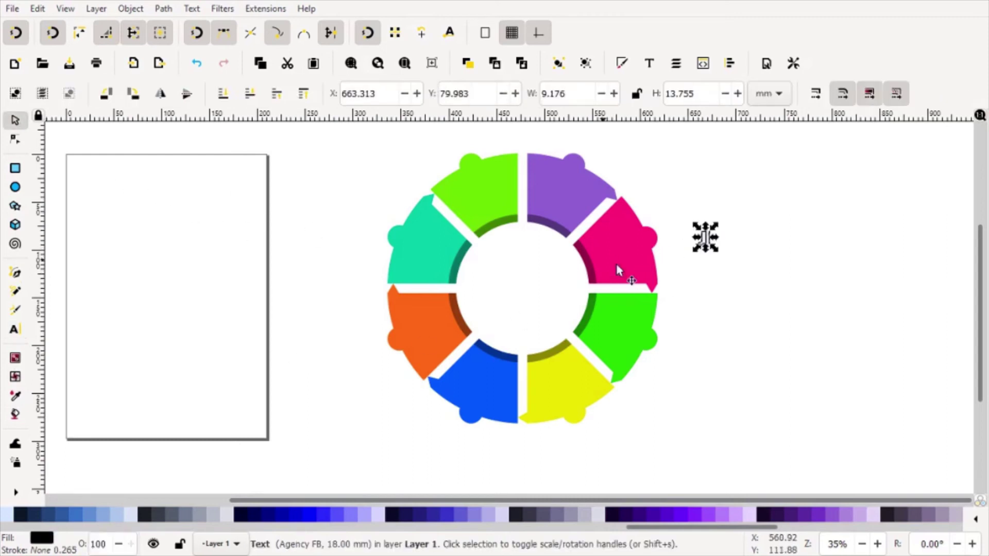
mouse_move(703, 237)
mouse_down()
mouse_move(569, 161)
mouse_move(565, 206)
mouse_up()
scroll(564, 167, up, 2)
scroll(562, 169, up, 3)
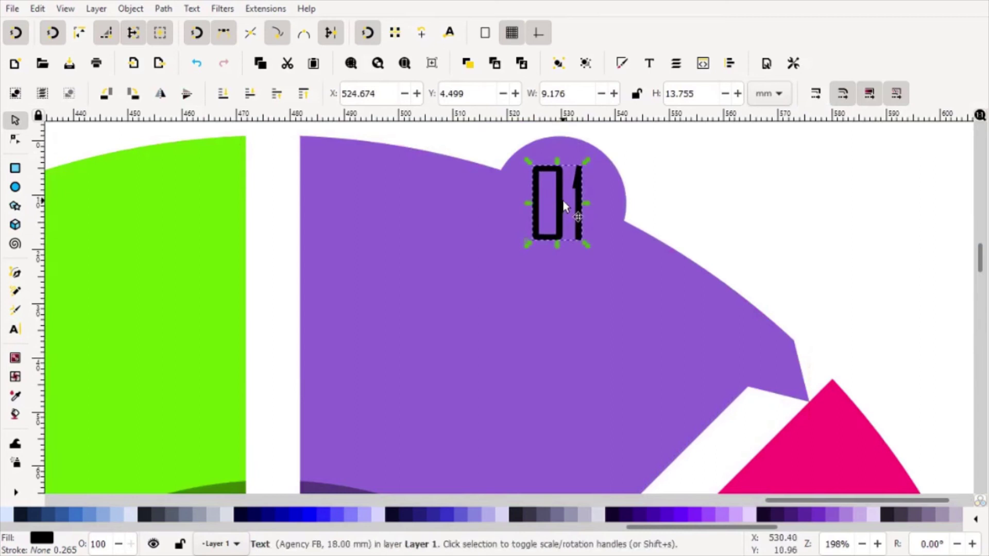
scroll(137, 513, up, 5)
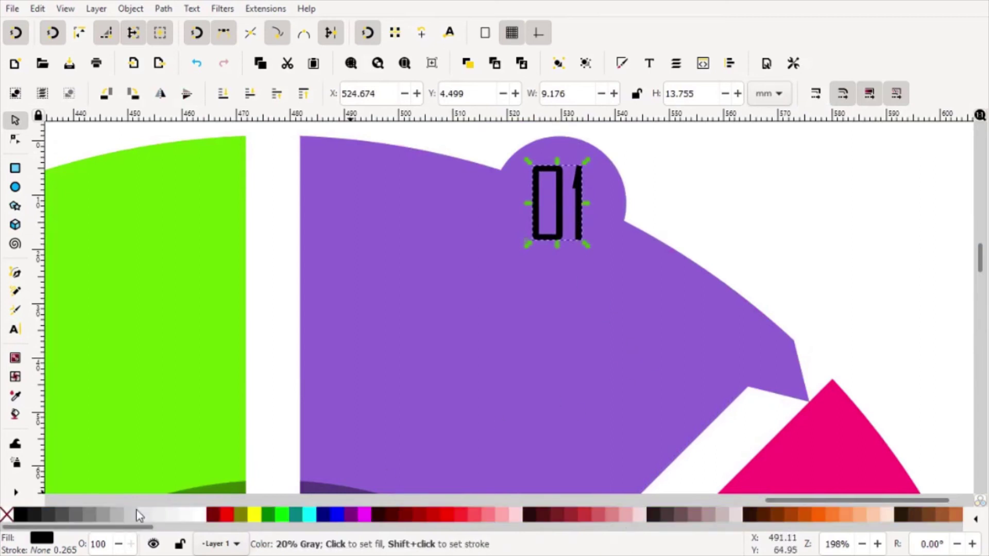
click(200, 518)
scroll(550, 228, down, 1)
- Duplicate the 01 label and place the copy on the pink segment's circle
right_click(561, 214)
click(603, 183)
scroll(480, 250, down, 1)
scroll(508, 227, down, 1)
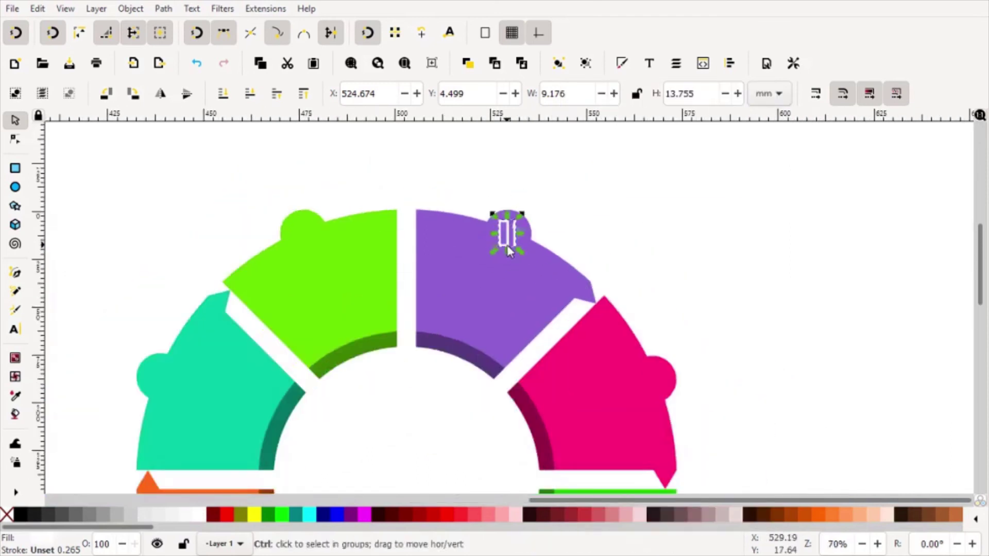
scroll(510, 235, up, 2)
drag(510, 234, 755, 429)
scroll(734, 234, down, 4)
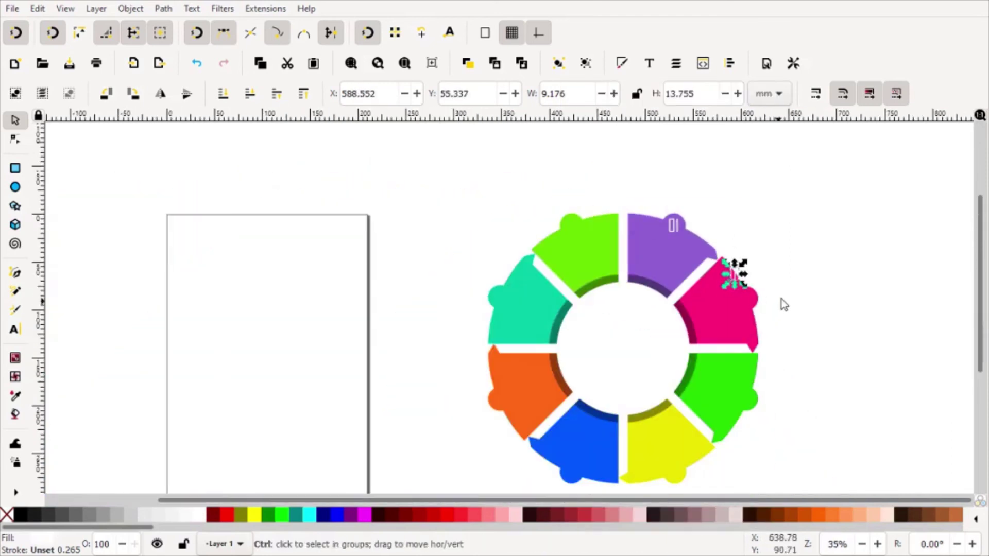
scroll(669, 253, up, 3)
drag(666, 250, 683, 302)
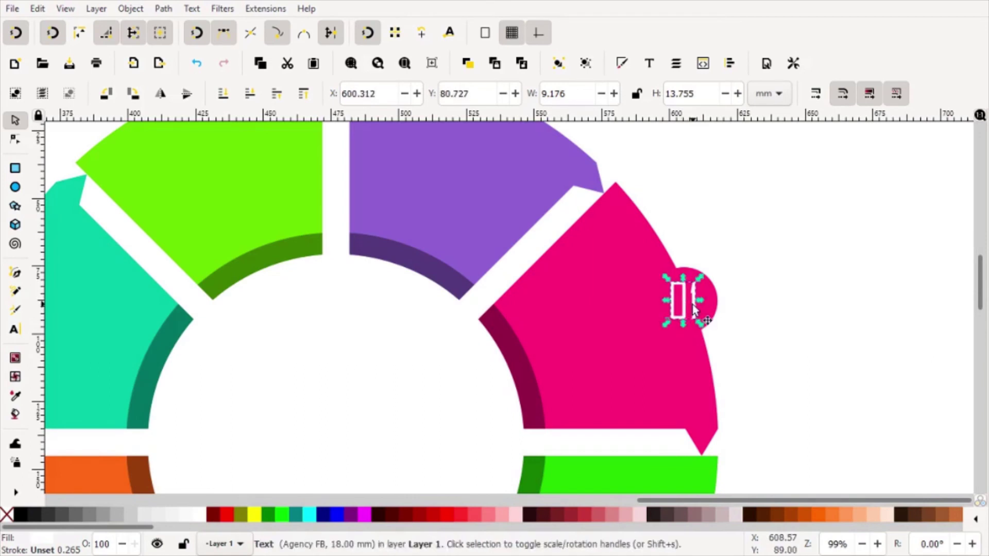
- Change the copied label on the pink segment to 02
key(t)
text(2)
click(20, 122)
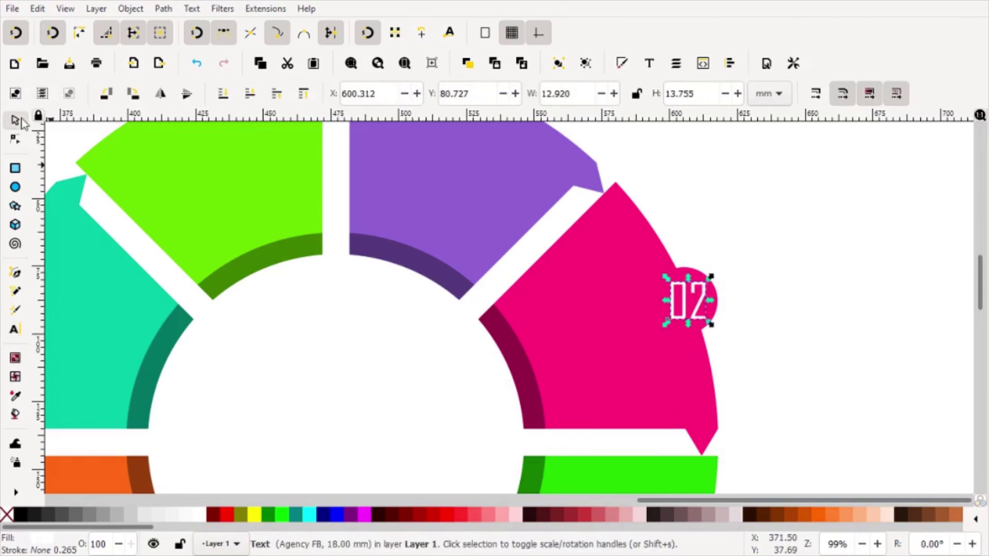
click(747, 260)
ctrl+scroll(633, 236, down, 2)
ctrl+scroll(669, 319, up, 1)
ctrl+scroll(623, 252, up, 1)
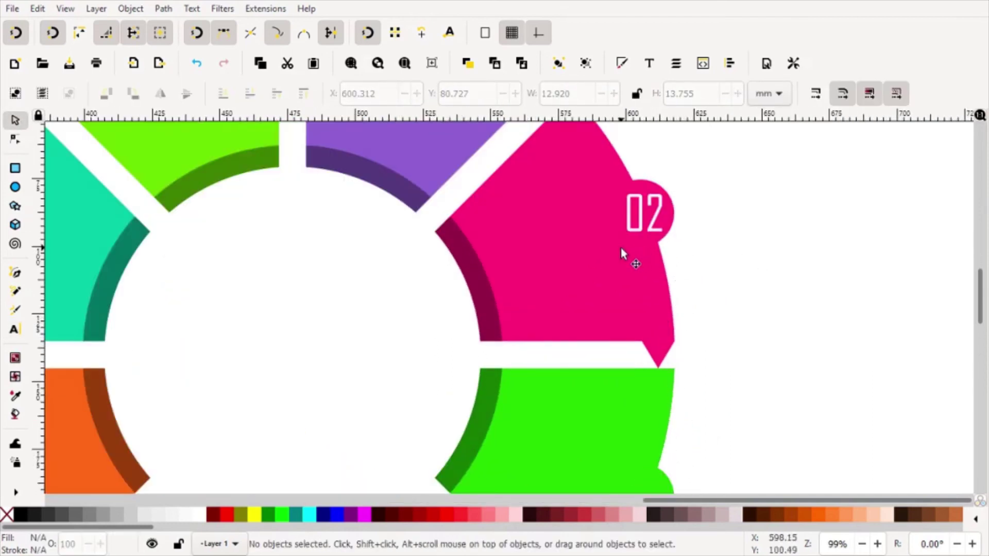
- Duplicate 02 onto the green segment's circle and change it to 03
click(644, 213)
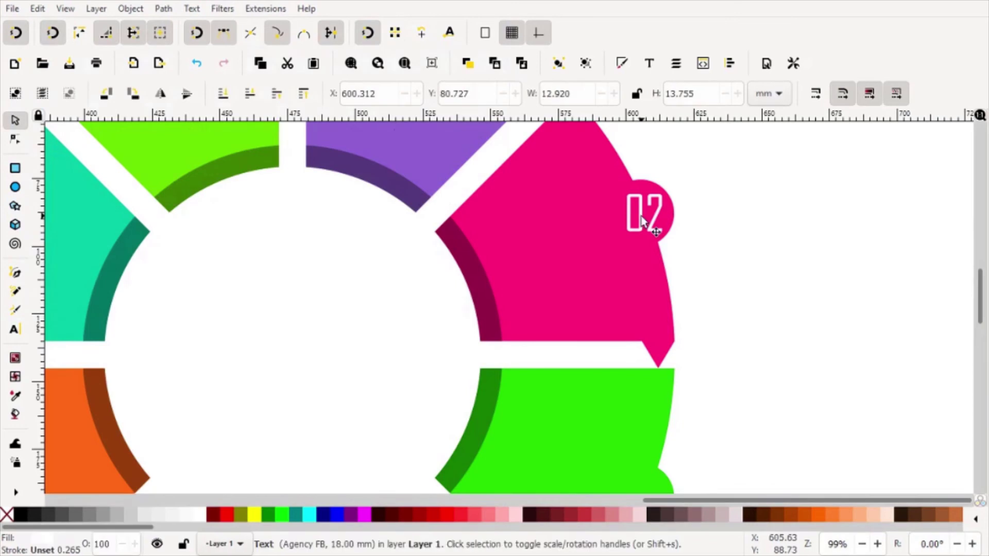
right_click(641, 211)
click(682, 184)
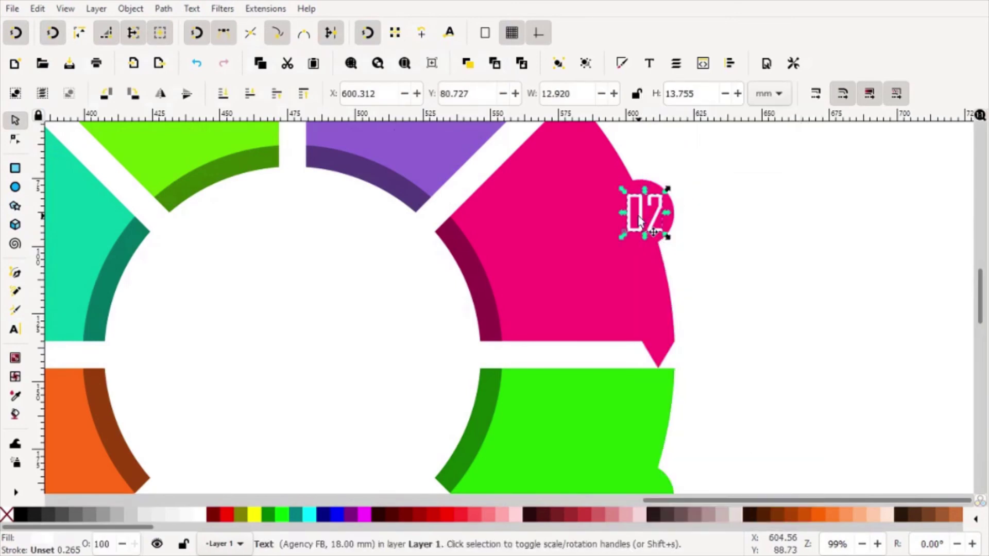
ctrl+scroll(639, 221, down, 1)
drag(651, 230, 634, 401)
ctrl+scroll(633, 400, up, 5)
drag(644, 326, 598, 298)
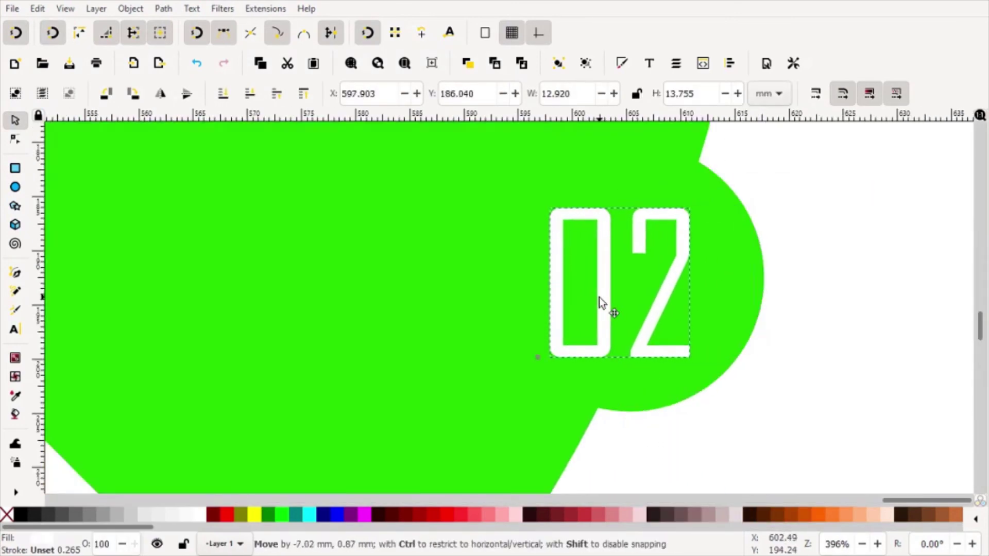
double_click(598, 298)
key(Delete)
text(3)
ctrl+scroll(652, 284, down, 3)
click(15, 119)
- Duplicate 03 onto the yellow segment's circle and change it to 04
right_click(652, 283)
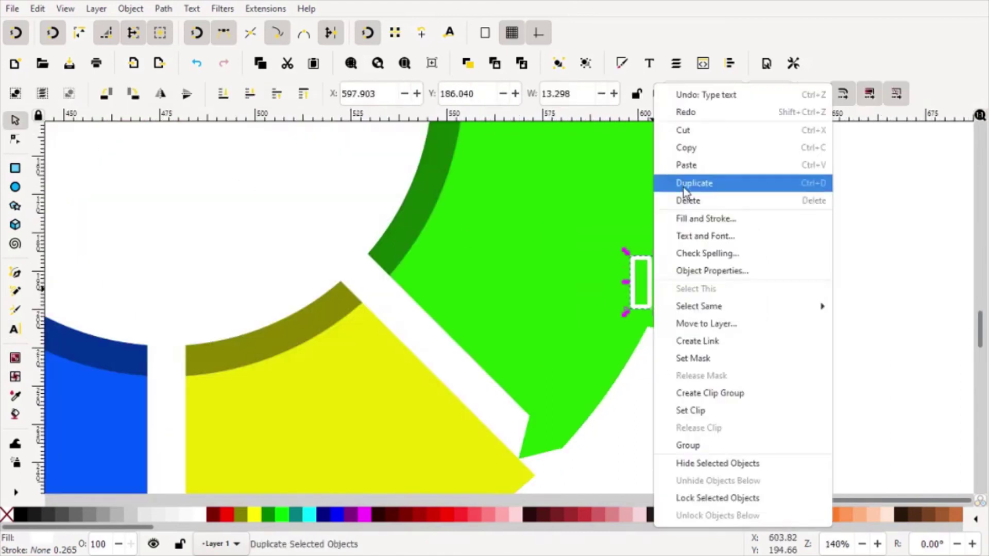
click(684, 188)
ctrl+scroll(669, 222, down, 3)
drag(504, 219, 409, 315)
ctrl+scroll(409, 314, up, 4)
drag(435, 256, 434, 277)
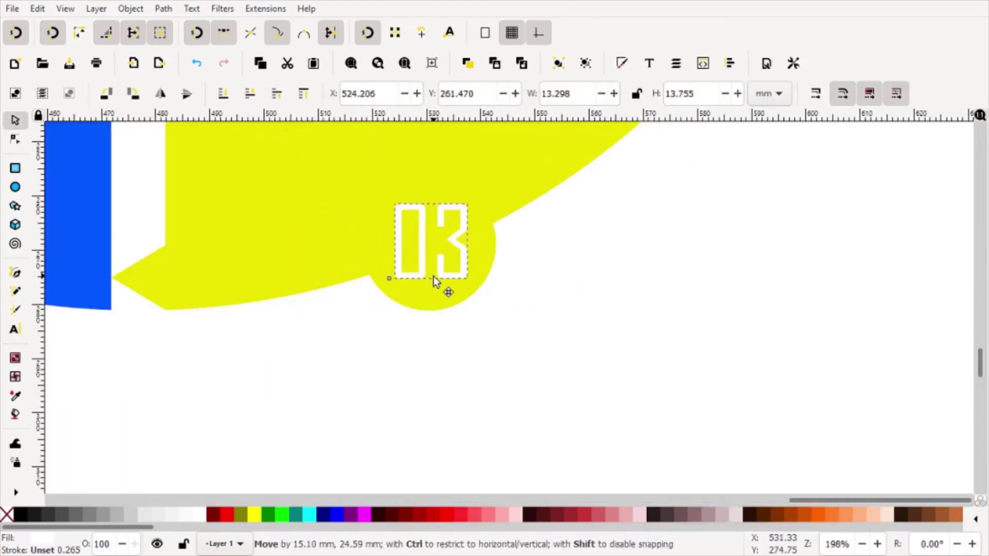
double_click(433, 279)
key(Delete)
text(4)
key(F1)
- Move the next copy onto the blue segment and change it to 05
ctrl+scroll(553, 349, down, 5)
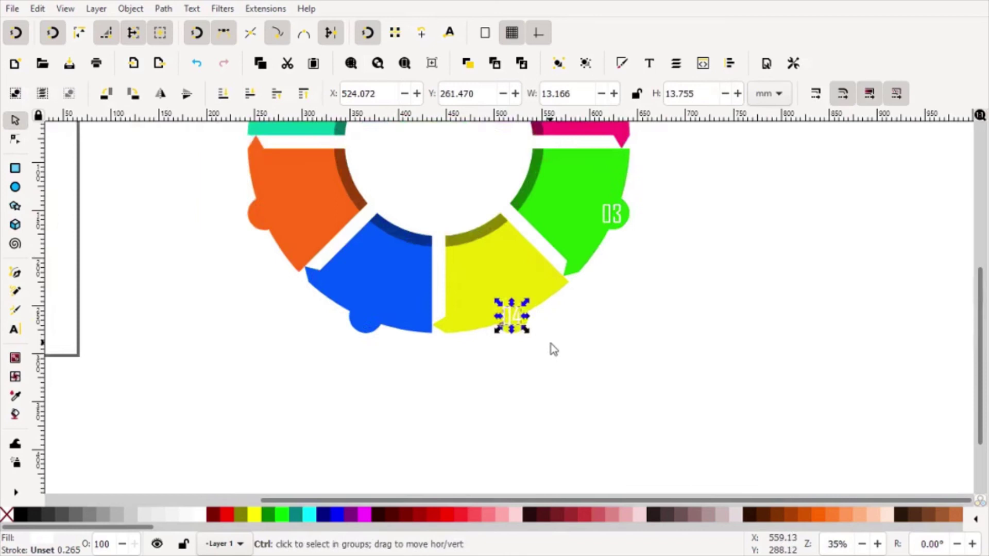
ctrl+scroll(554, 349, up, 3)
drag(577, 282, 289, 283)
ctrl+scroll(323, 309, up, 4)
double_click(400, 210)
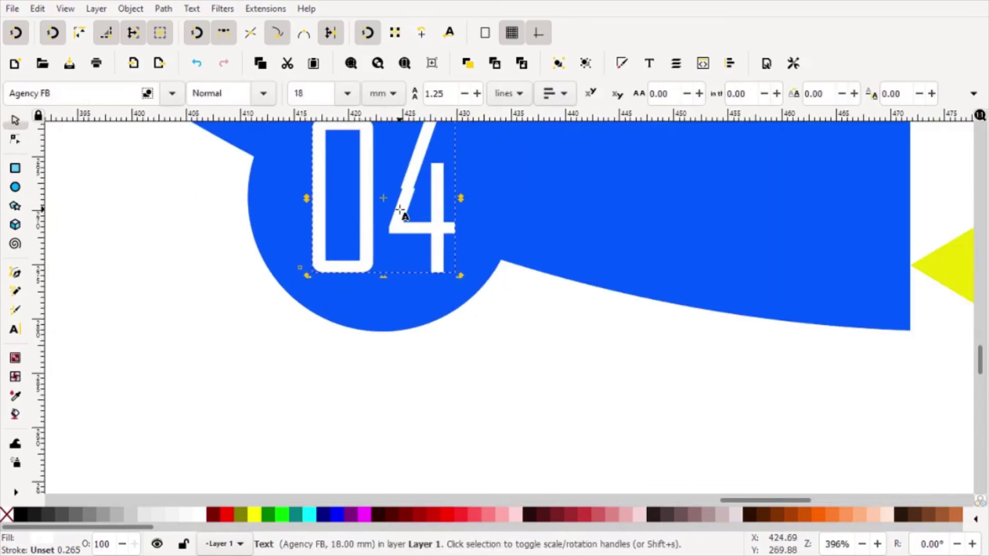
key(shift+End)
text(5)
key(F1)
- Duplicate the 05 label and position the copy on the orange segment's circle
ctrl+scroll(298, 276, down, 4)
right_click(398, 281)
click(443, 187)
drag(390, 281, 254, 191)
ctrl+scroll(397, 282, down, 1)
ctrl+scroll(397, 282, up, 5)
drag(397, 283, 389, 236)
ctrl+scroll(349, 283, down, 4)
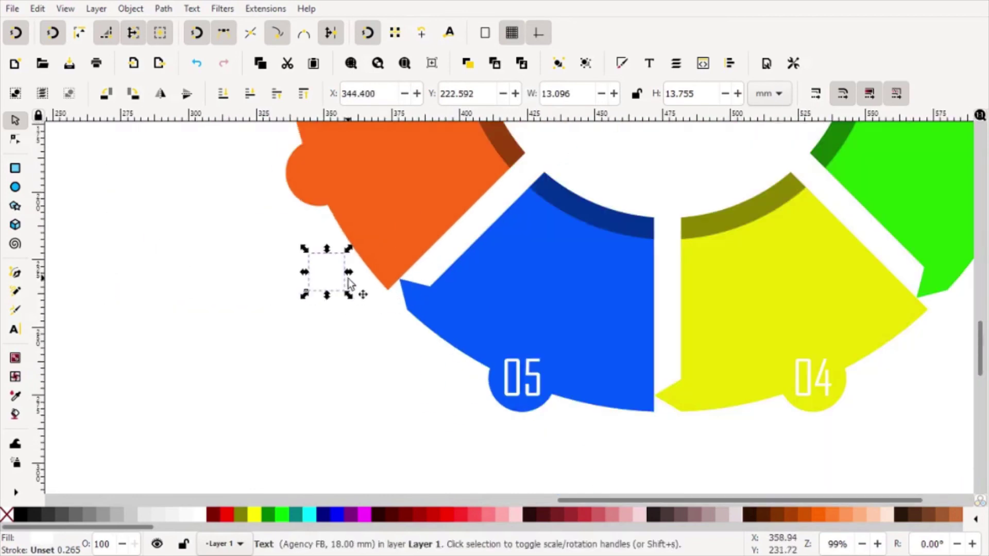
drag(348, 282, 322, 172)
ctrl+scroll(323, 172, up, 4)
drag(337, 225, 336, 215)
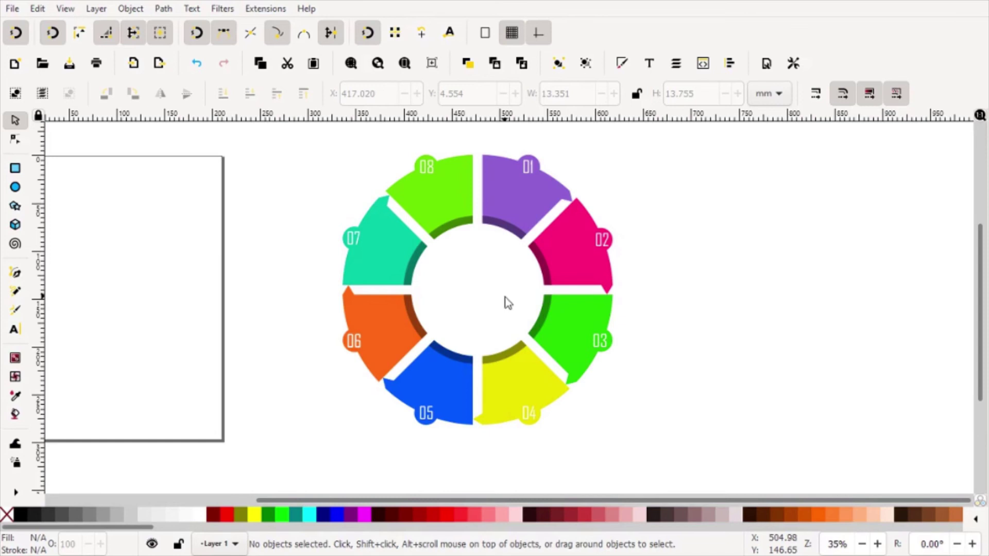
- Type PROCESS in the ring's centre, nudge it slightly right and down, then reopen it for editing
click(15, 330)
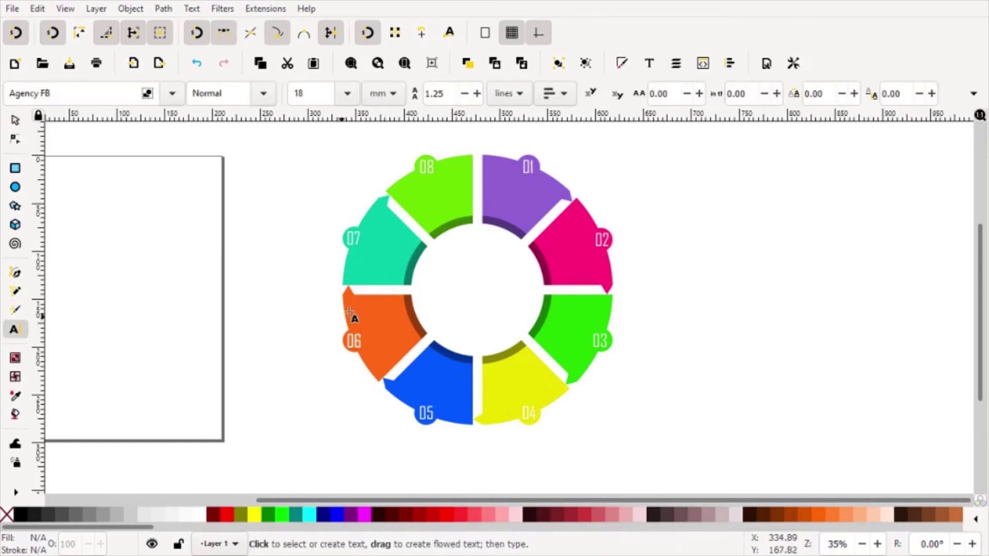
click(446, 267)
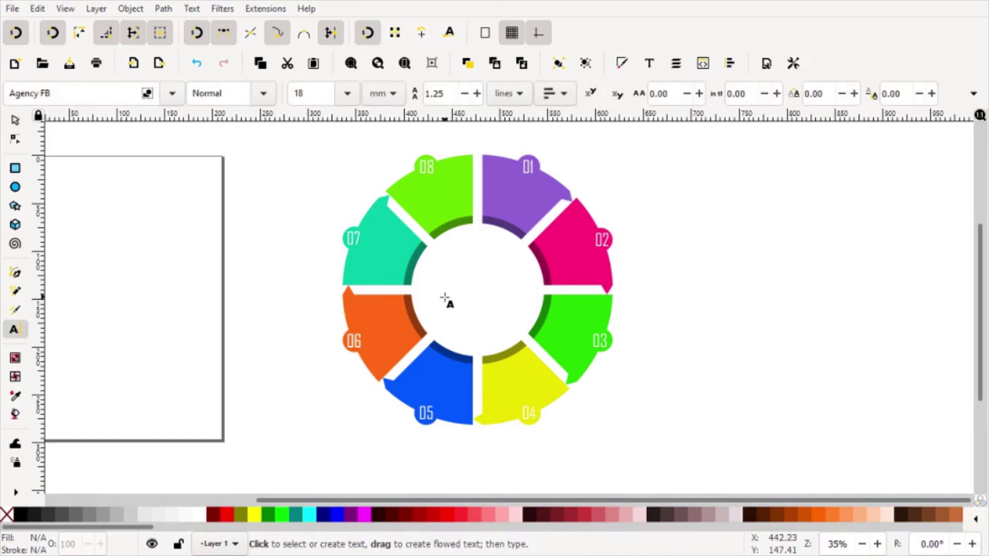
text(0)
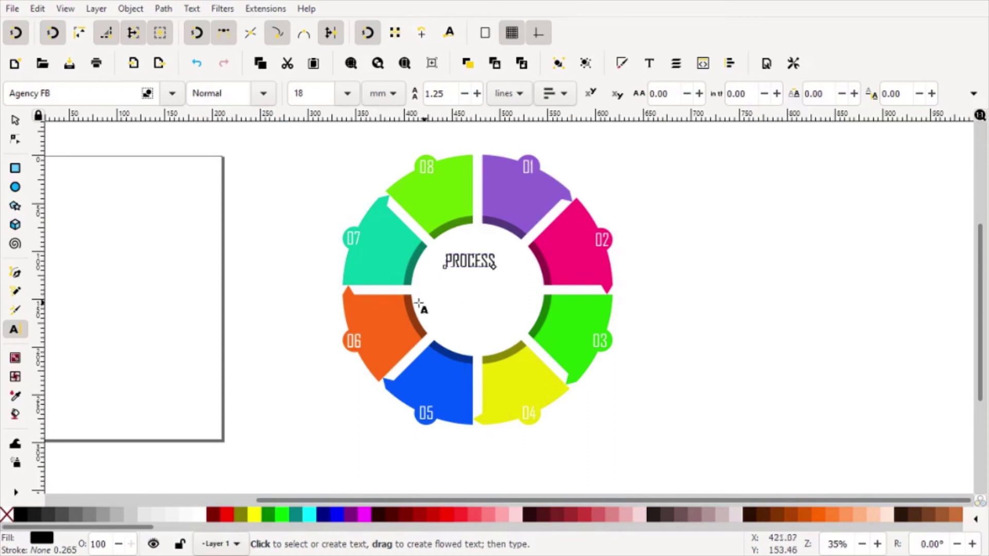
click(15, 121)
drag(476, 264, 484, 267)
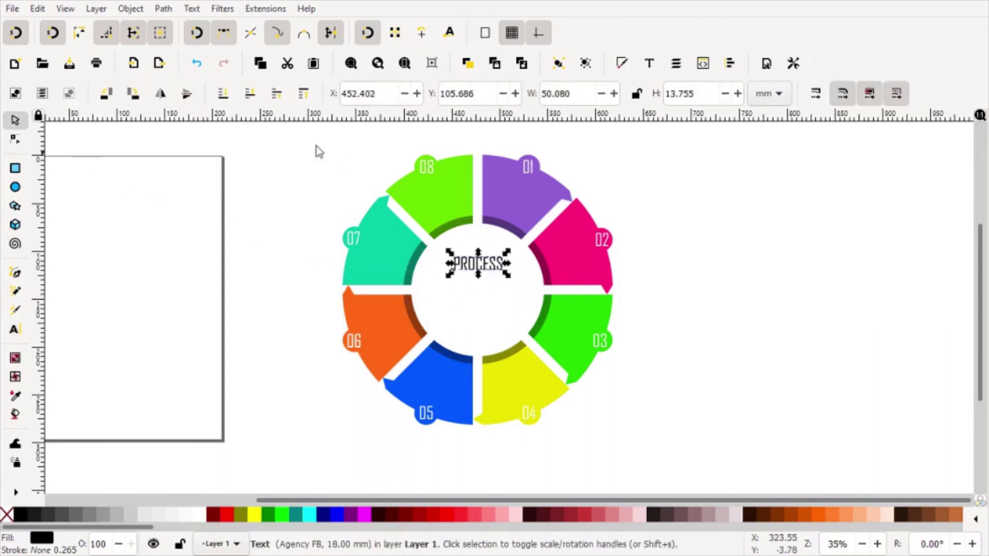
double_click(496, 275)
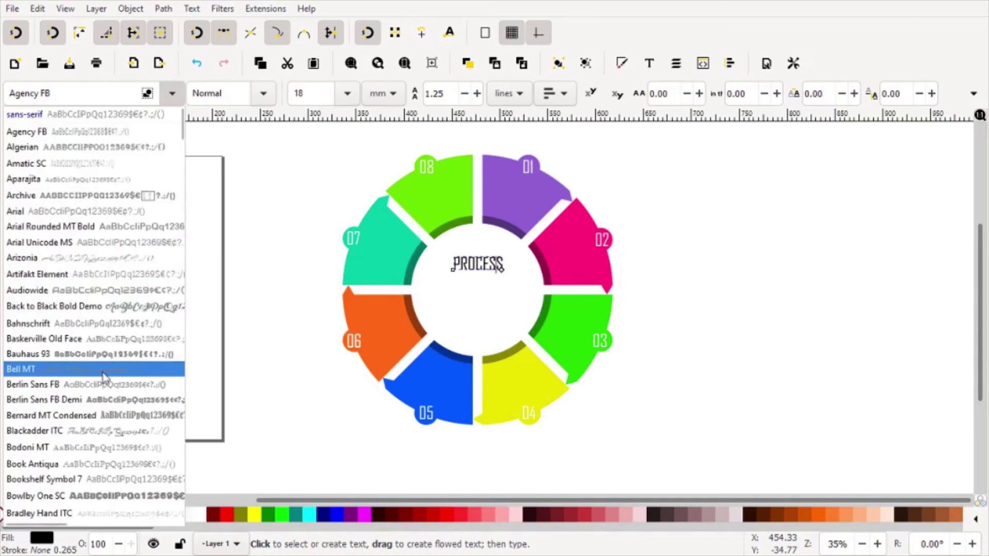
- Set PROCESS to Britannic Bold, nudge it down-left and enlarge it
scroll(106, 371, down, 4)
click(103, 280)
click(14, 120)
drag(487, 267, 480, 285)
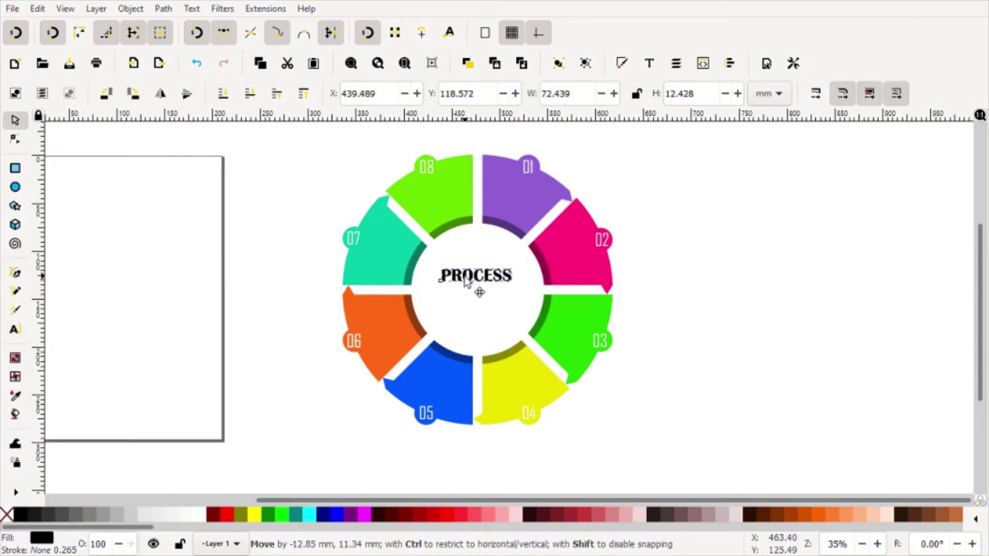
scroll(493, 311, up, 3)
drag(564, 245, 612, 238)
- Duplicate PROCESS above as a small title and retype it as THE
right_click(515, 258)
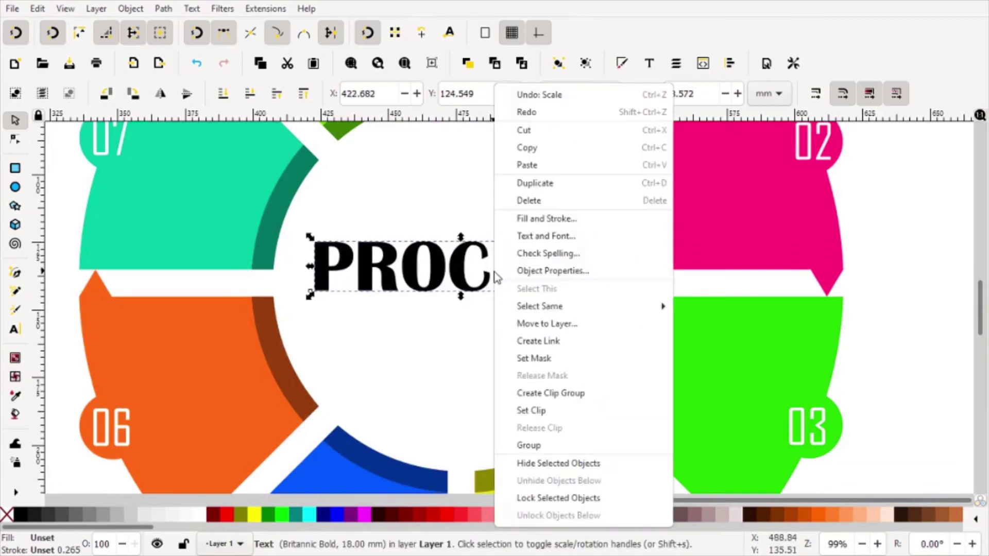
click(541, 184)
drag(477, 280, 481, 236)
drag(613, 189, 586, 205)
click(515, 266)
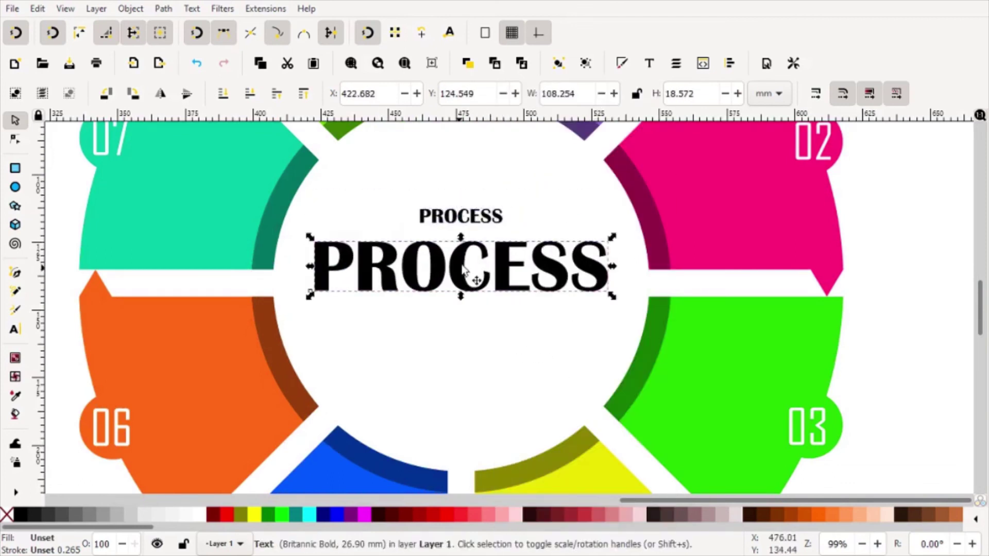
key(t)
click(468, 217)
key(ctrl+a)
text(THE)
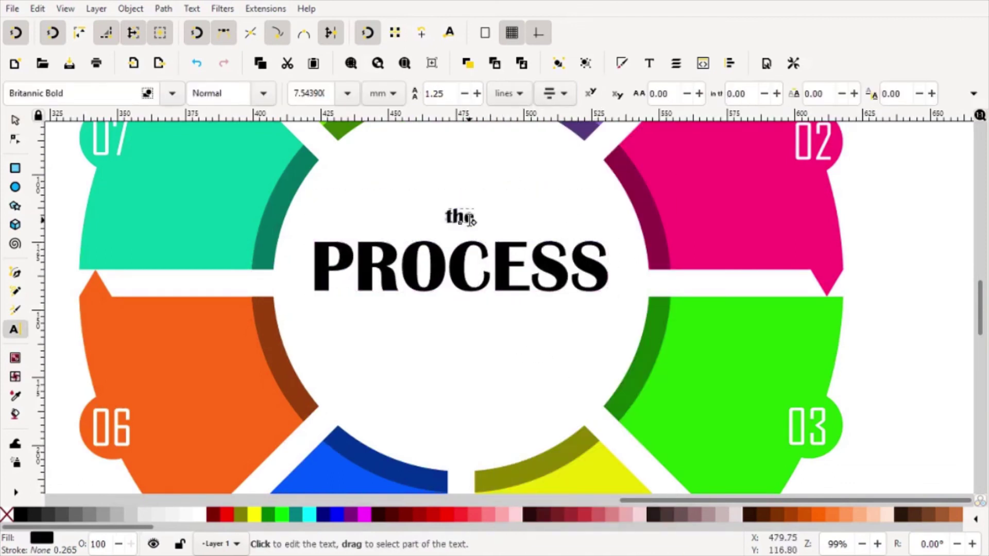
- Duplicate PROCESS below as a small copy with letter spacing 16
click(15, 121)
click(438, 289)
right_click(448, 289)
click(499, 192)
drag(462, 292, 462, 344)
mouse_move(607, 291)
mouse_down()
mouse_move(598, 304)
mouse_move(490, 316)
mouse_up()
scroll(598, 304, up, 2)
key(t)
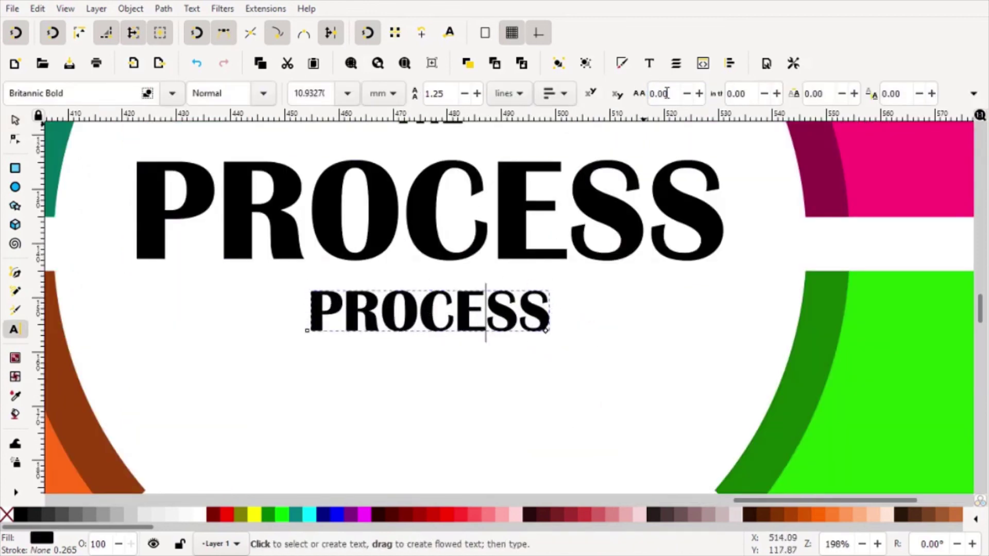
text(16)
key(Return)
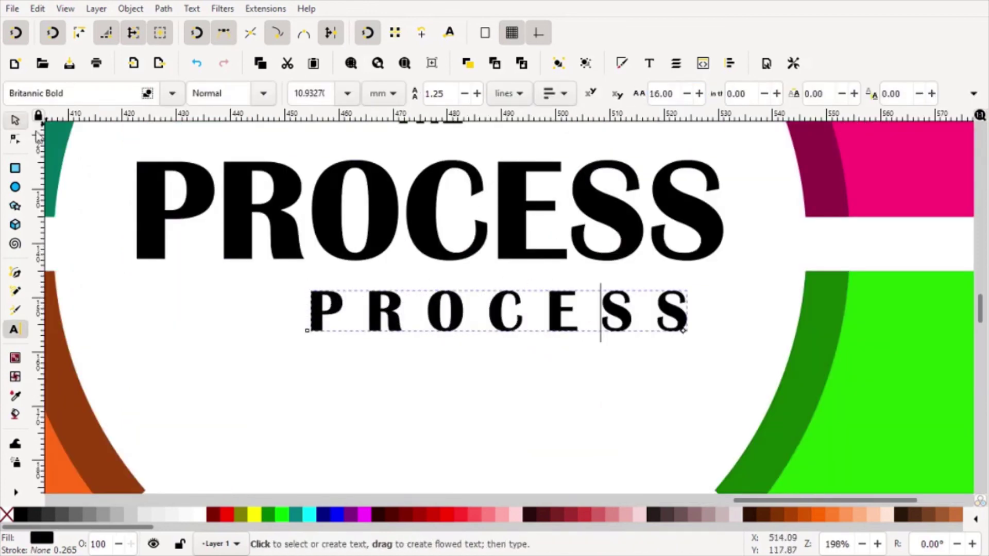
key(F1)
drag(601, 311, 601, 316)
- Colour the large PROCESS text green using the Dropper
key(5)
drag(164, 233, 542, 353)
click(436, 298)
scroll(450, 322, up, 3)
scroll(401, 308, down, 2)
click(15, 395)
click(593, 329)
key(F1)
key(Escape)
- Colour THE and the small spaced text blue, sampled from the blue segment
scroll(447, 312, up, 1)
click(397, 198)
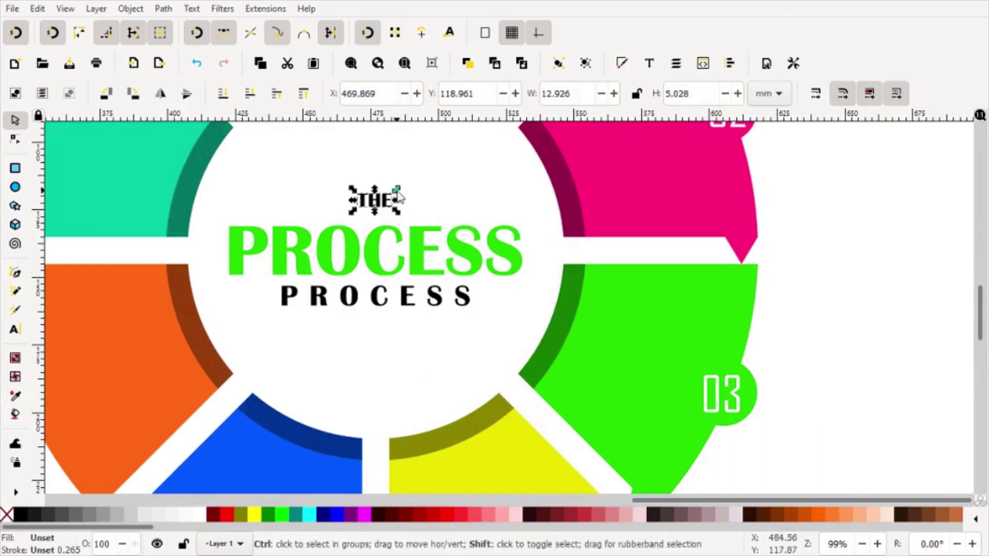
key(5)
key(Escape)
click(462, 217)
key(d)
click(419, 371)
key(F1)
click(443, 271)
key(d)
click(412, 381)
- Replace the small spaced word with TAGLINE
key(F1)
ctrl+scroll(477, 294, up, 1)
double_click(479, 282)
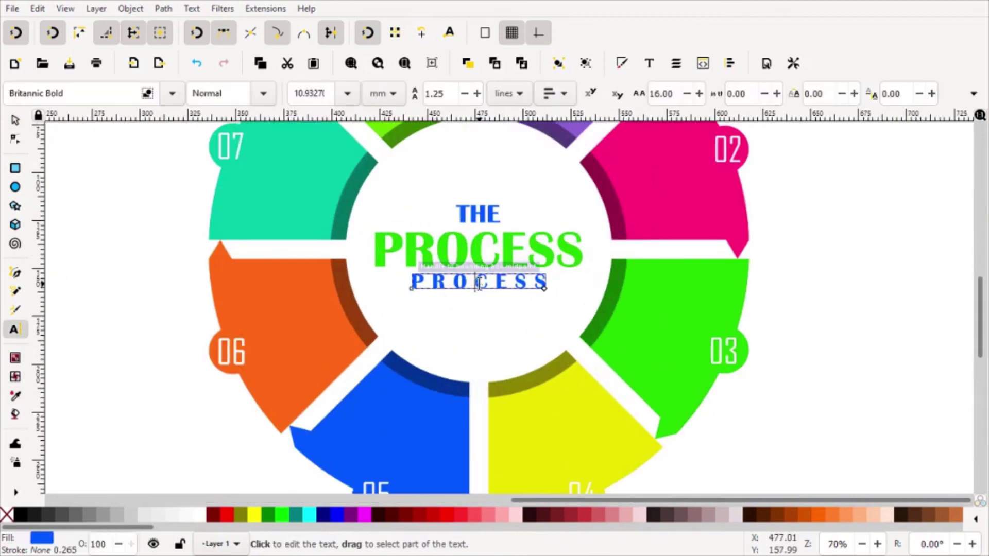
key(ctrl+a)
key(BackSpace)
text(TAG)
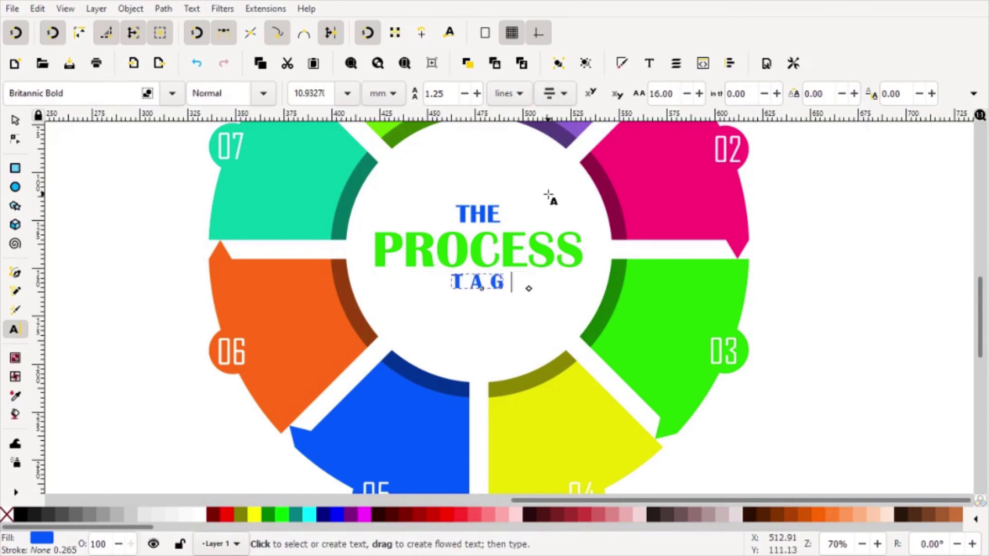
text(LINE)
key(Escape)
key(F1)
ctrl+scroll(633, 249, down, 3)
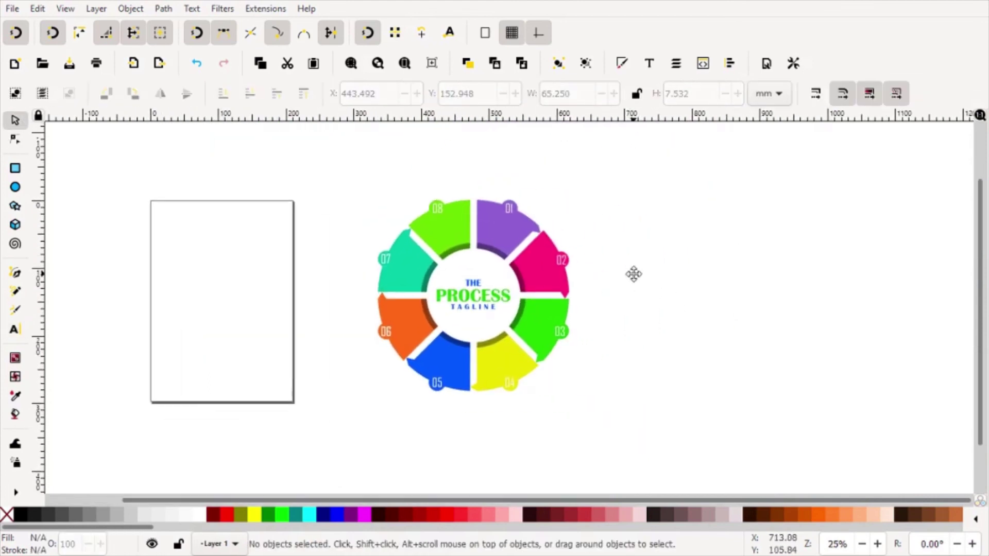
ctrl+scroll(470, 275, up, 1)
- Save, then set the segment 04 Sketching and conceptualizing label to size 7 and reposition it
key(ctrl+s)
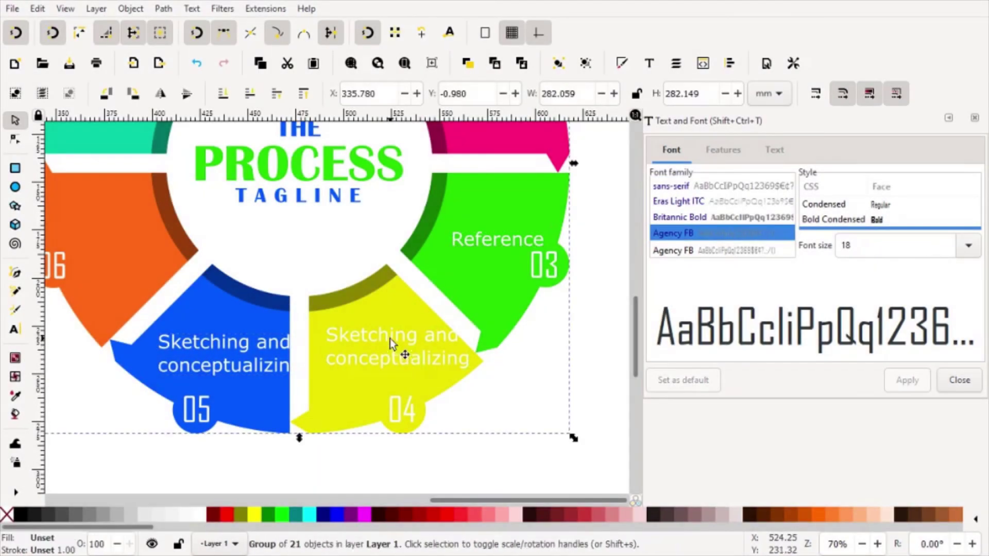
ctrl+click(388, 336)
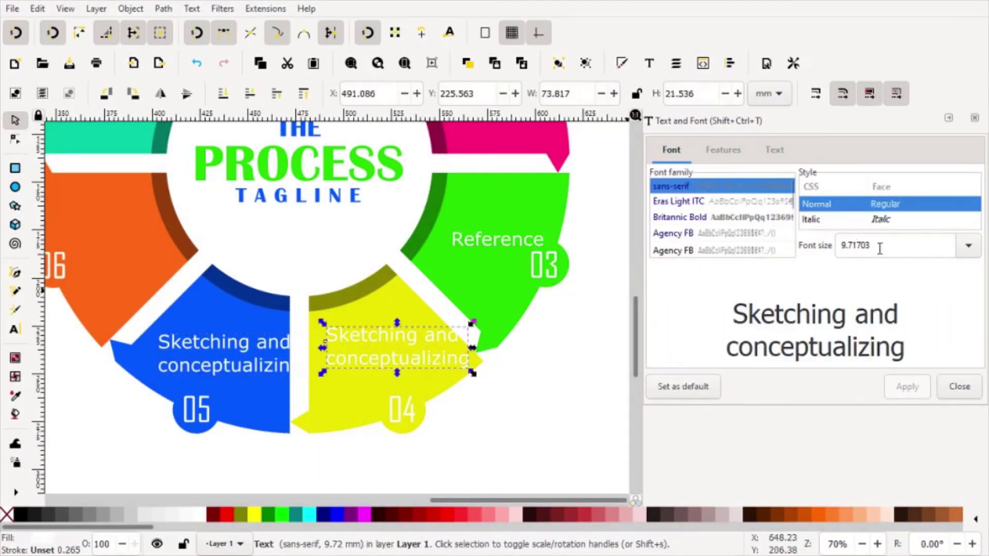
click(968, 246)
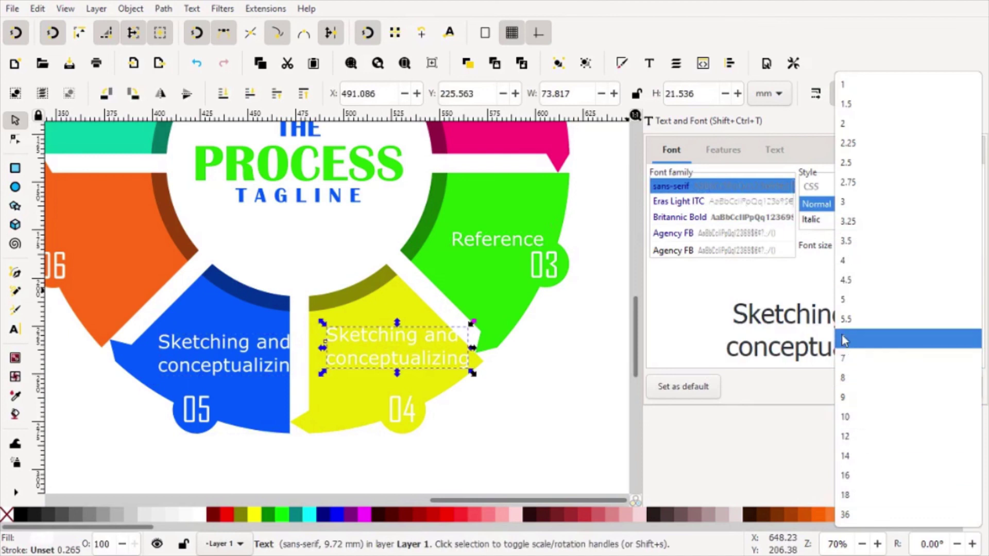
click(845, 358)
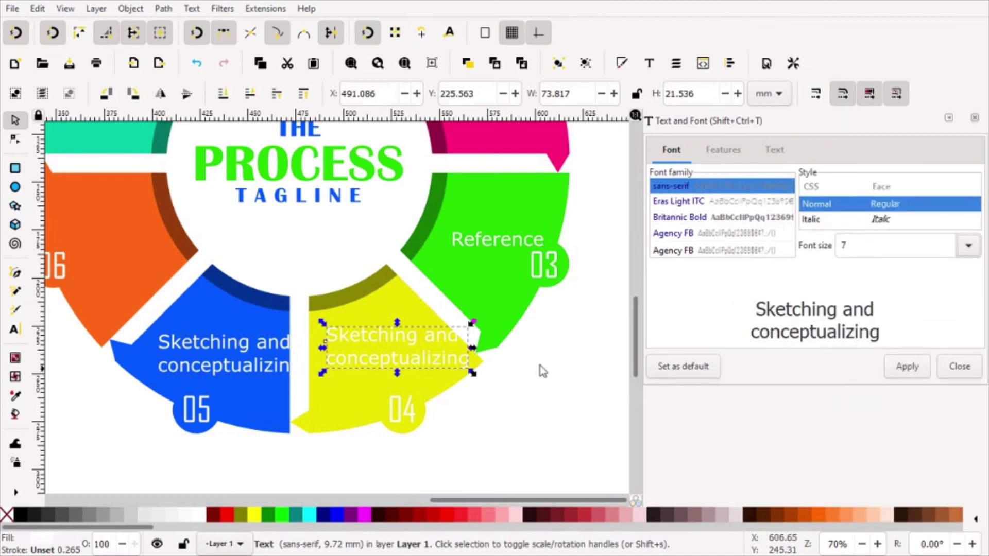
click(908, 364)
drag(393, 339, 388, 351)
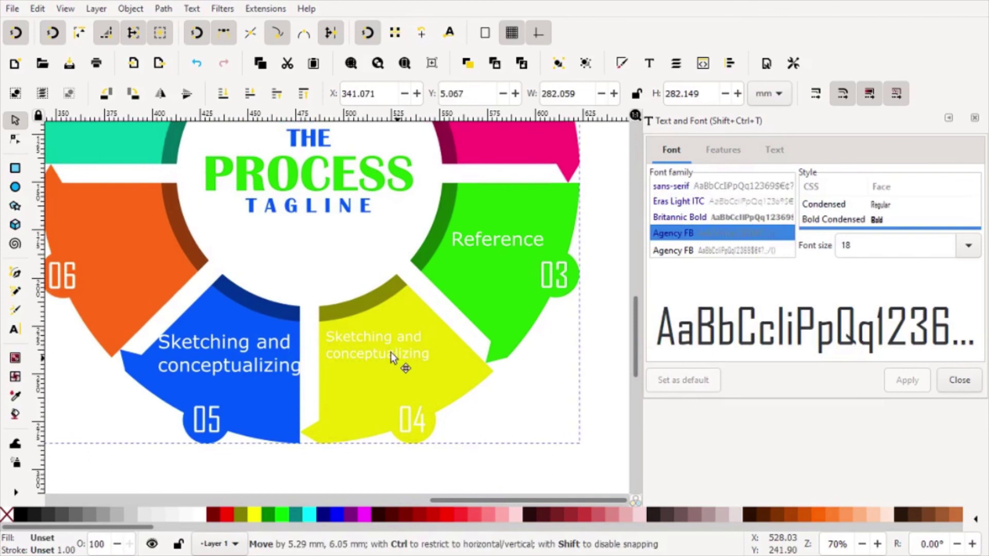
key(ctrl+z)
ctrl+click(381, 348)
drag(380, 359, 387, 361)
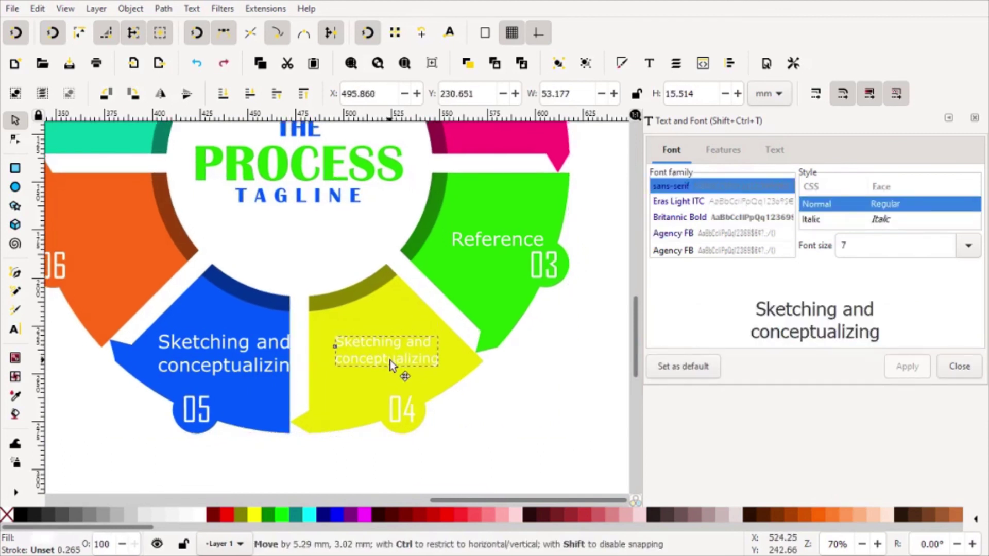
click(511, 437)
- Set the segment 05 Sketching and conceptualizing label to font size 7
click(236, 361)
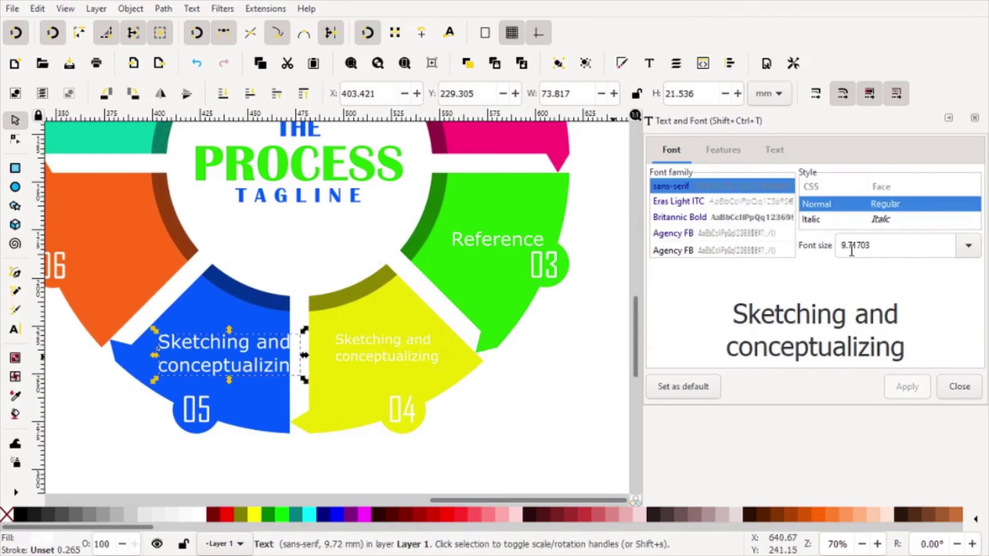
click(968, 245)
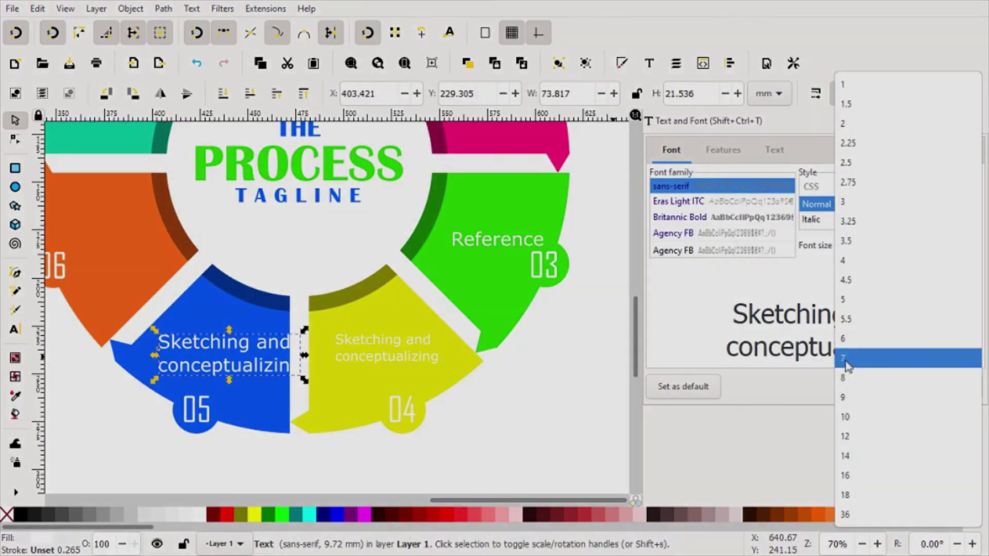
click(871, 353)
click(907, 366)
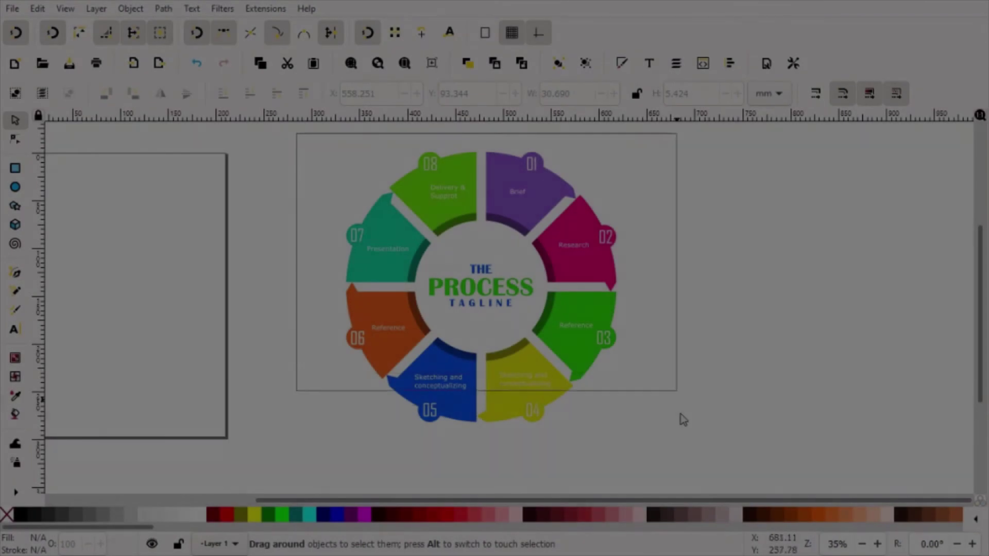
- Shift the ring up-right and draw a large rectangle lowered behind it
key(ctrl+a)
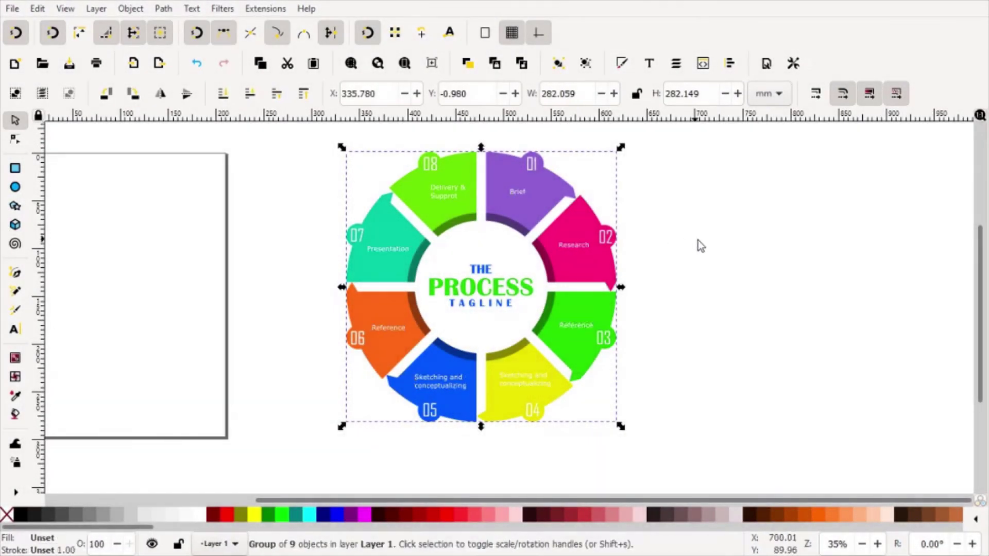
click(703, 240)
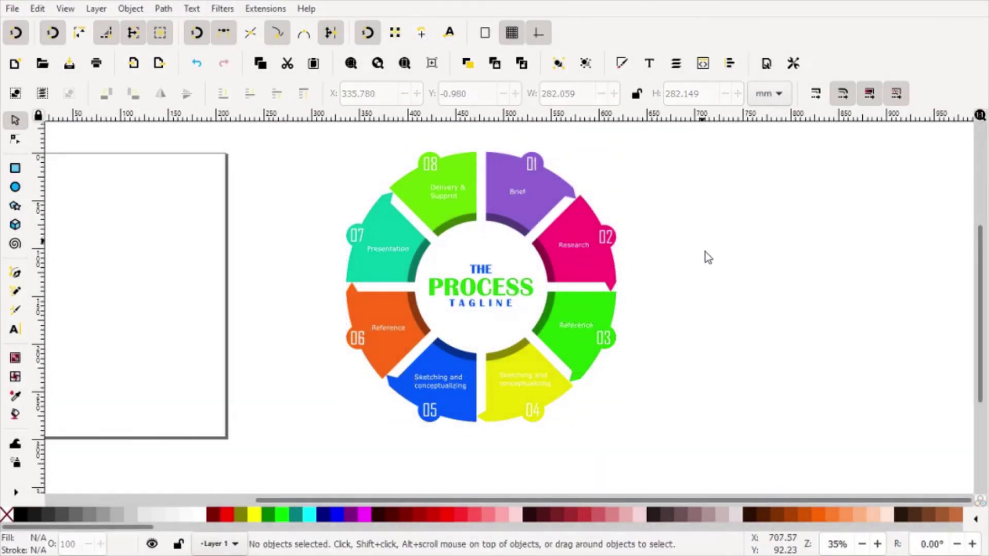
drag(595, 262, 604, 230)
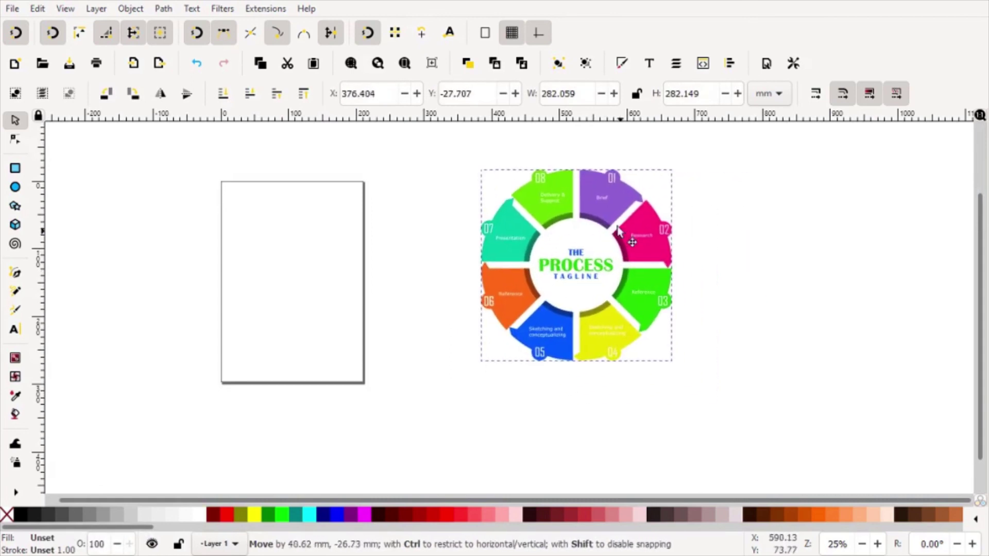
key(minus)
key(minus)
scroll(535, 299, up, 1)
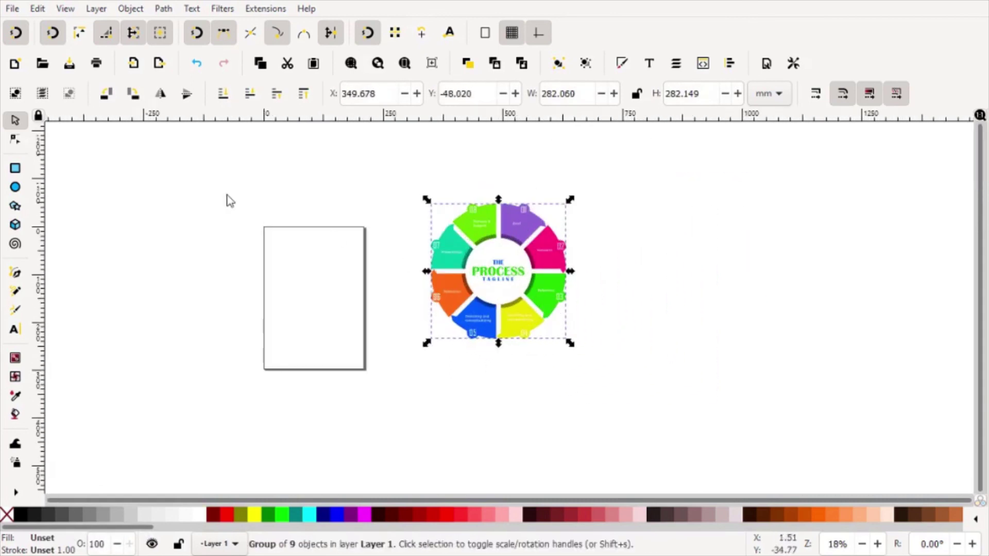
click(15, 168)
drag(368, 167, 685, 414)
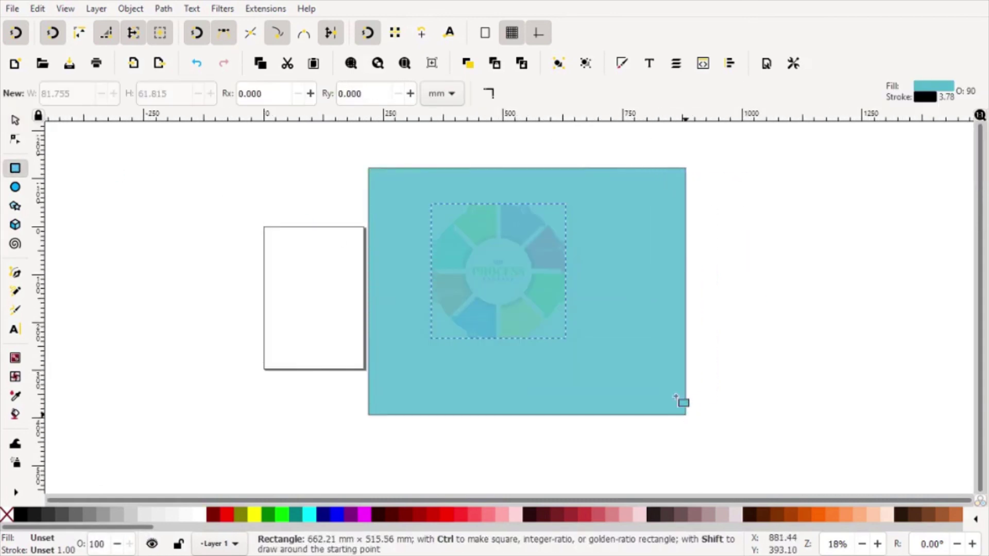
key(End)
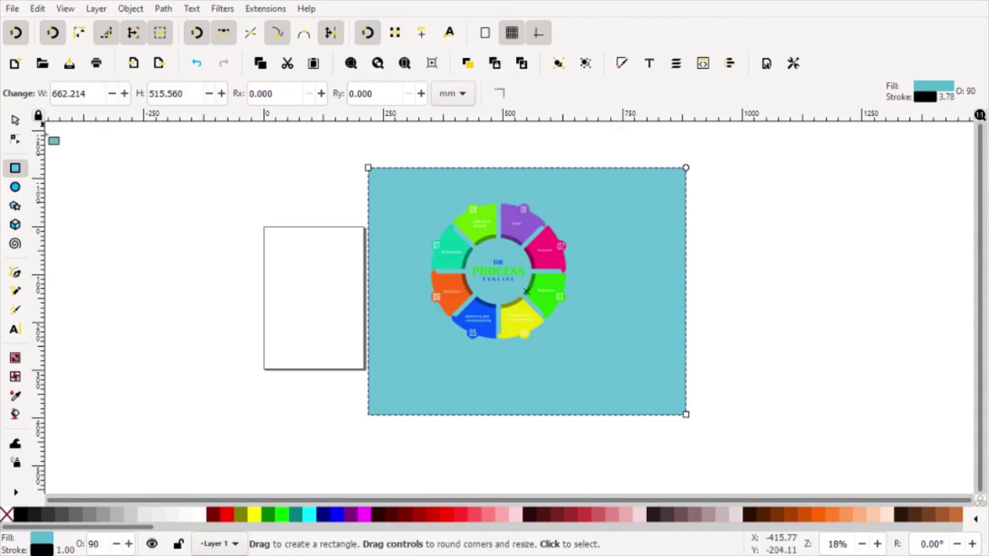
- Make the rectangle light grey without outline, enlarge the ring, widen backdrop to ~1155 mm
click(14, 121)
click(143, 513)
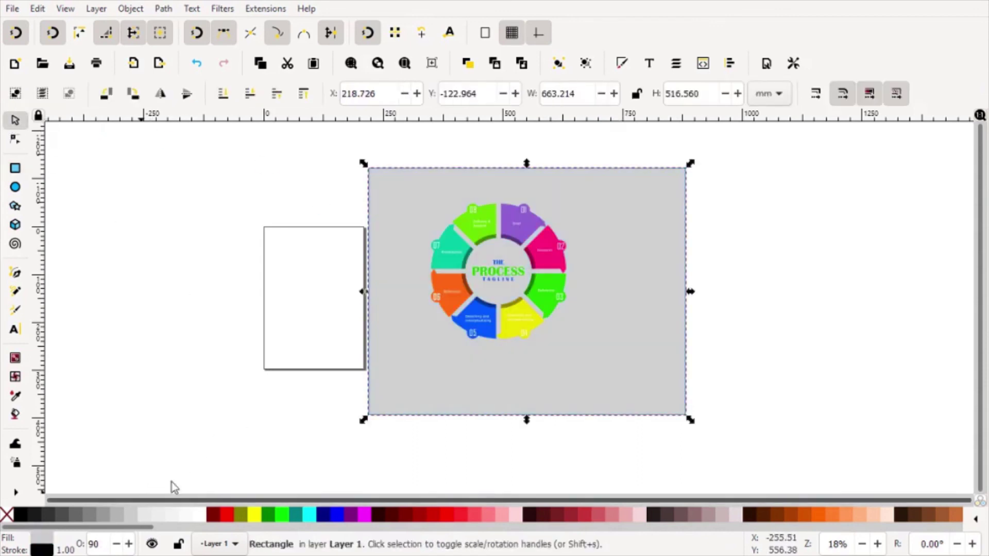
shift+click(7, 514)
drag(484, 332, 537, 341)
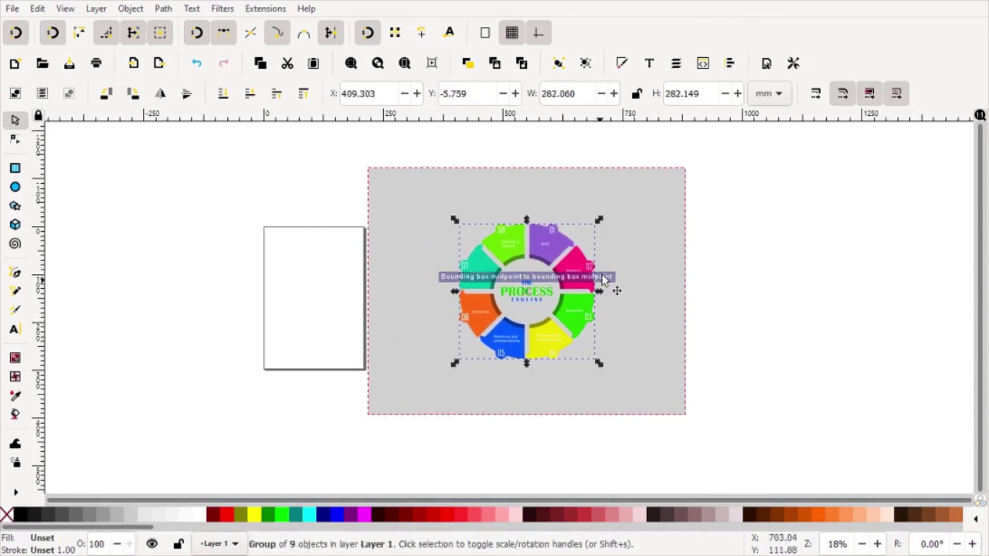
mouse_move(598, 224)
mouse_down()
mouse_move(628, 196)
mouse_move(656, 192)
mouse_up()
click(672, 279)
drag(690, 292, 807, 292)
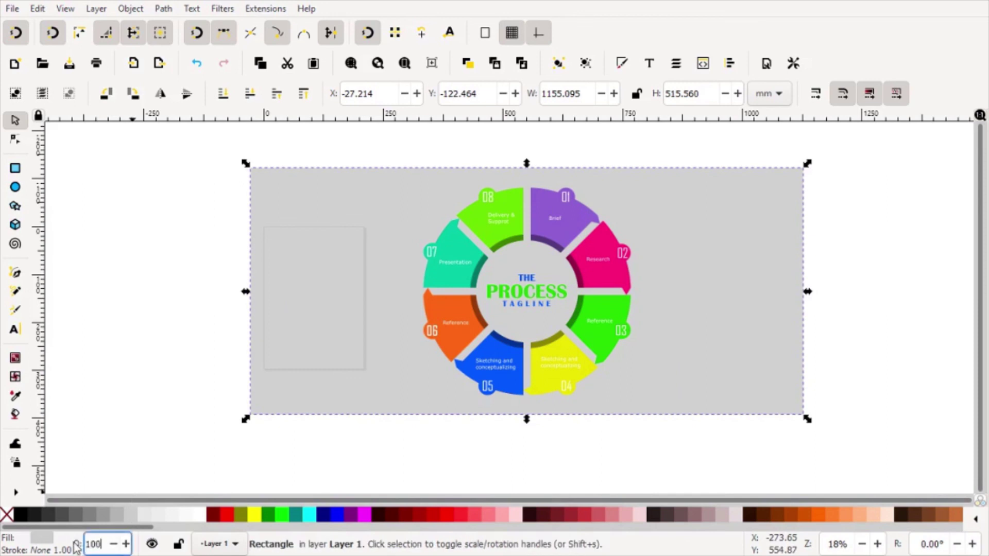
click(850, 307)
mouse_move(840, 354)
mouse_down()
mouse_move(758, 371)
mouse_move(816, 340)
mouse_up()
scroll(561, 300, up, 2)
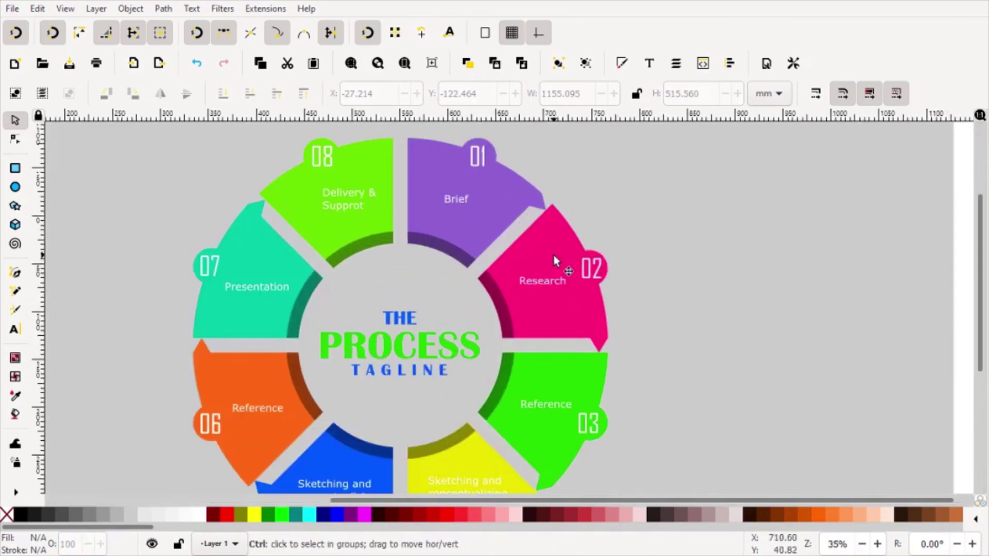
scroll(658, 246, down, 1)
drag(703, 288, 704, 307)
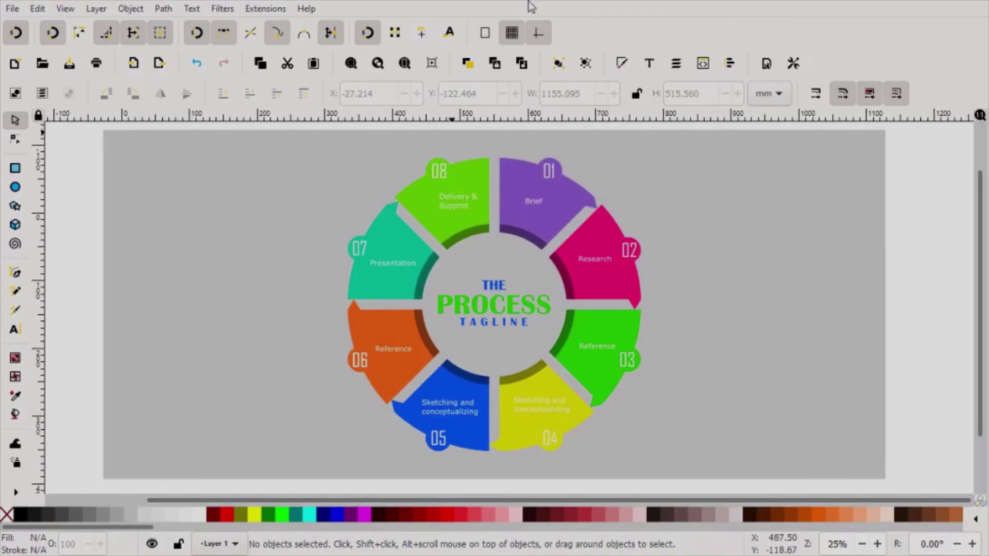